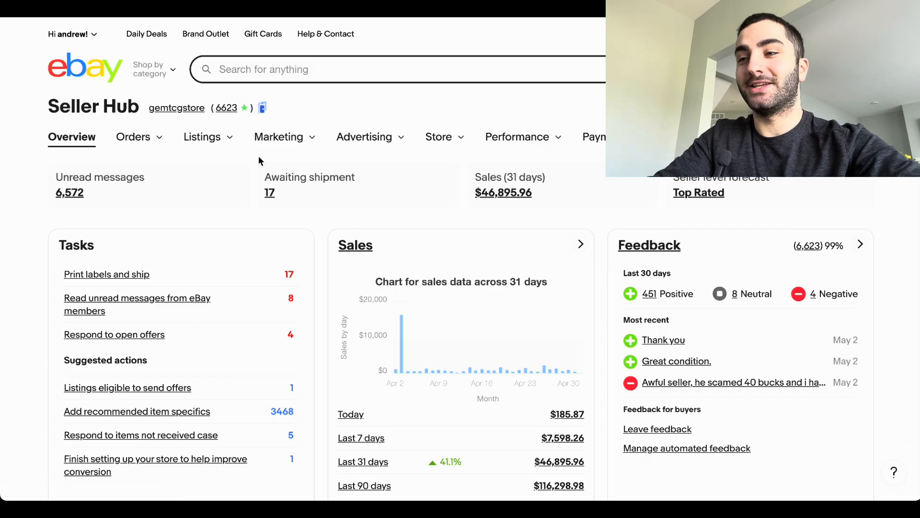
Step: Go to the store's subscription management and open the plan options for changing the current subscription
{"action": "mouse_move", "coordinate": [223, 142]}
{"action": "mouse_move", "coordinate": [312, 137]}
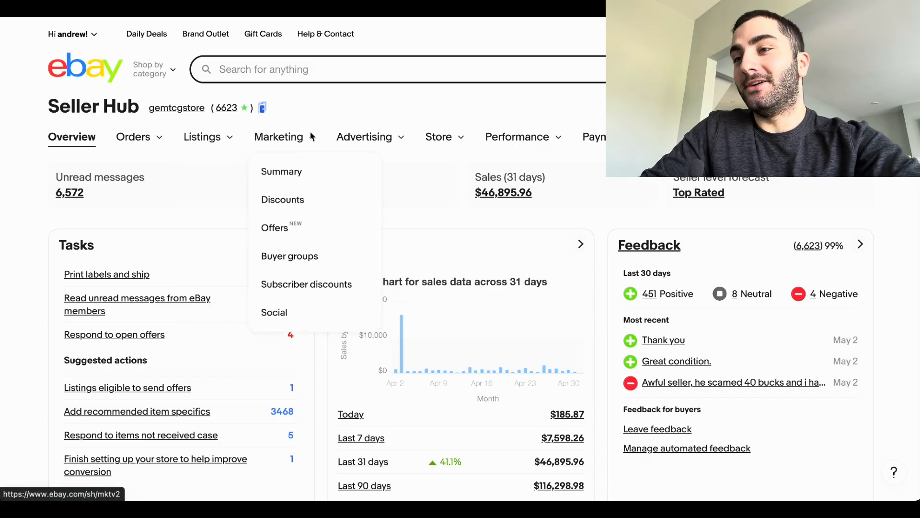
{"action": "mouse_move", "coordinate": [435, 139]}
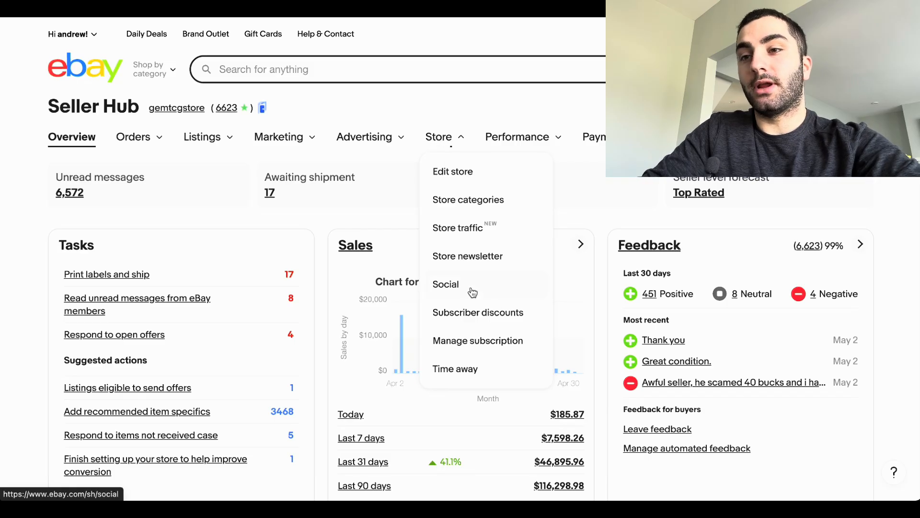
{"action": "left_click", "coordinate": [475, 335]}
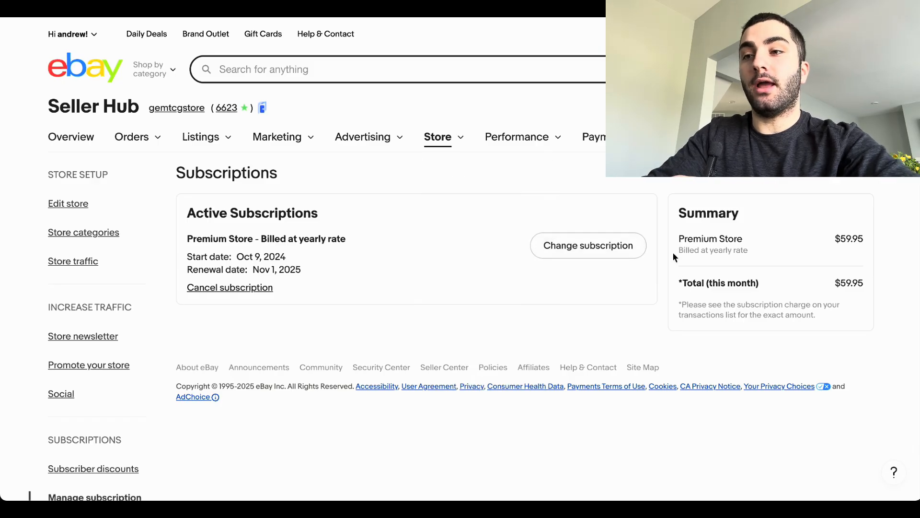
{"action": "left_click", "coordinate": [580, 247]}
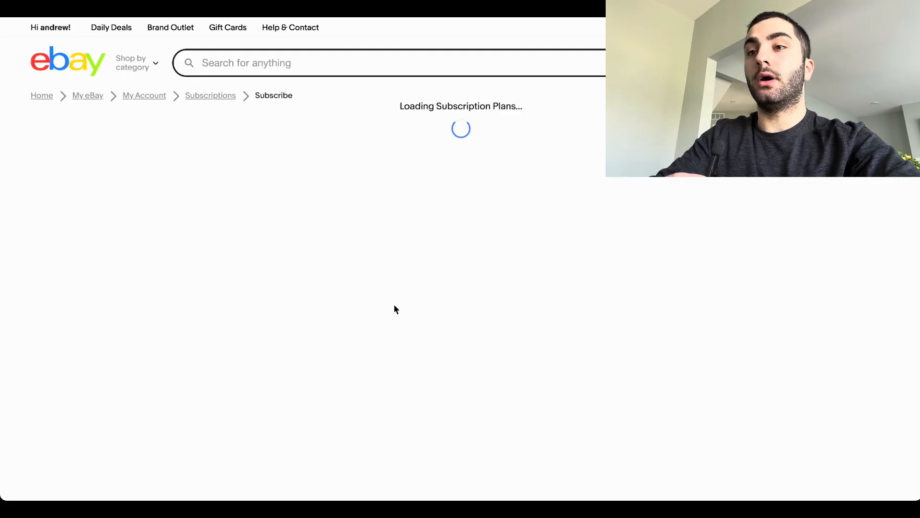
Step: Review the monthly prices of the Starter and Basic store plans
{"action": "scroll", "coordinate": [364, 219], "scroll_direction": "down", "scroll_amount": 2}
{"action": "left_click_drag", "start_coordinate": [101, 127], "coordinate": [133, 158]}
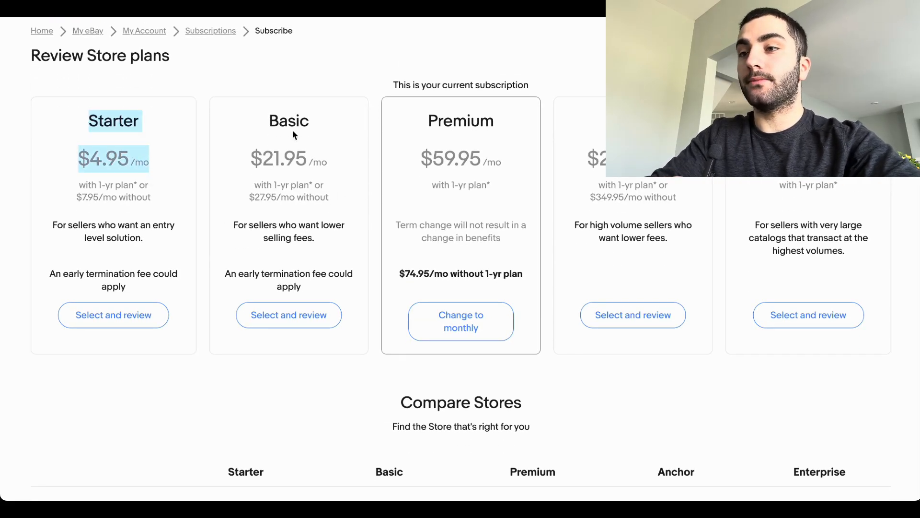
{"action": "left_click_drag", "start_coordinate": [253, 158], "coordinate": [309, 150]}
{"action": "left_click", "coordinate": [306, 177]}
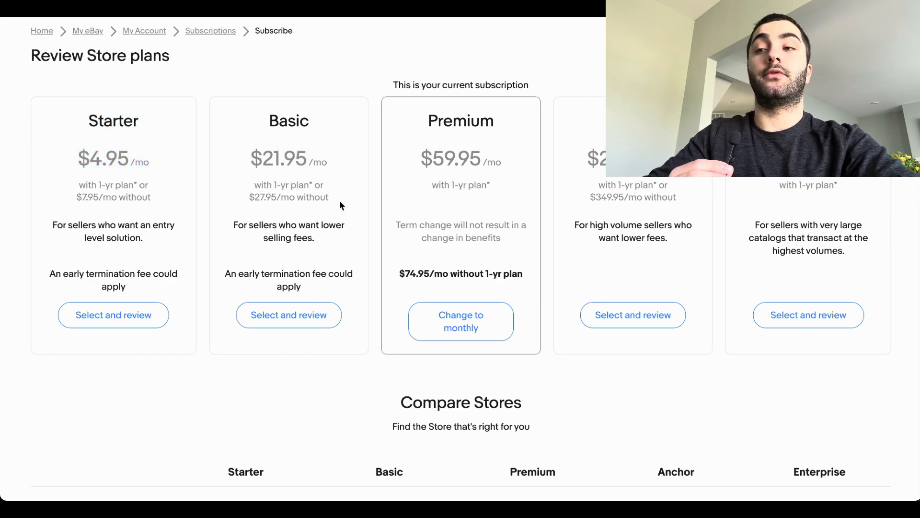
Step: Compare the free fixed price insertions and final value fees of the store plans in the Fees table
{"action": "scroll", "coordinate": [262, 259], "scroll_direction": "down", "scroll_amount": 8}
{"action": "scroll", "coordinate": [263, 261], "scroll_direction": "down", "scroll_amount": 1}
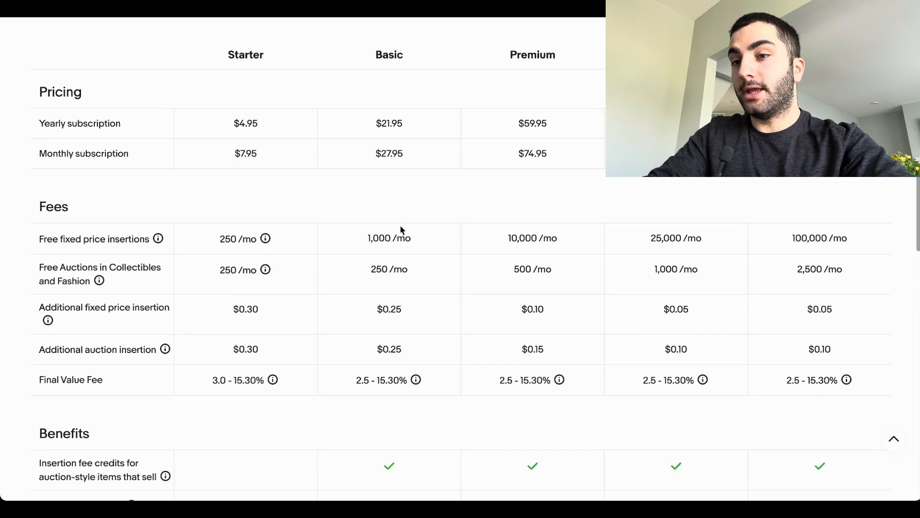
{"action": "left_click_drag", "start_coordinate": [289, 245], "coordinate": [524, 256]}
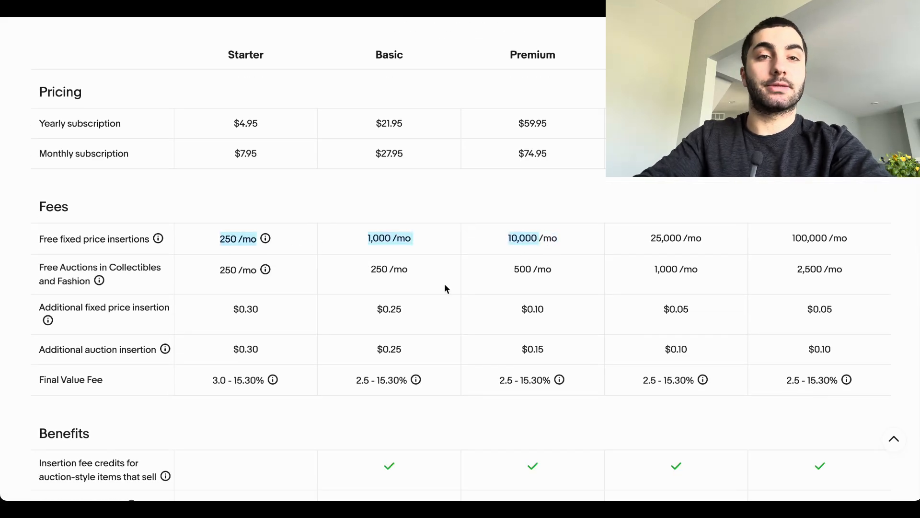
{"action": "scroll", "coordinate": [445, 288], "scroll_direction": "down", "scroll_amount": 1}
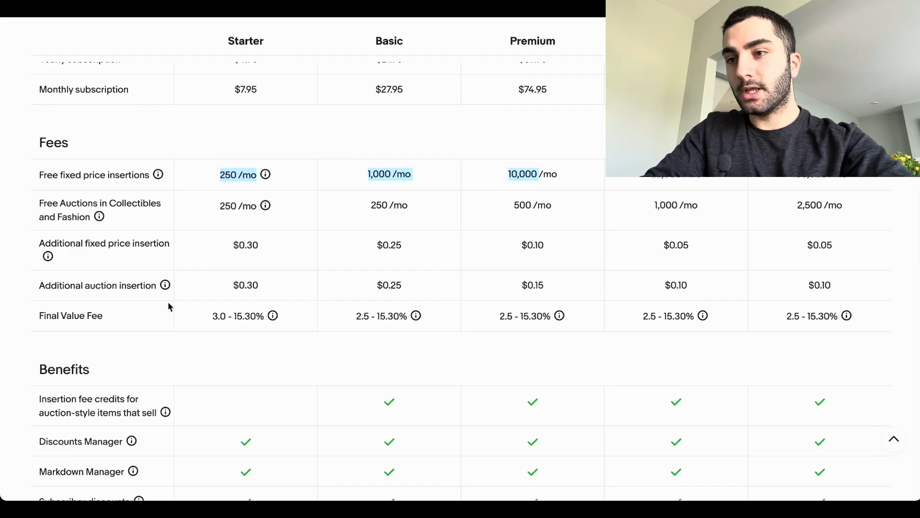
{"action": "left_click_drag", "start_coordinate": [214, 314], "coordinate": [271, 317]}
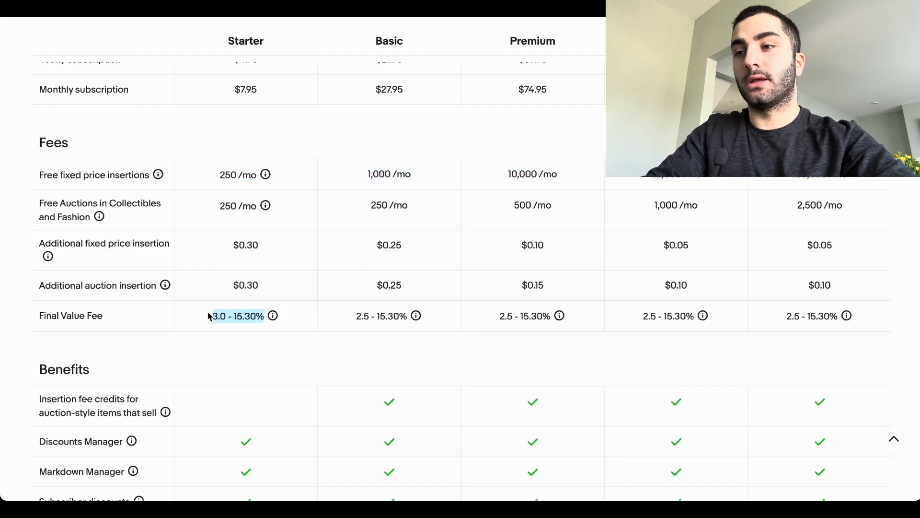
{"action": "left_click_drag", "start_coordinate": [355, 316], "coordinate": [417, 317]}
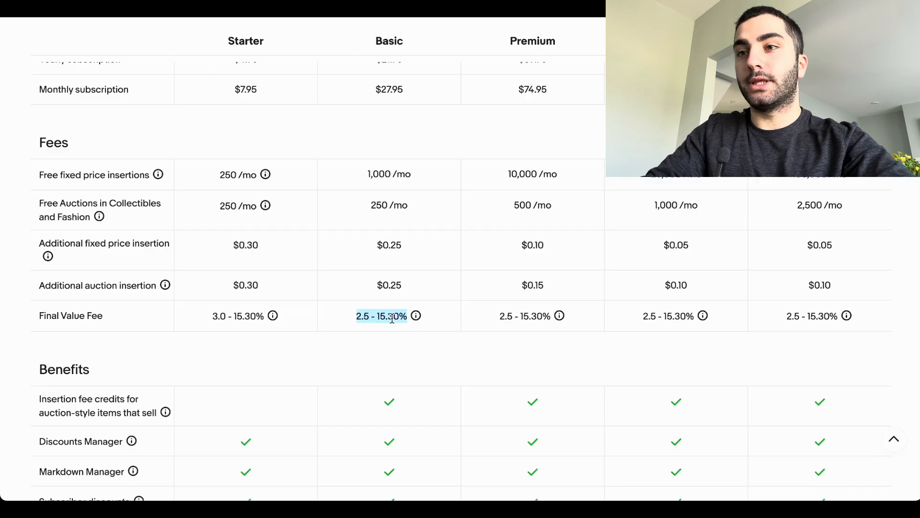
{"action": "left_click", "coordinate": [372, 316]}
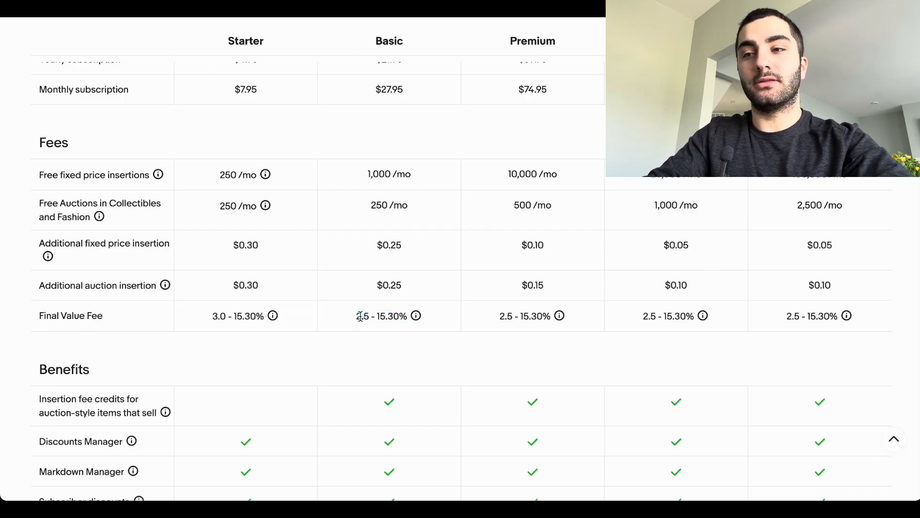
Step: Examine the benefits, target sellers and price summary of the store plans, and return to the Starter and Basic plan cards
{"action": "scroll", "coordinate": [392, 317], "scroll_direction": "down", "scroll_amount": 3}
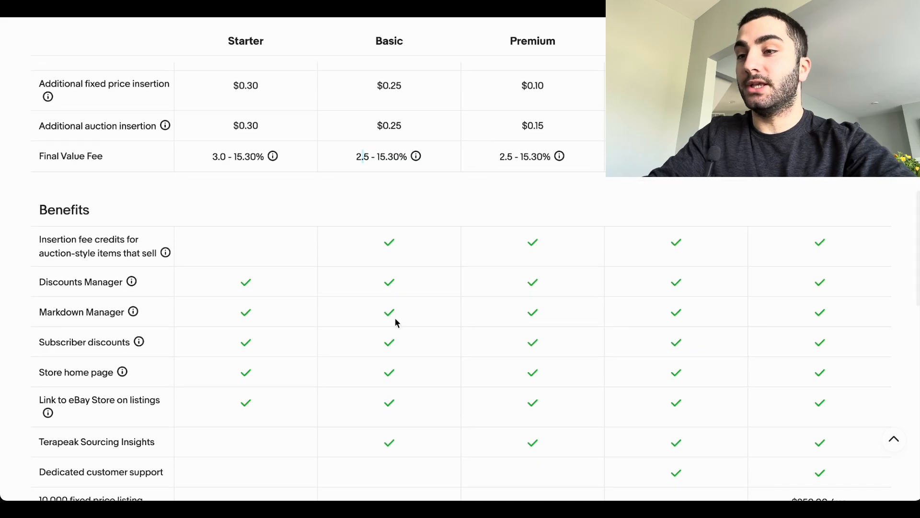
{"action": "scroll", "coordinate": [396, 322], "scroll_direction": "down", "scroll_amount": 5}
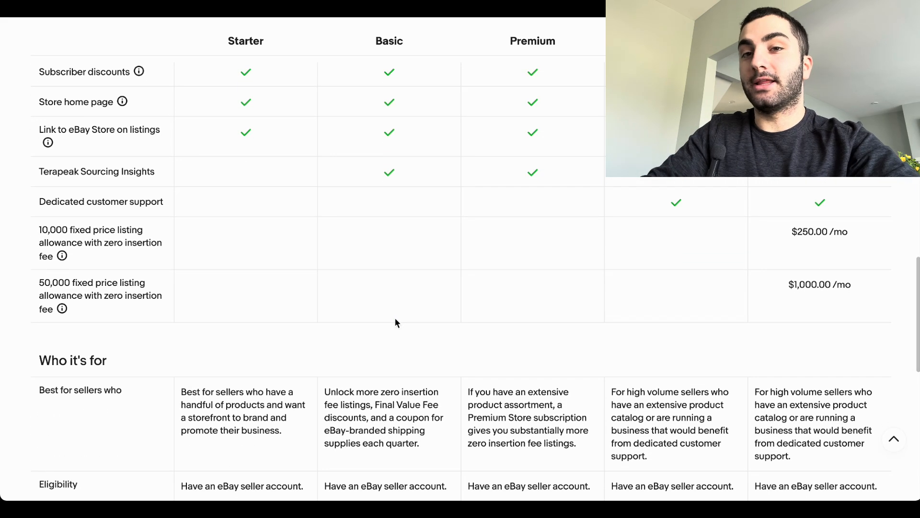
{"action": "scroll", "coordinate": [395, 322], "scroll_direction": "down", "scroll_amount": 4}
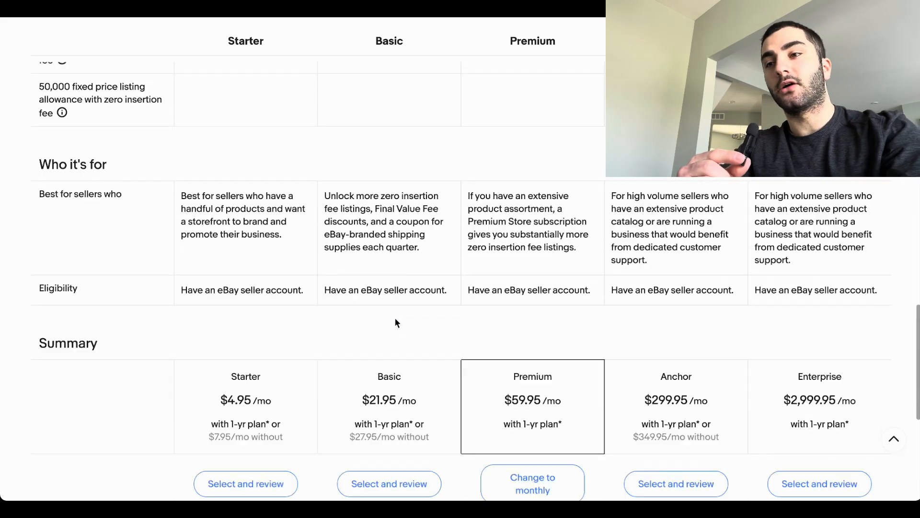
{"action": "scroll", "coordinate": [395, 319], "scroll_direction": "up", "scroll_amount": 2}
{"action": "scroll", "coordinate": [395, 318], "scroll_direction": "up", "scroll_amount": 5}
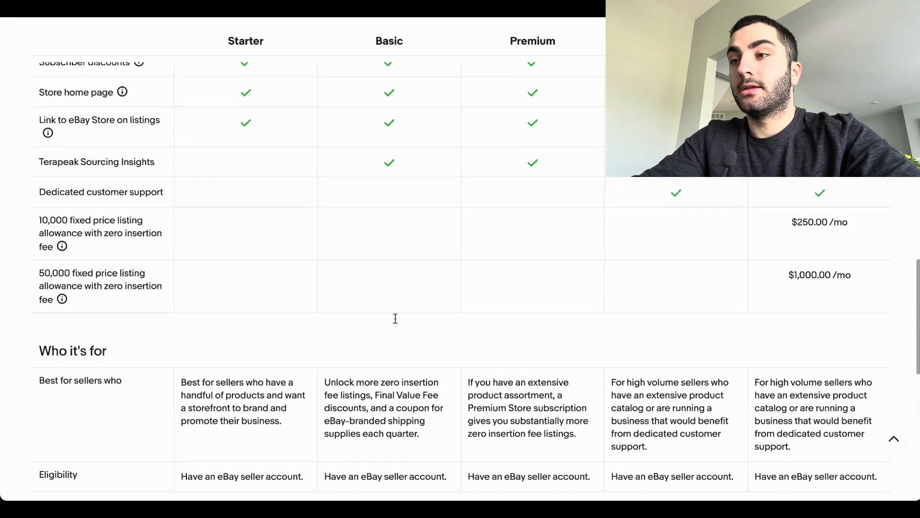
{"action": "scroll", "coordinate": [395, 322], "scroll_direction": "up", "scroll_amount": 1}
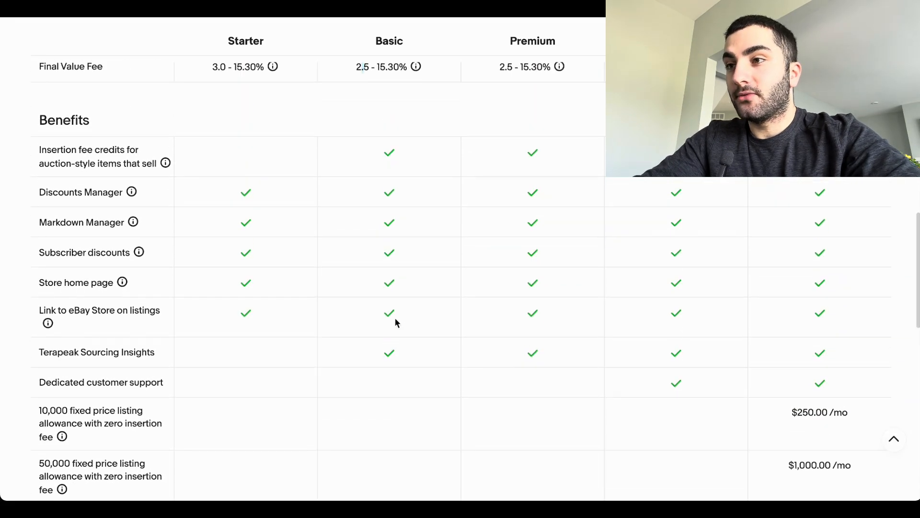
{"action": "scroll", "coordinate": [395, 322], "scroll_direction": "down", "scroll_amount": 1}
{"action": "scroll", "coordinate": [395, 318], "scroll_direction": "down", "scroll_amount": 5}
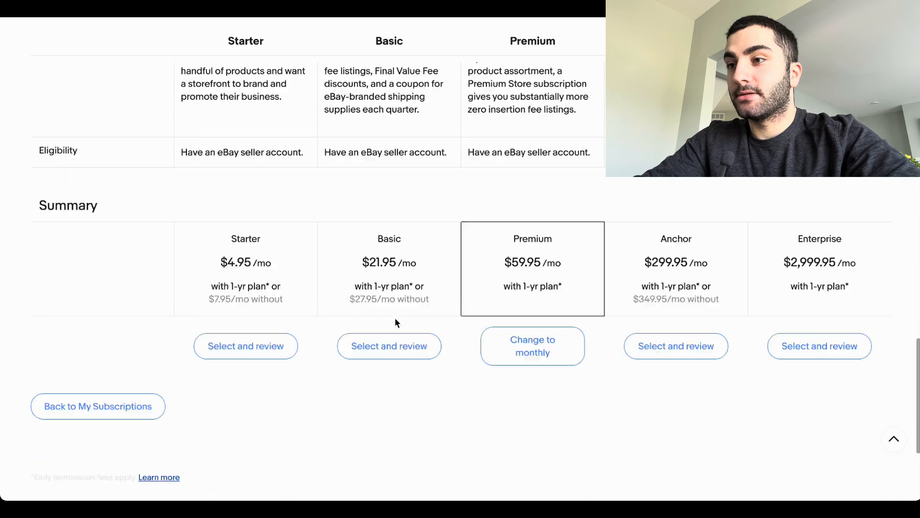
{"action": "scroll", "coordinate": [395, 318], "scroll_direction": "up", "scroll_amount": 10}
{"action": "scroll", "coordinate": [371, 272], "scroll_direction": "down", "scroll_amount": 1}
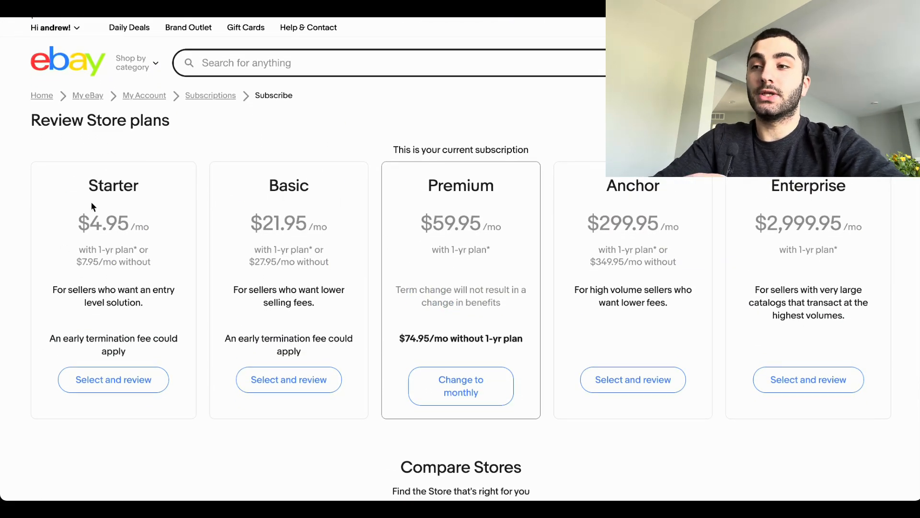
{"action": "left_click_drag", "start_coordinate": [92, 206], "coordinate": [269, 189]}
{"action": "left_click", "coordinate": [326, 203]}
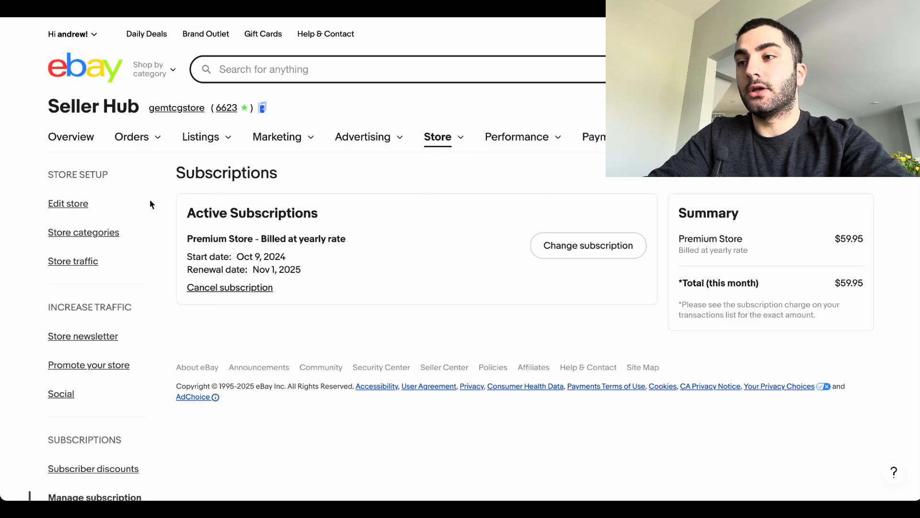
Step: Open the Edit store page, and open the seller's public storefront separately
{"action": "left_click", "coordinate": [68, 203]}
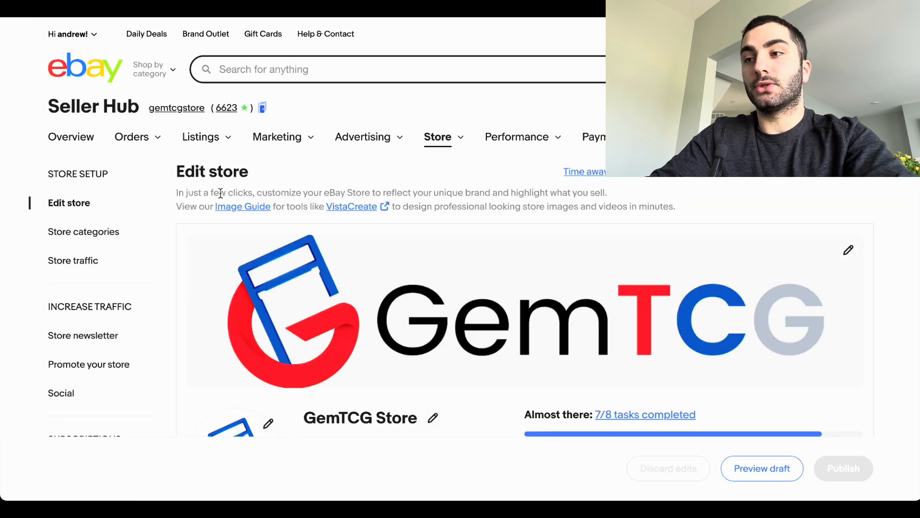
{"action": "mouse_move", "coordinate": [278, 137]}
{"action": "right_click", "coordinate": [262, 107]}
{"action": "left_click", "coordinate": [278, 110]}
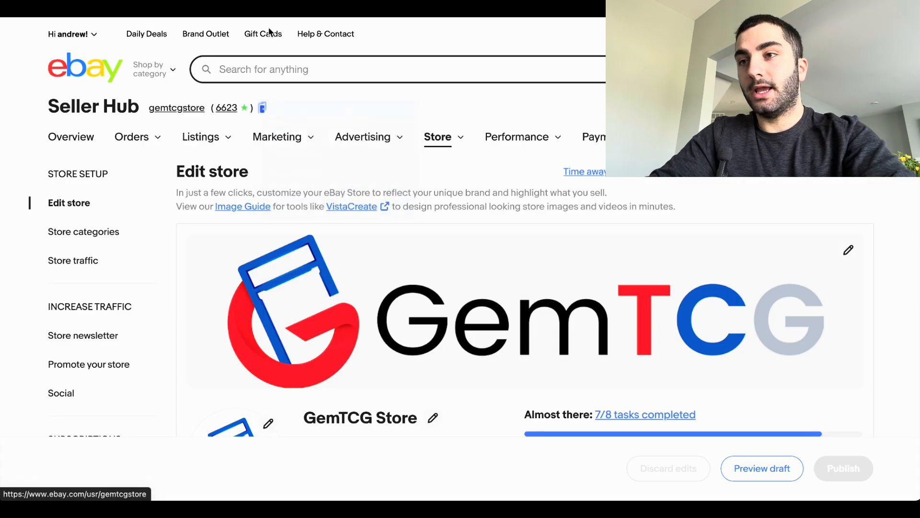
{"action": "left_click", "coordinate": [269, 7]}
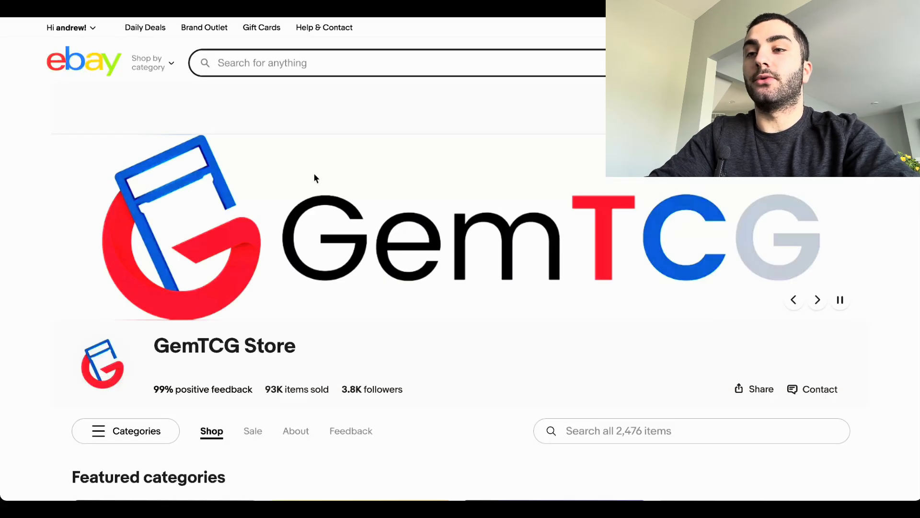
Step: Look through the storefront's Featured categories, Featured items, Popular and Newly Listed sections
{"action": "scroll", "coordinate": [315, 175], "scroll_direction": "down", "scroll_amount": 5}
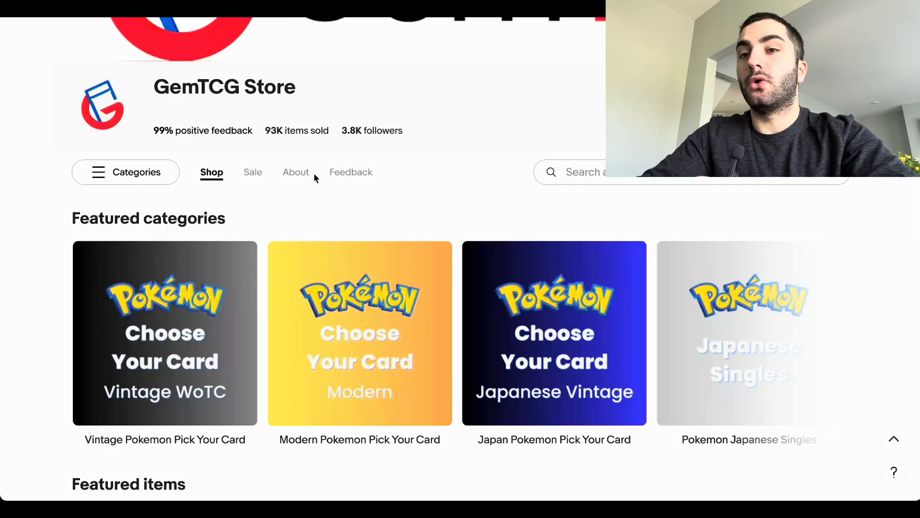
{"action": "scroll", "coordinate": [315, 174], "scroll_direction": "down", "scroll_amount": 3}
{"action": "left_click_drag", "start_coordinate": [90, 81], "coordinate": [289, 82]}
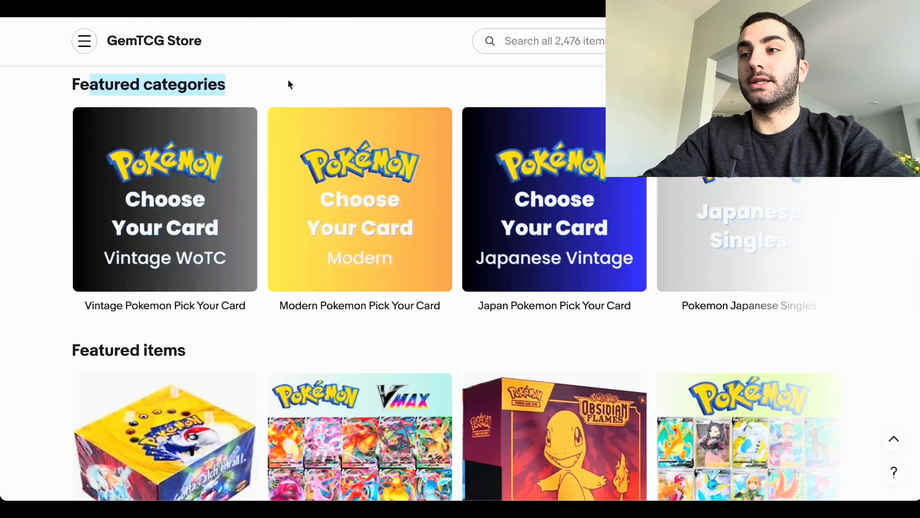
{"action": "scroll", "coordinate": [177, 314], "scroll_direction": "down", "scroll_amount": 10}
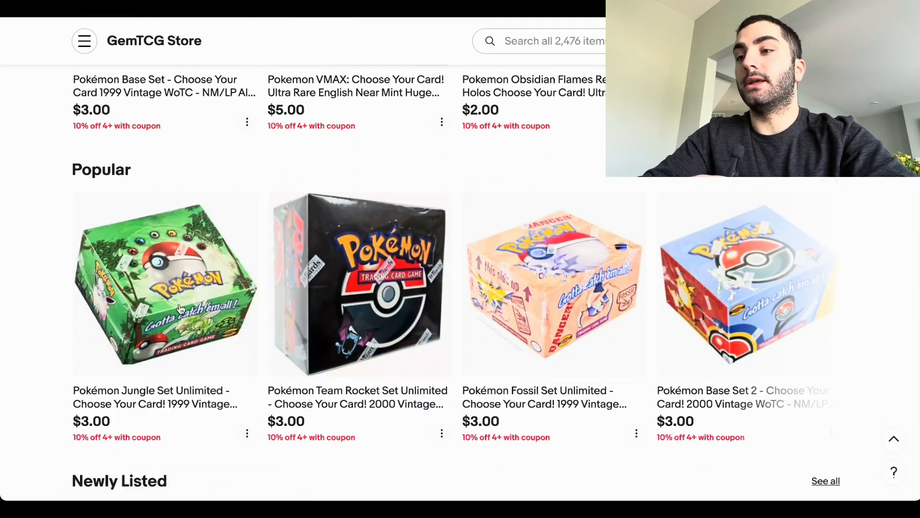
{"action": "left_click_drag", "start_coordinate": [76, 159], "coordinate": [160, 162]}
{"action": "scroll", "coordinate": [160, 162], "scroll_direction": "down", "scroll_amount": 5}
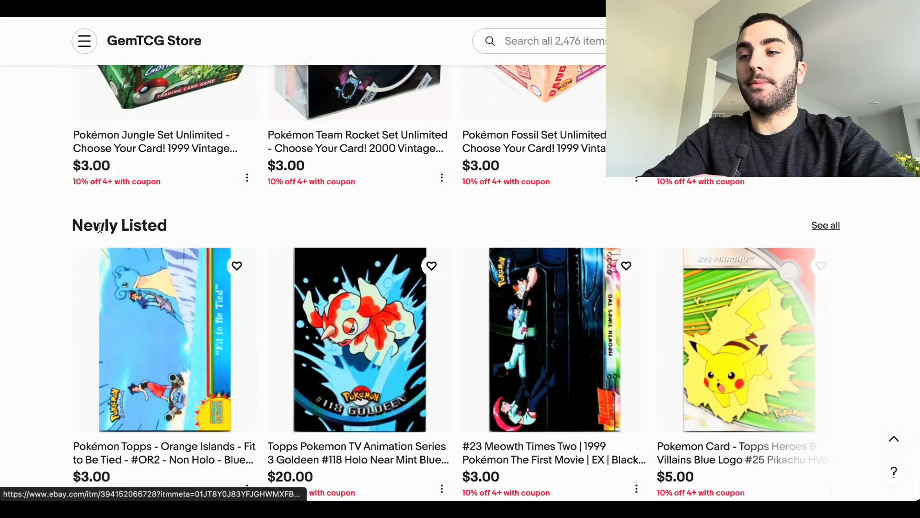
Step: Look over the storefront's promotional banner and All items listings, and return to the rotating header banner
{"action": "scroll", "coordinate": [160, 228], "scroll_direction": "down", "scroll_amount": 12}
{"action": "scroll", "coordinate": [160, 232], "scroll_direction": "up", "scroll_amount": 3}
{"action": "scroll", "coordinate": [160, 232], "scroll_direction": "down", "scroll_amount": 1}
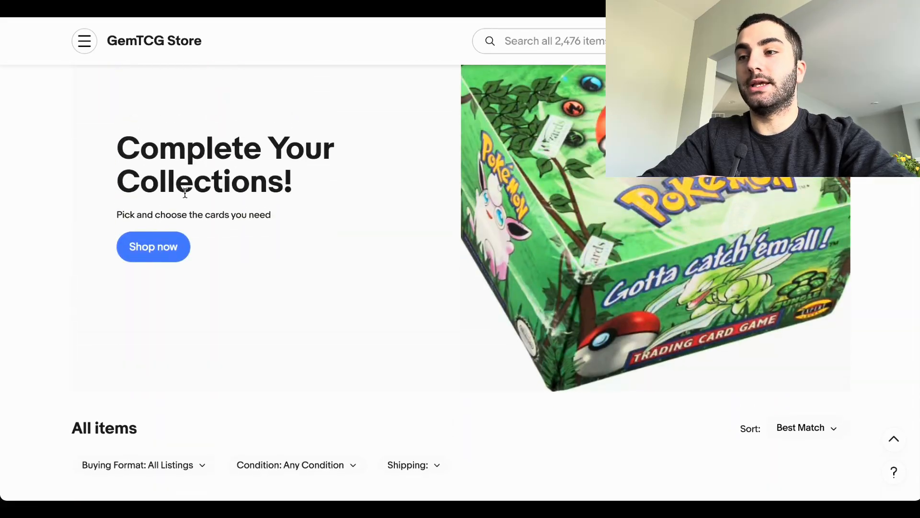
{"action": "scroll", "coordinate": [158, 232], "scroll_direction": "down", "scroll_amount": 7}
{"action": "scroll", "coordinate": [156, 230], "scroll_direction": "down", "scroll_amount": 10}
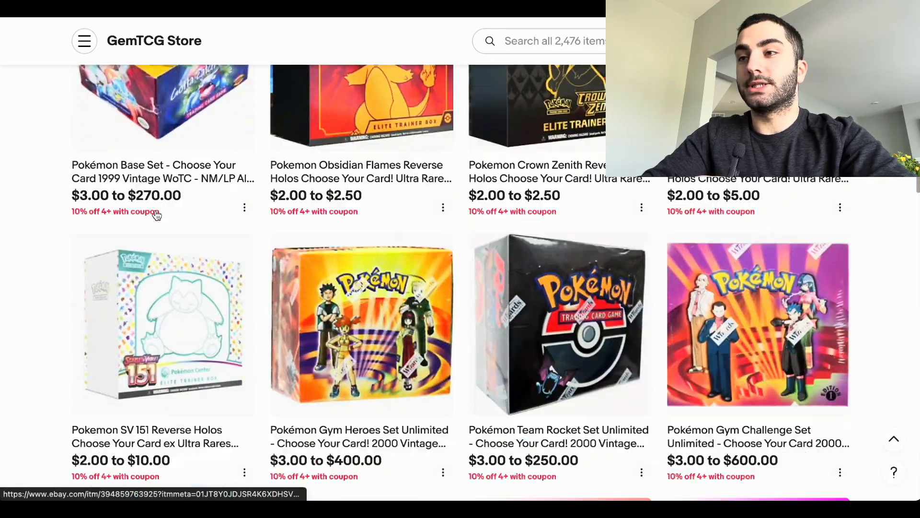
{"action": "scroll", "coordinate": [156, 225], "scroll_direction": "up", "scroll_amount": 20}
{"action": "scroll", "coordinate": [155, 216], "scroll_direction": "up", "scroll_amount": 14}
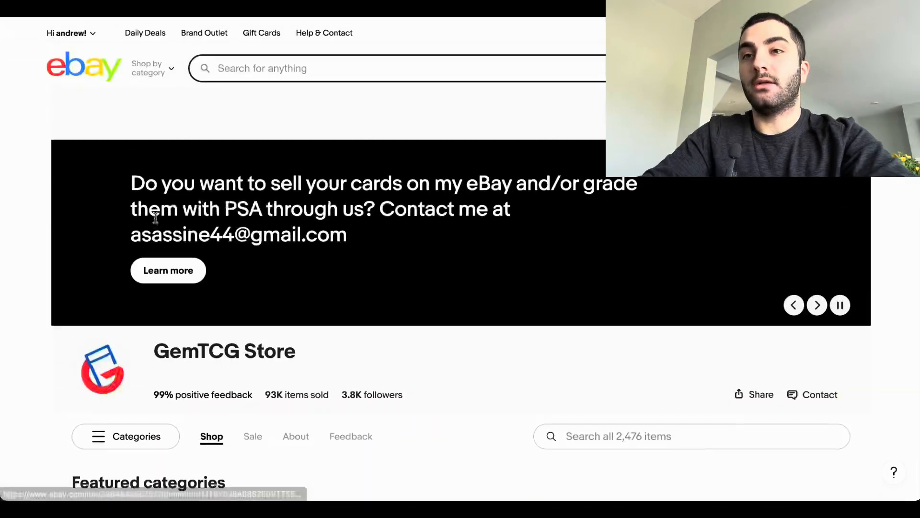
Step: Open the featured category Vintage Pokemon Pick Your Card and browse its listings
{"action": "scroll", "coordinate": [294, 260], "scroll_direction": "down", "scroll_amount": 6}
{"action": "scroll", "coordinate": [294, 260], "scroll_direction": "down", "scroll_amount": 1}
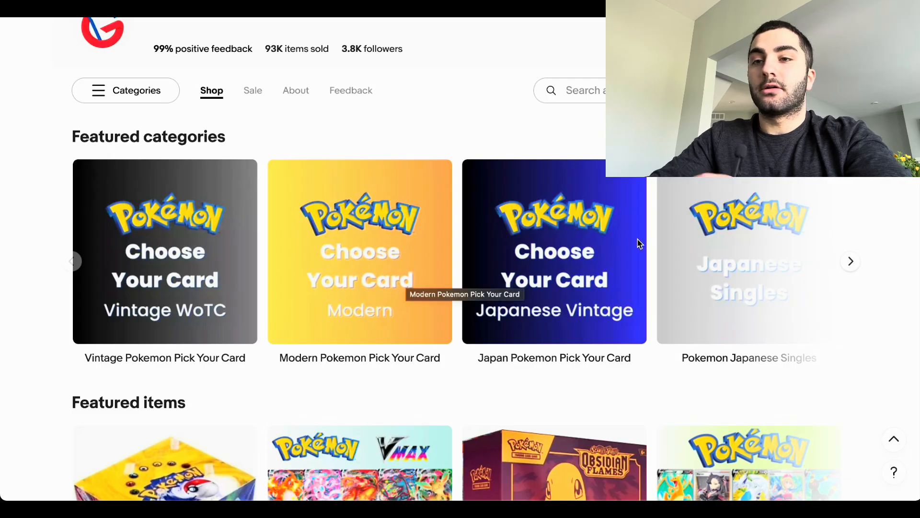
{"action": "left_click", "coordinate": [166, 265]}
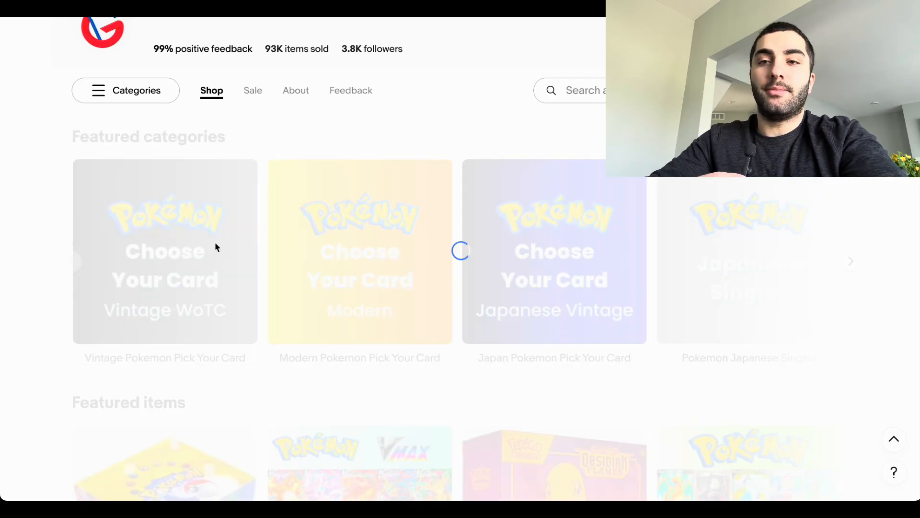
{"action": "scroll", "coordinate": [260, 355], "scroll_direction": "down", "scroll_amount": 3}
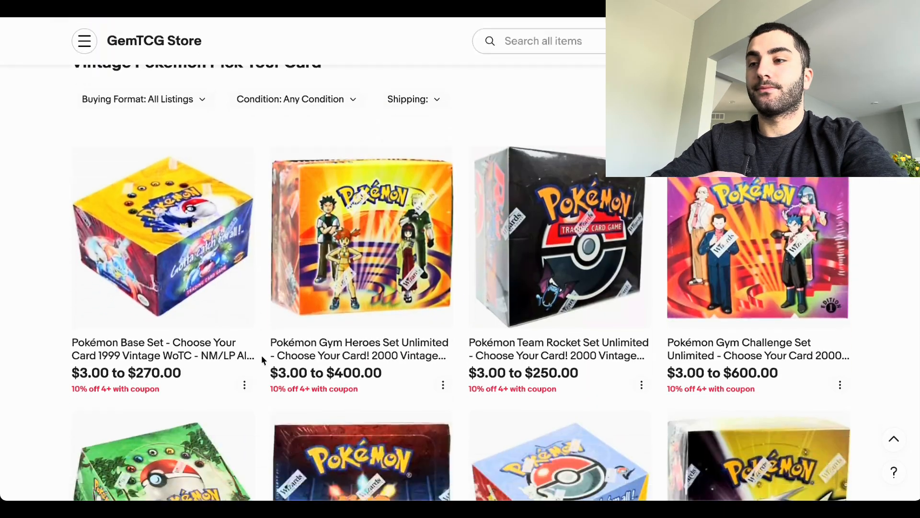
{"action": "scroll", "coordinate": [261, 355], "scroll_direction": "up", "scroll_amount": 5}
{"action": "left_click_drag", "start_coordinate": [98, 169], "coordinate": [219, 169]}
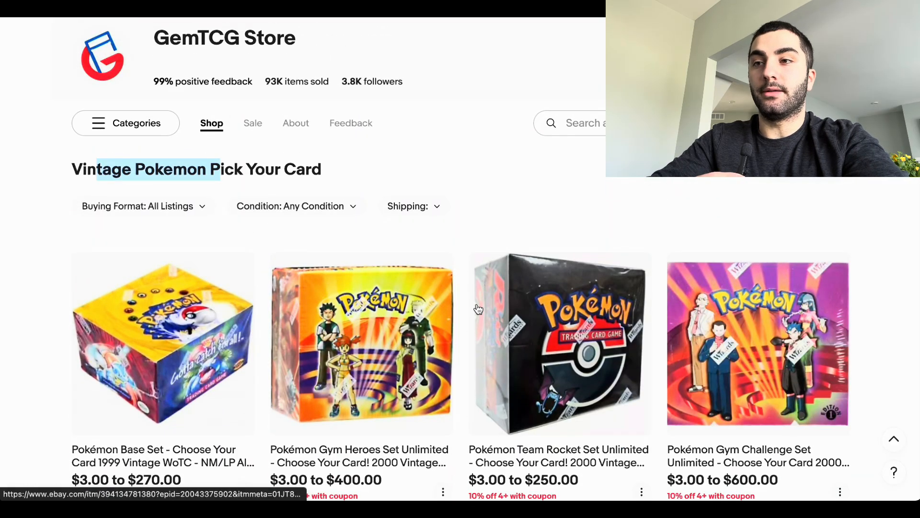
{"action": "scroll", "coordinate": [479, 309], "scroll_direction": "down", "scroll_amount": 2}
{"action": "scroll", "coordinate": [592, 248], "scroll_direction": "down", "scroll_amount": 5}
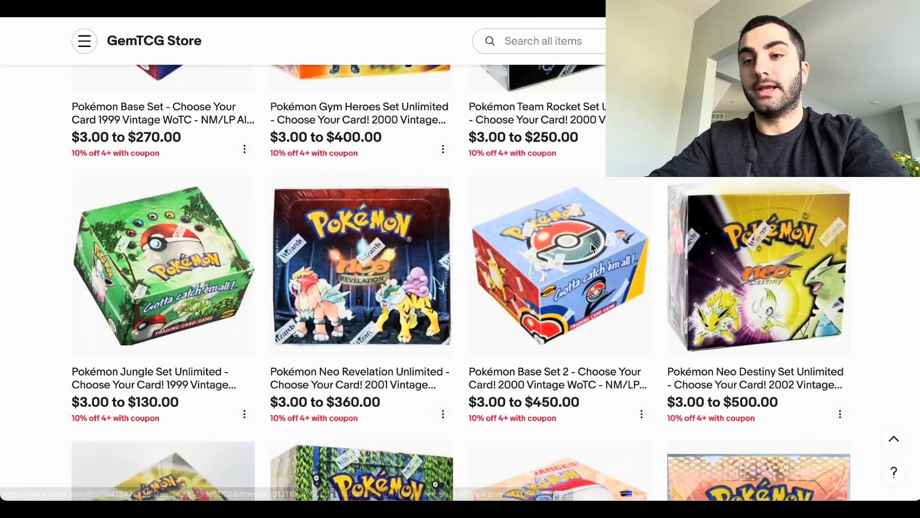
Step: Browse the rest of the Vintage Pokemon Pick Your Card listings and return to the store header
{"action": "scroll", "coordinate": [563, 376], "scroll_direction": "down", "scroll_amount": 1}
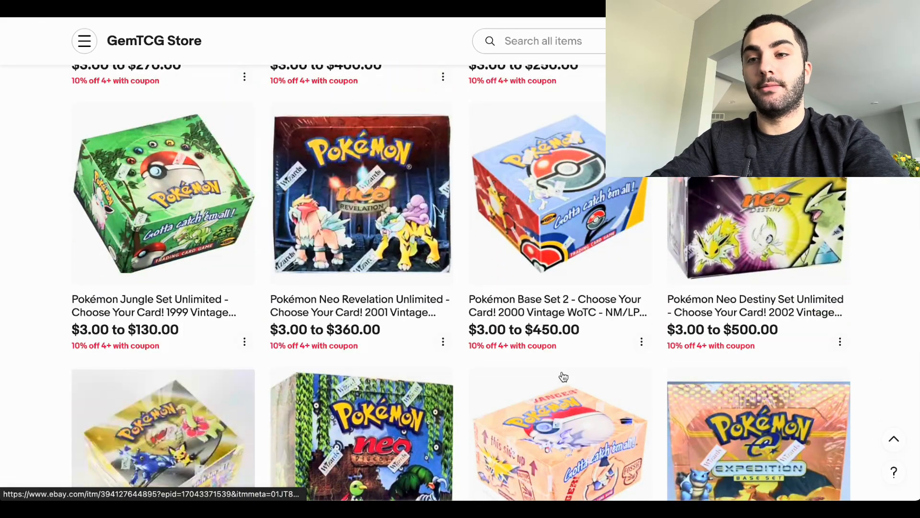
{"action": "scroll", "coordinate": [388, 312], "scroll_direction": "down", "scroll_amount": 15}
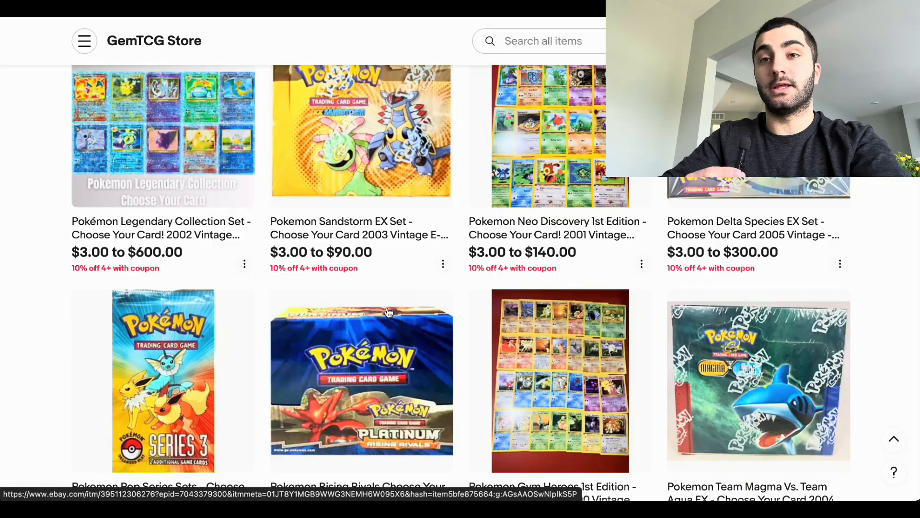
{"action": "scroll", "coordinate": [388, 312], "scroll_direction": "down", "scroll_amount": 10}
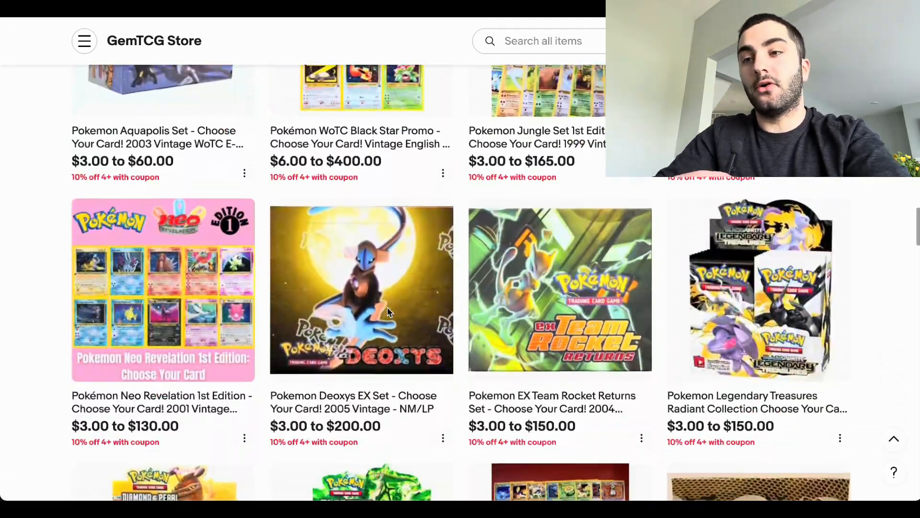
{"action": "scroll", "coordinate": [400, 168], "scroll_direction": "down", "scroll_amount": 20}
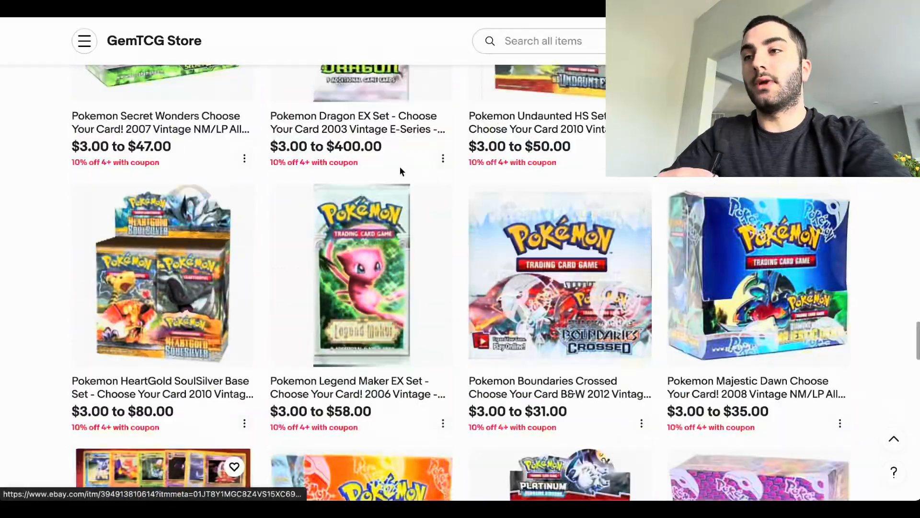
{"action": "scroll", "coordinate": [174, 139], "scroll_direction": "up", "scroll_amount": 20}
{"action": "scroll", "coordinate": [174, 139], "scroll_direction": "up", "scroll_amount": 20}
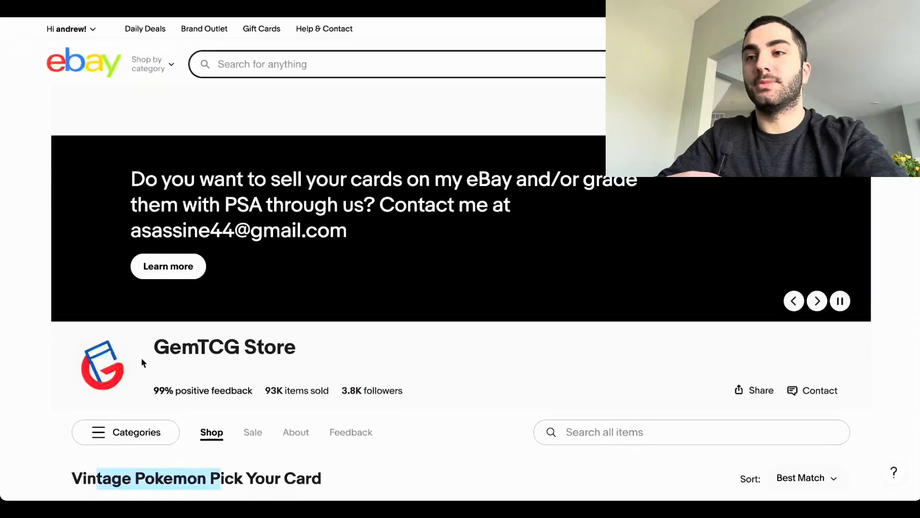
Step: Show the storefront's category list and look through its categories and subcategories down to the shipping options
{"action": "scroll", "coordinate": [144, 366], "scroll_direction": "down", "scroll_amount": 7}
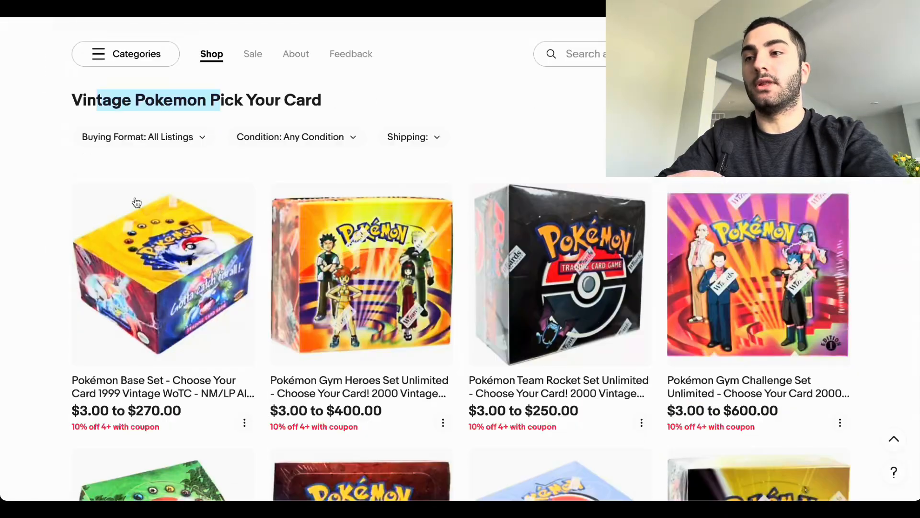
{"action": "left_click", "coordinate": [109, 54]}
{"action": "scroll", "coordinate": [134, 214], "scroll_direction": "down", "scroll_amount": 2}
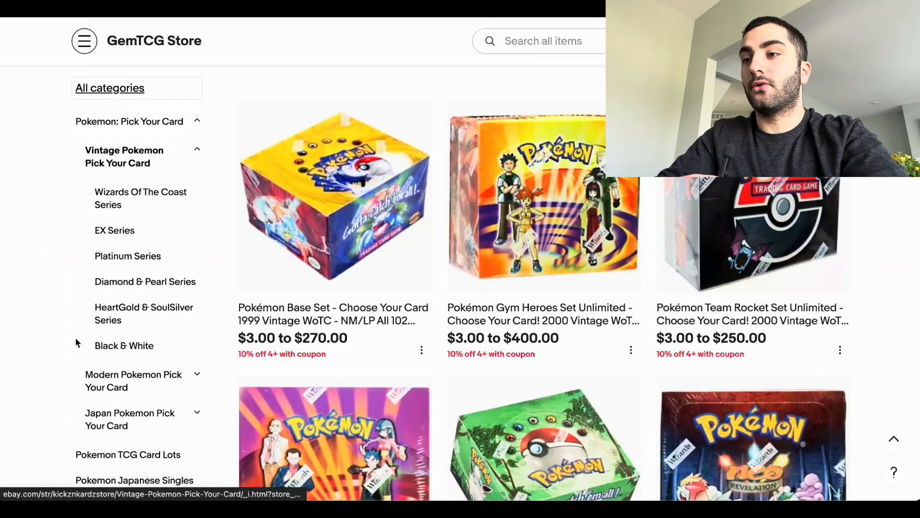
{"action": "scroll", "coordinate": [105, 364], "scroll_direction": "down", "scroll_amount": 5}
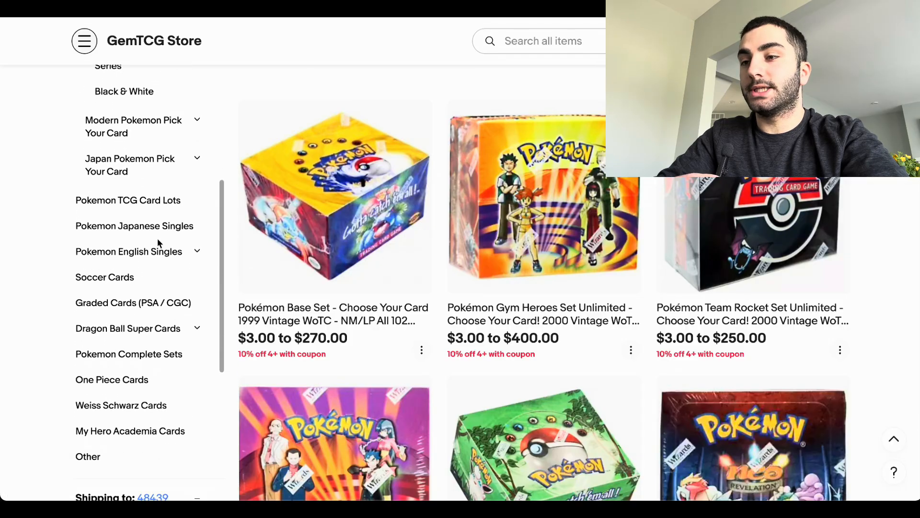
{"action": "scroll", "coordinate": [157, 235], "scroll_direction": "down", "scroll_amount": 1}
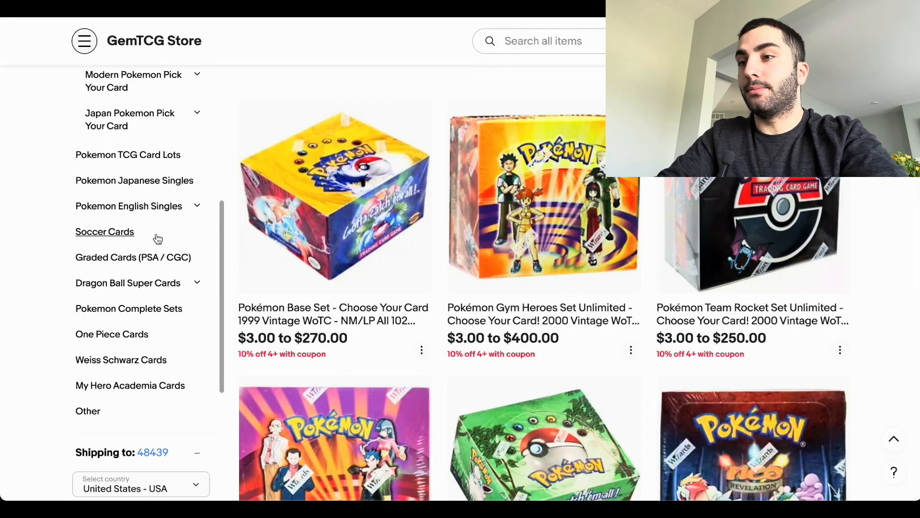
Step: Expand the Pokemon English Singles category and browse the listings in its Sun & Moon Singles subcategory
{"action": "left_click", "coordinate": [196, 206]}
{"action": "scroll", "coordinate": [179, 220], "scroll_direction": "up", "scroll_amount": 6}
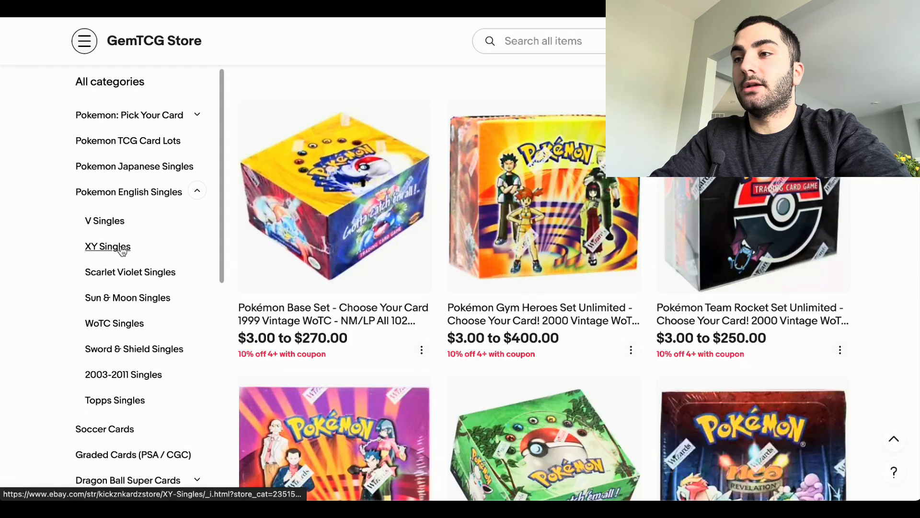
{"action": "left_click", "coordinate": [135, 300]}
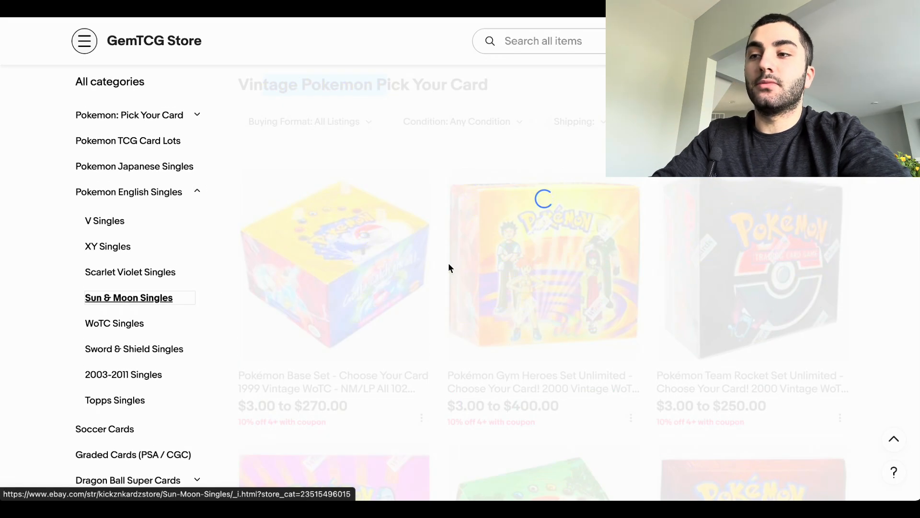
{"action": "scroll", "coordinate": [343, 380], "scroll_direction": "down", "scroll_amount": 6}
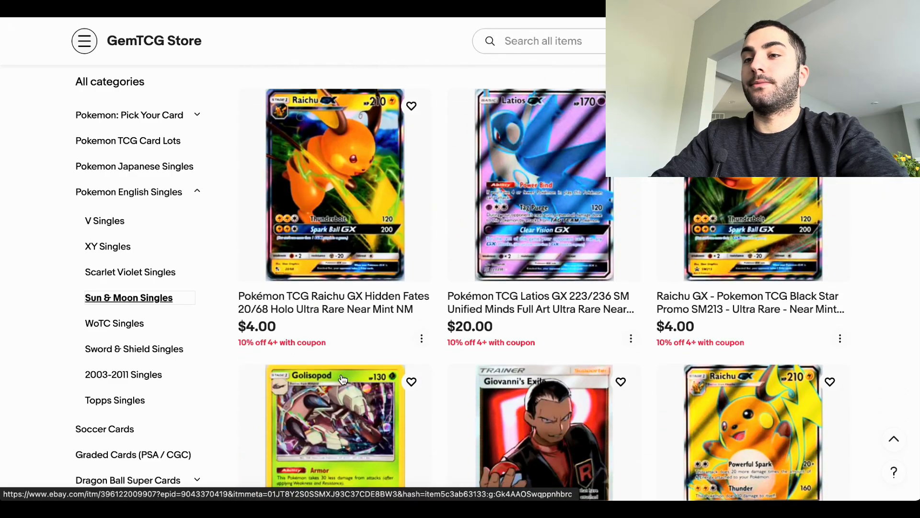
{"action": "scroll", "coordinate": [342, 379], "scroll_direction": "down", "scroll_amount": 6}
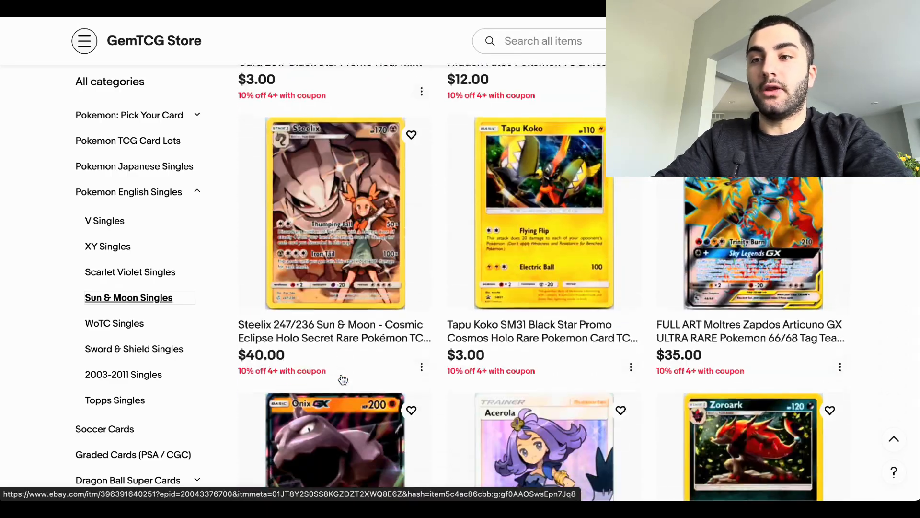
{"action": "scroll", "coordinate": [342, 380], "scroll_direction": "down", "scroll_amount": 2}
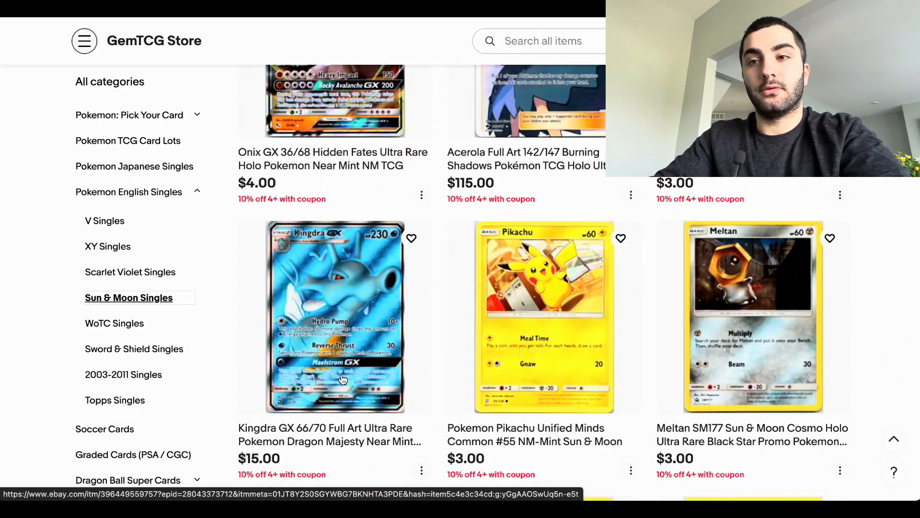
Step: Open the Sword & Shield Singles subcategory and look over the remaining store categories
{"action": "left_click", "coordinate": [143, 354]}
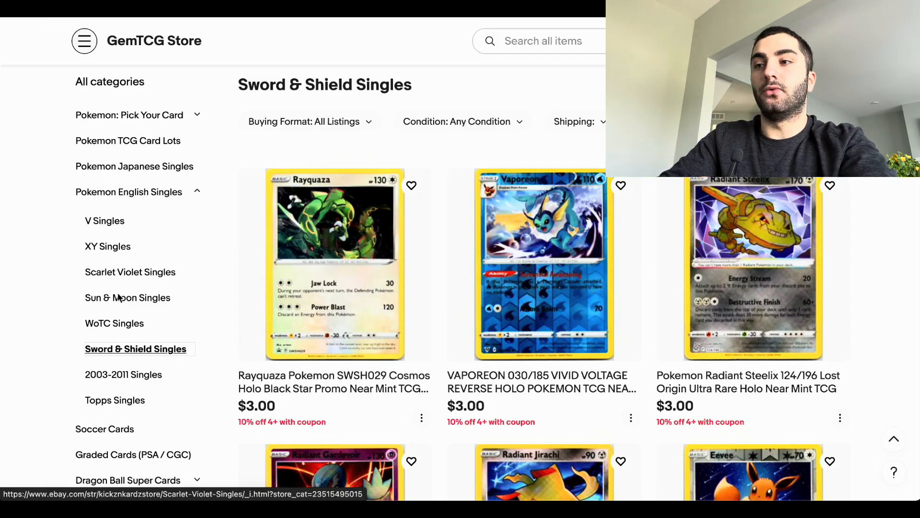
{"action": "scroll", "coordinate": [140, 321], "scroll_direction": "up", "scroll_amount": 1}
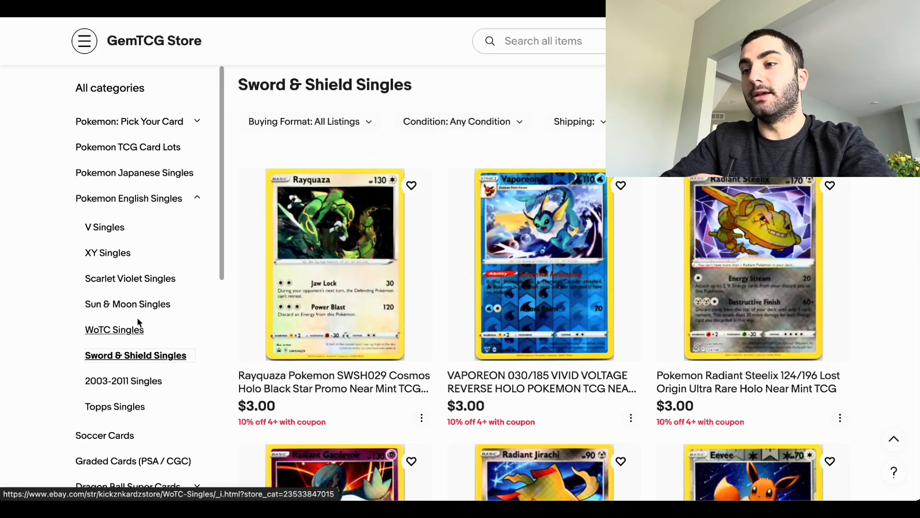
{"action": "scroll", "coordinate": [142, 188], "scroll_direction": "down", "scroll_amount": 4}
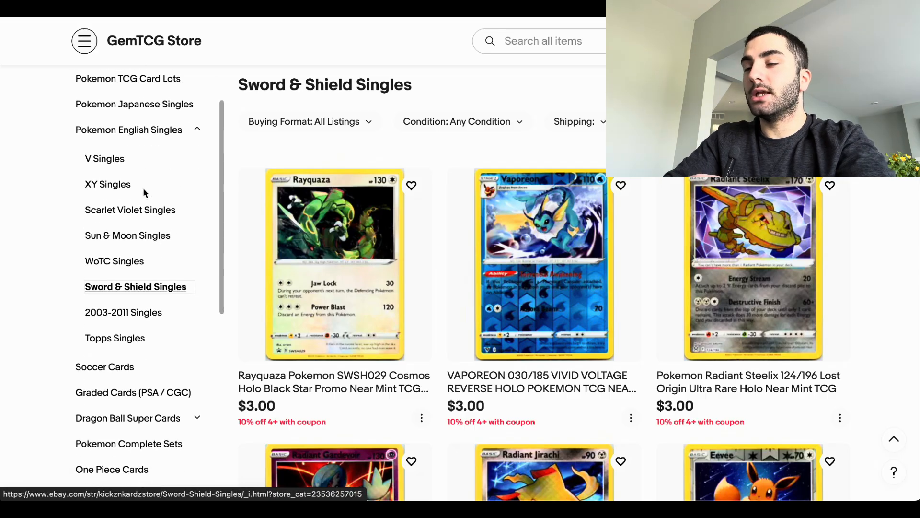
{"action": "scroll", "coordinate": [143, 188], "scroll_direction": "up", "scroll_amount": 1}
{"action": "scroll", "coordinate": [144, 191], "scroll_direction": "down", "scroll_amount": 5}
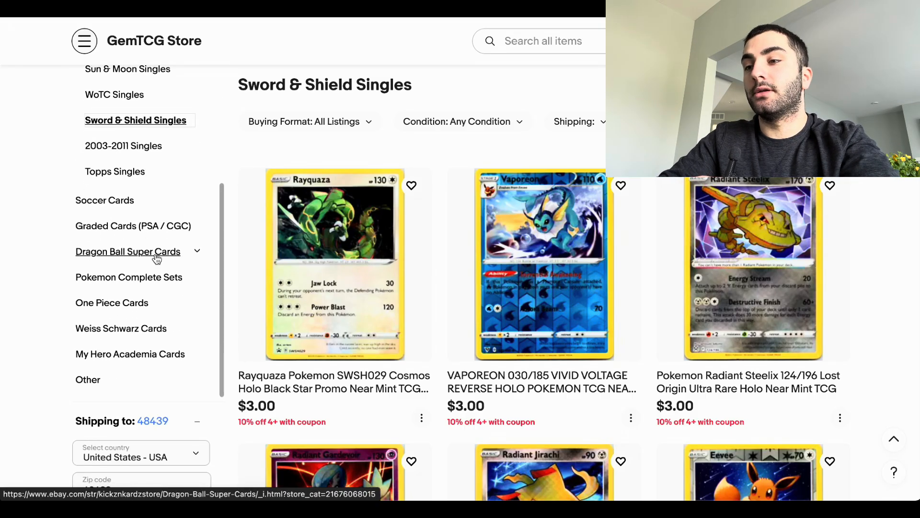
Step: Expand the Dragon Ball Super Cards category and browse the listings in its Goku subcategory
{"action": "left_click", "coordinate": [197, 249]}
{"action": "scroll", "coordinate": [142, 236], "scroll_direction": "down", "scroll_amount": 5}
{"action": "scroll", "coordinate": [142, 239], "scroll_direction": "up", "scroll_amount": 5}
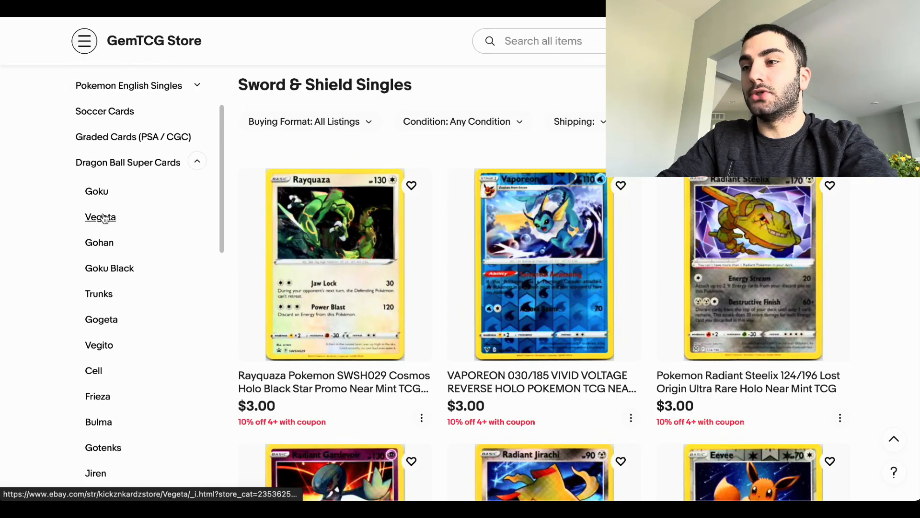
{"action": "left_click", "coordinate": [101, 192]}
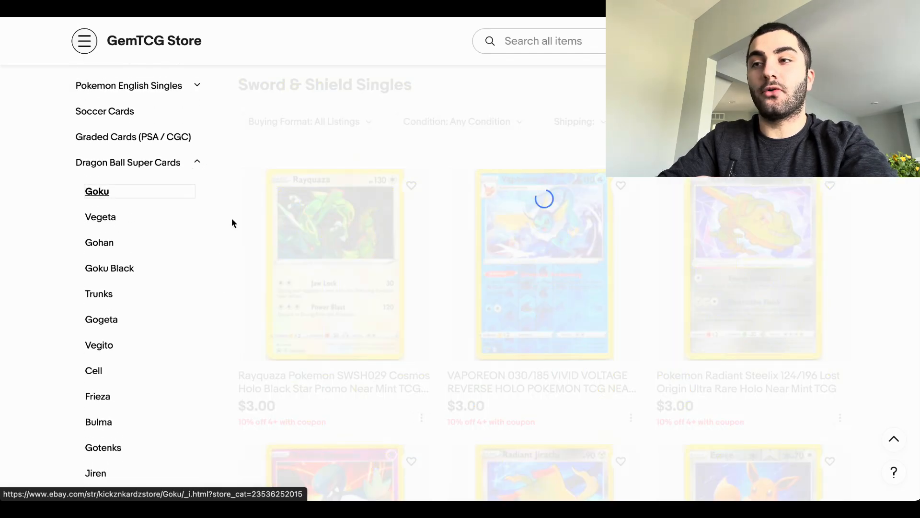
{"action": "scroll", "coordinate": [409, 320], "scroll_direction": "down", "scroll_amount": 4}
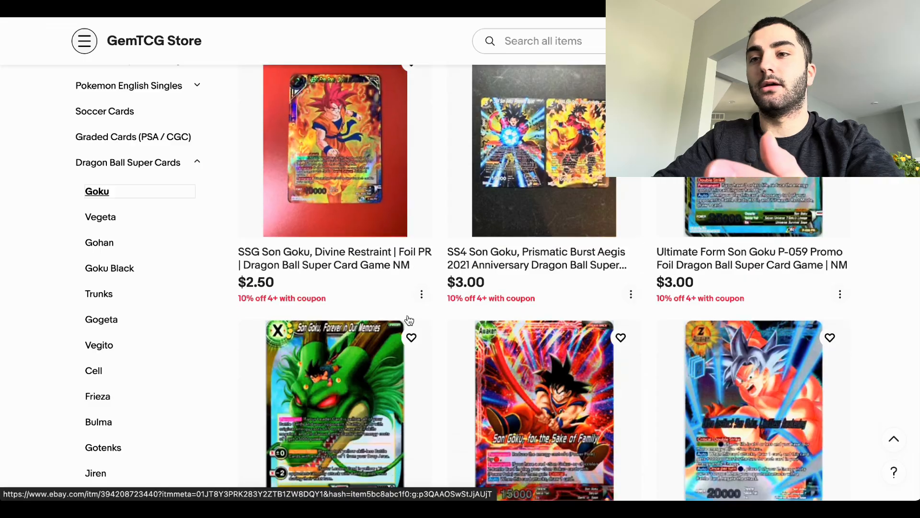
{"action": "scroll", "coordinate": [408, 321], "scroll_direction": "down", "scroll_amount": 18}
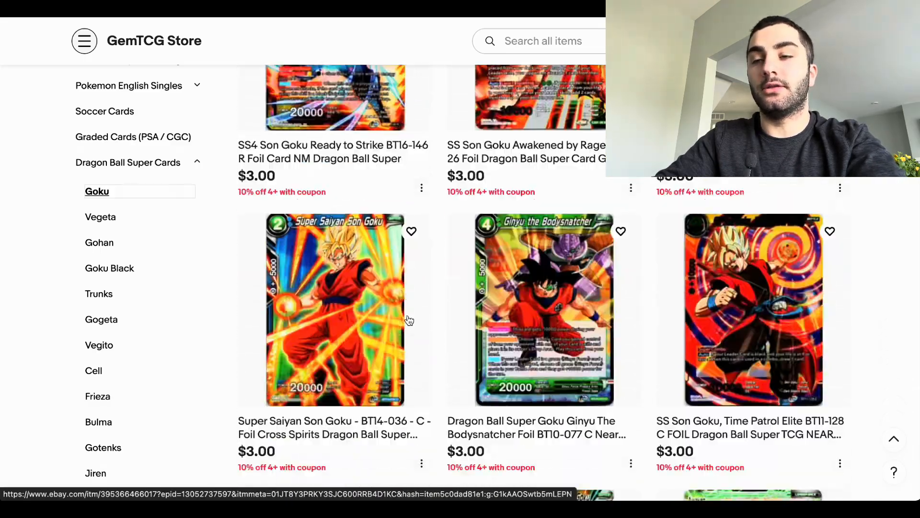
{"action": "scroll", "coordinate": [408, 320], "scroll_direction": "down", "scroll_amount": 12}
{"action": "scroll", "coordinate": [191, 250], "scroll_direction": "up", "scroll_amount": 3}
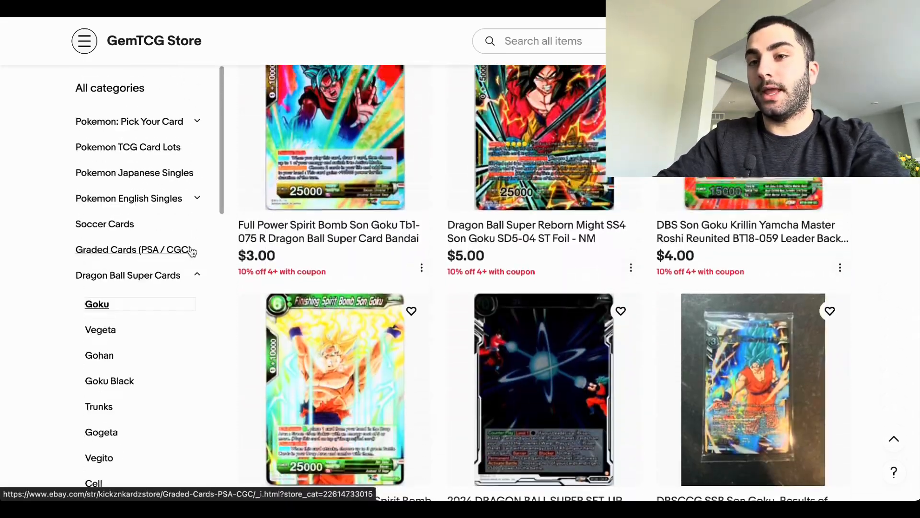
Step: Expand the Pokemon: Pick Your Card category to view its subcategories, and open Pokemon TCG Card Lots
{"action": "scroll", "coordinate": [192, 250], "scroll_direction": "up", "scroll_amount": 6}
{"action": "left_click", "coordinate": [197, 121]}
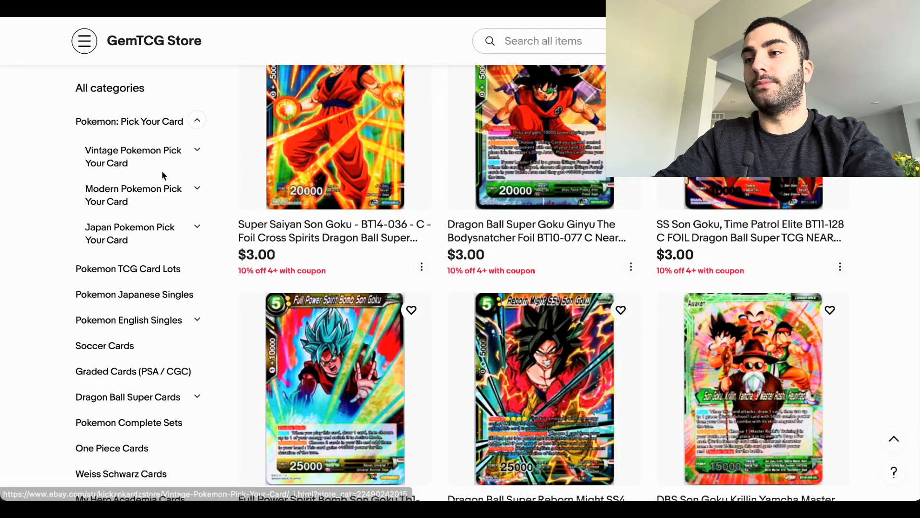
{"action": "left_click", "coordinate": [138, 269]}
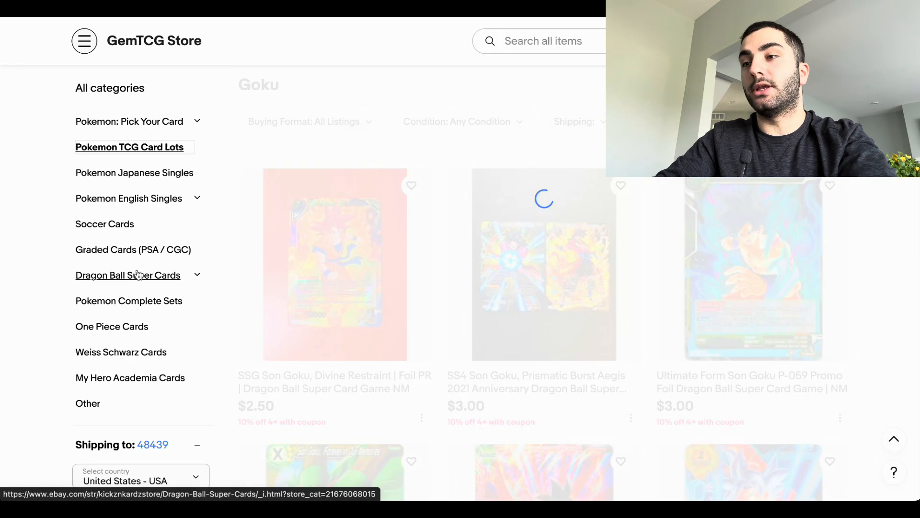
{"action": "scroll", "coordinate": [438, 307], "scroll_direction": "down", "scroll_amount": 3}
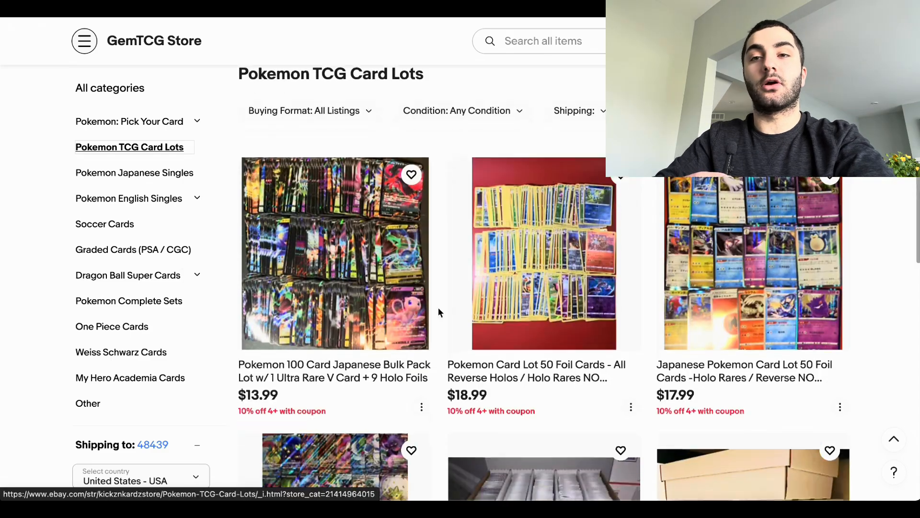
Step: Look over the store header above the Pokemon TCG Card Lots and return to the lot listings
{"action": "scroll", "coordinate": [438, 307], "scroll_direction": "up", "scroll_amount": 3}
{"action": "scroll", "coordinate": [438, 309], "scroll_direction": "up", "scroll_amount": 3}
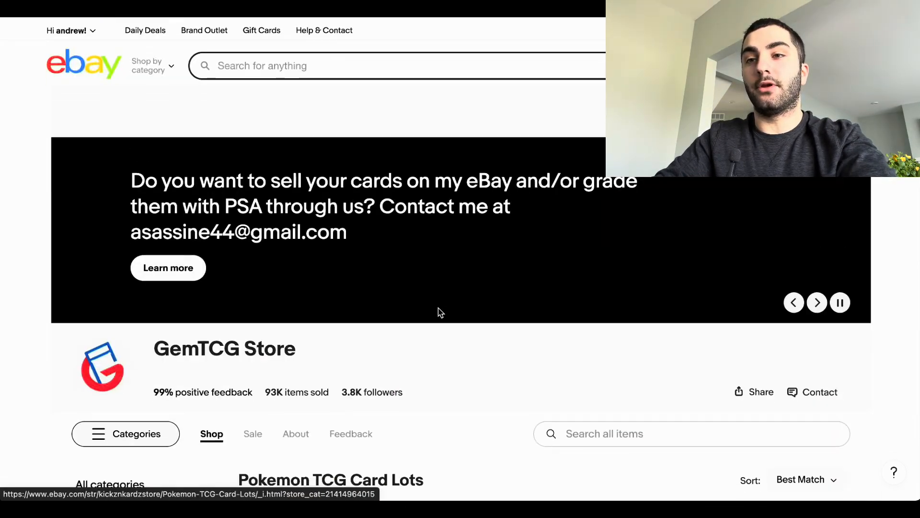
{"action": "scroll", "coordinate": [438, 309], "scroll_direction": "down", "scroll_amount": 3}
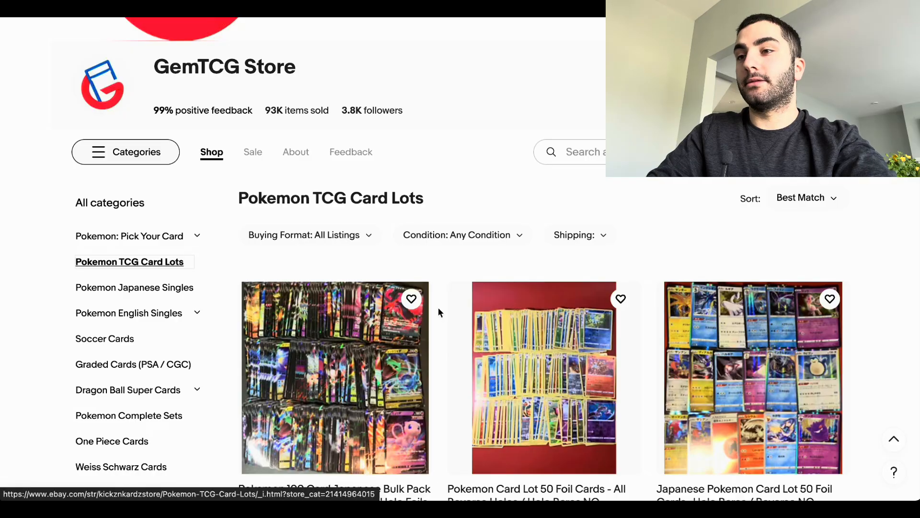
{"action": "scroll", "coordinate": [109, 327], "scroll_direction": "down", "scroll_amount": 4}
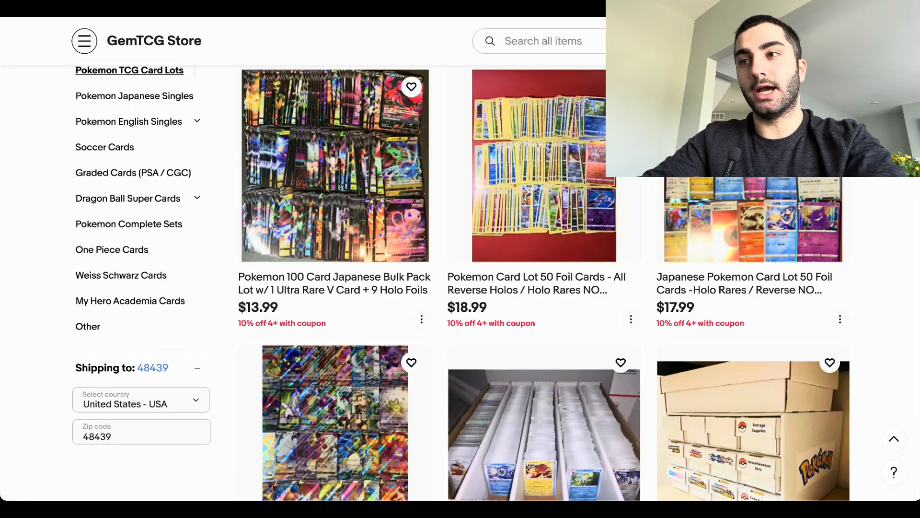
Step: Return to the Edit store page and examine its banner, store name, Featured categories and Feature your listings sections
{"action": "left_click", "coordinate": [95, 6]}
{"action": "mouse_move", "coordinate": [273, 140]}
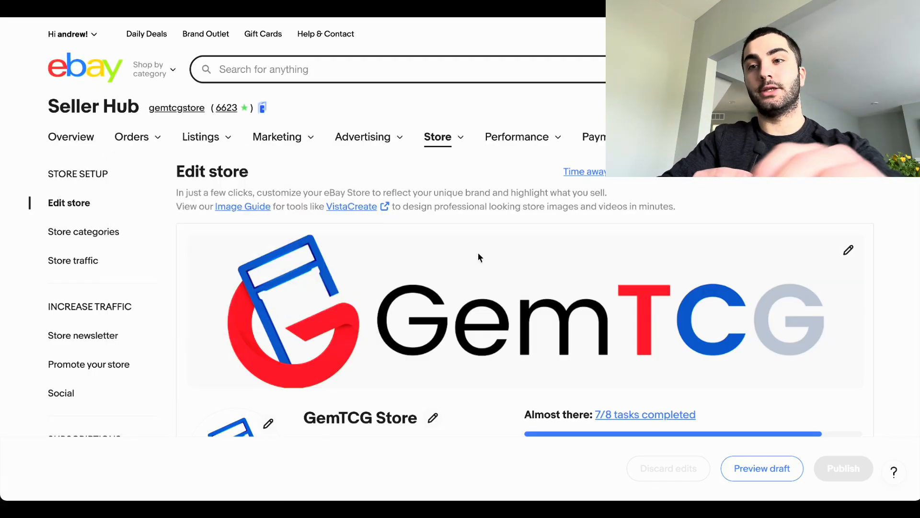
{"action": "scroll", "coordinate": [404, 316], "scroll_direction": "down", "scroll_amount": 3}
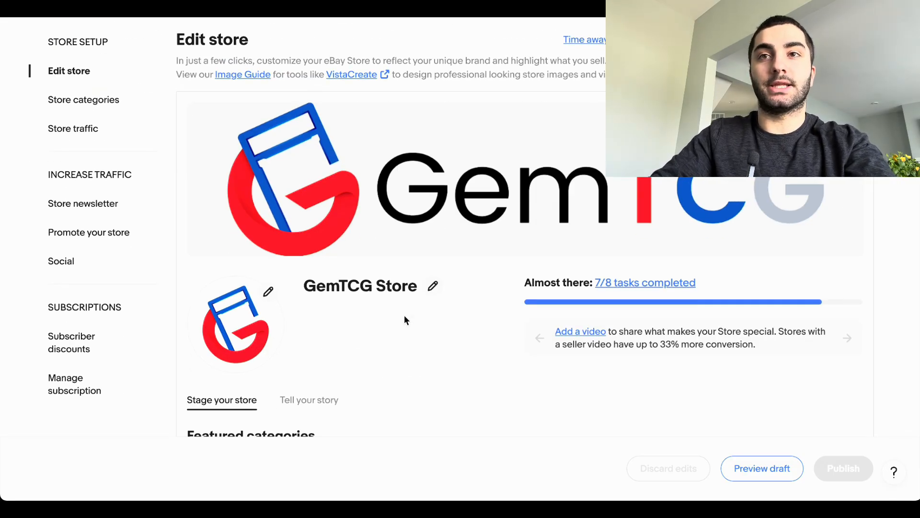
{"action": "scroll", "coordinate": [405, 319], "scroll_direction": "down", "scroll_amount": 3}
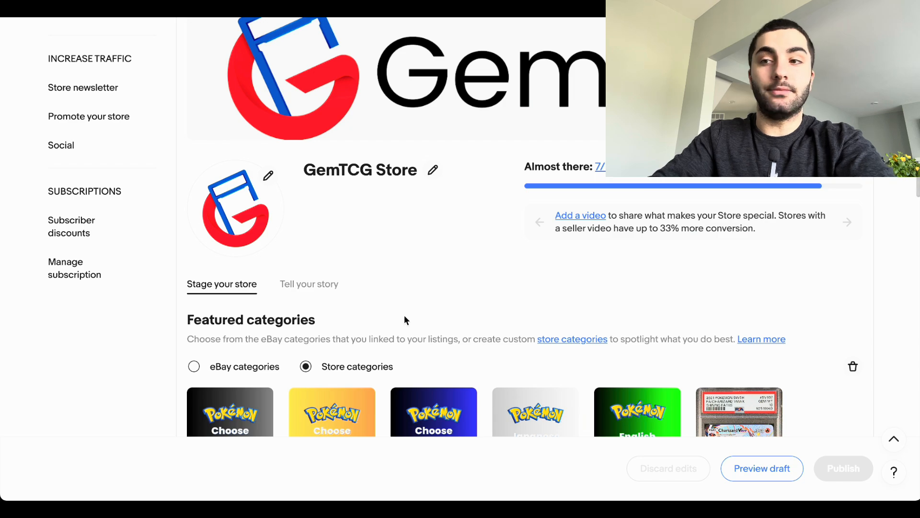
{"action": "scroll", "coordinate": [404, 319], "scroll_direction": "down", "scroll_amount": 5}
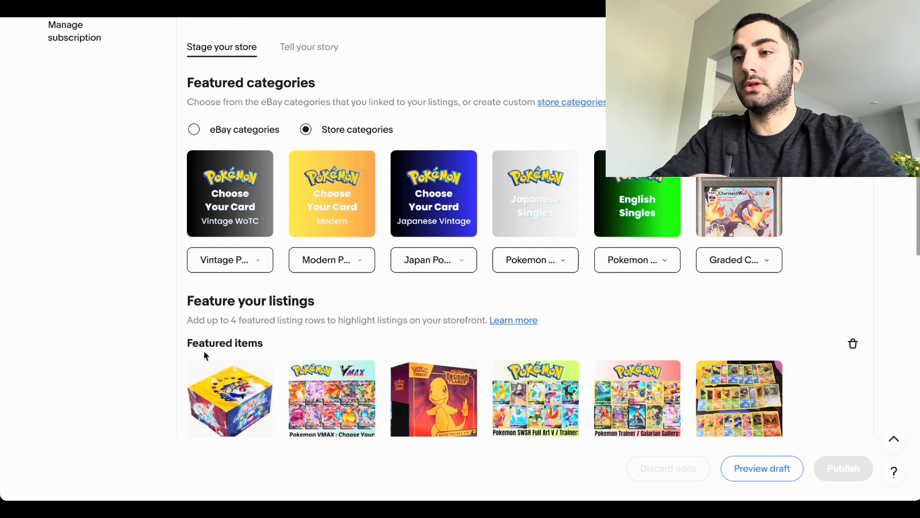
{"action": "scroll", "coordinate": [358, 240], "scroll_direction": "down", "scroll_amount": 2}
{"action": "scroll", "coordinate": [358, 234], "scroll_direction": "up", "scroll_amount": 2}
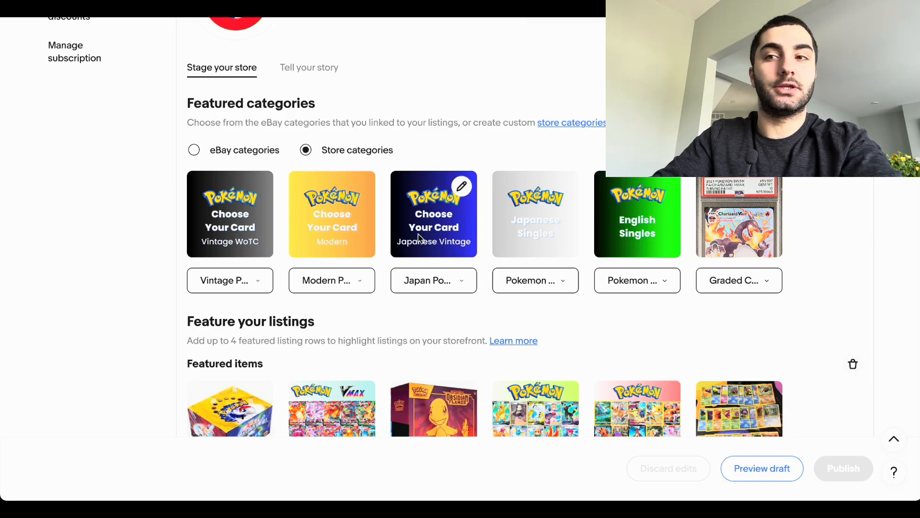
{"action": "scroll", "coordinate": [418, 238], "scroll_direction": "down", "scroll_amount": 2}
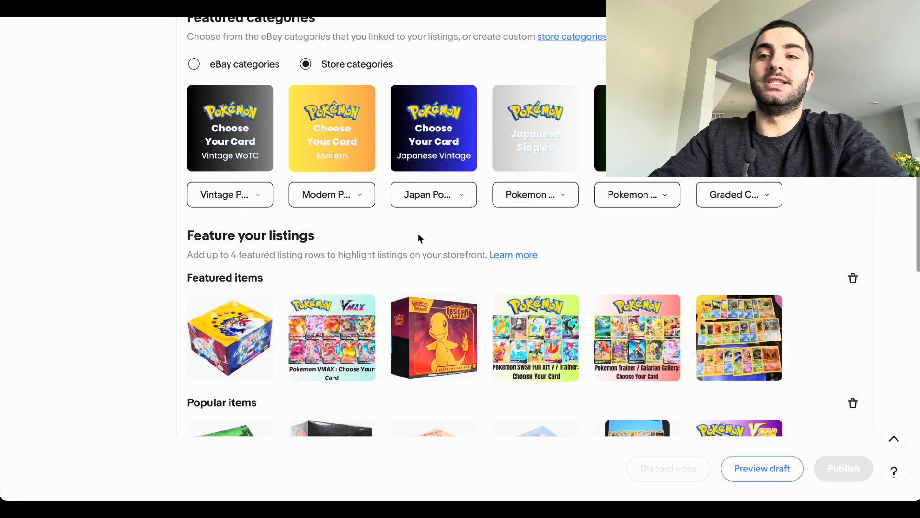
Step: Look over the Edit store page's featured listing rows, marketing banner and Category Preference section, and return to its store setup options
{"action": "scroll", "coordinate": [418, 238], "scroll_direction": "down", "scroll_amount": 1}
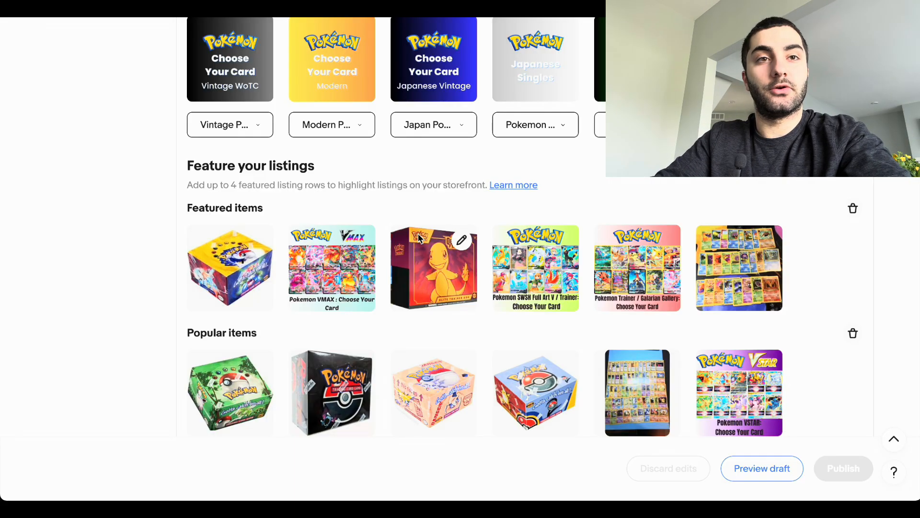
{"action": "scroll", "coordinate": [418, 238], "scroll_direction": "down", "scroll_amount": 3}
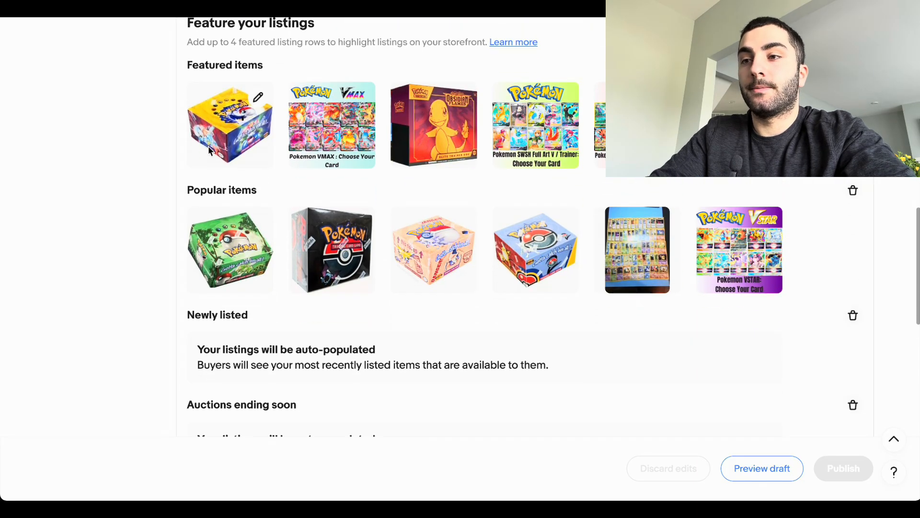
{"action": "scroll", "coordinate": [364, 122], "scroll_direction": "up", "scroll_amount": 1}
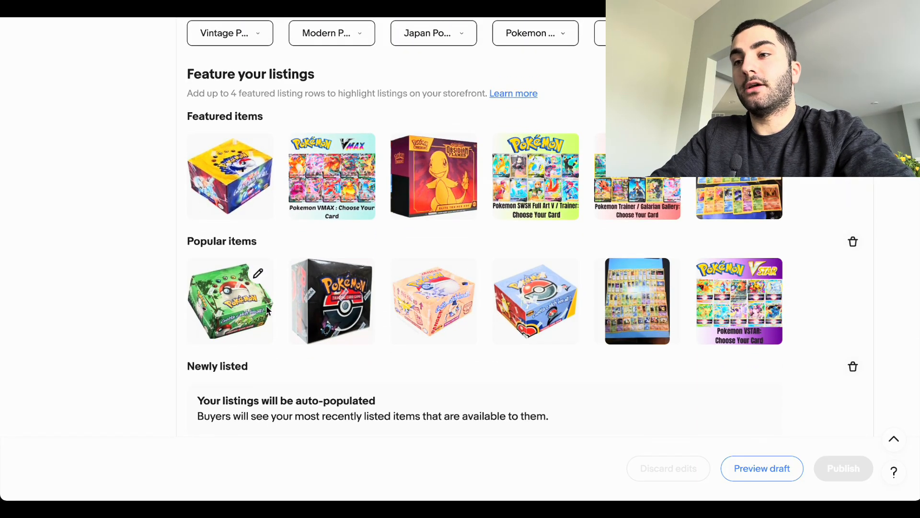
{"action": "scroll", "coordinate": [267, 310], "scroll_direction": "down", "scroll_amount": 7}
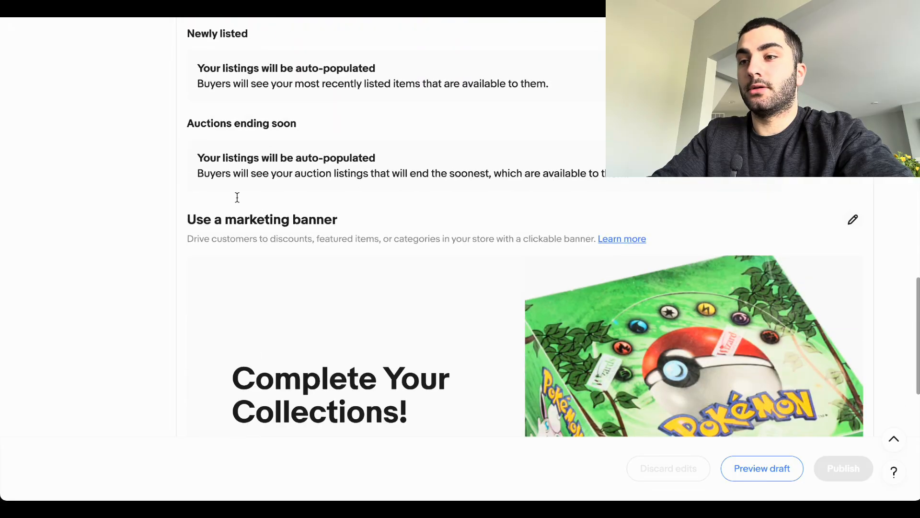
{"action": "scroll", "coordinate": [232, 178], "scroll_direction": "down", "scroll_amount": 9}
{"action": "scroll", "coordinate": [231, 178], "scroll_direction": "up", "scroll_amount": 4}
{"action": "scroll", "coordinate": [231, 179], "scroll_direction": "down", "scroll_amount": 3}
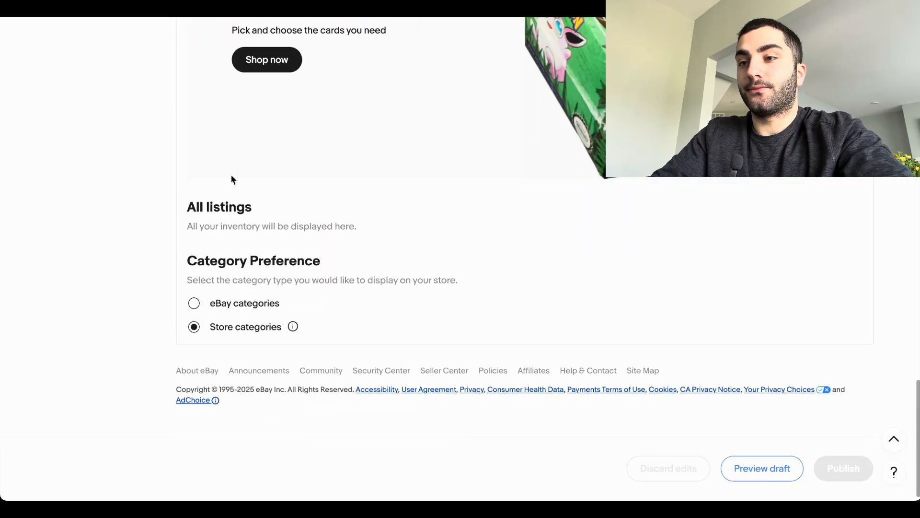
{"action": "scroll", "coordinate": [231, 180], "scroll_direction": "up", "scroll_amount": 15}
{"action": "scroll", "coordinate": [233, 230], "scroll_direction": "up", "scroll_amount": 6}
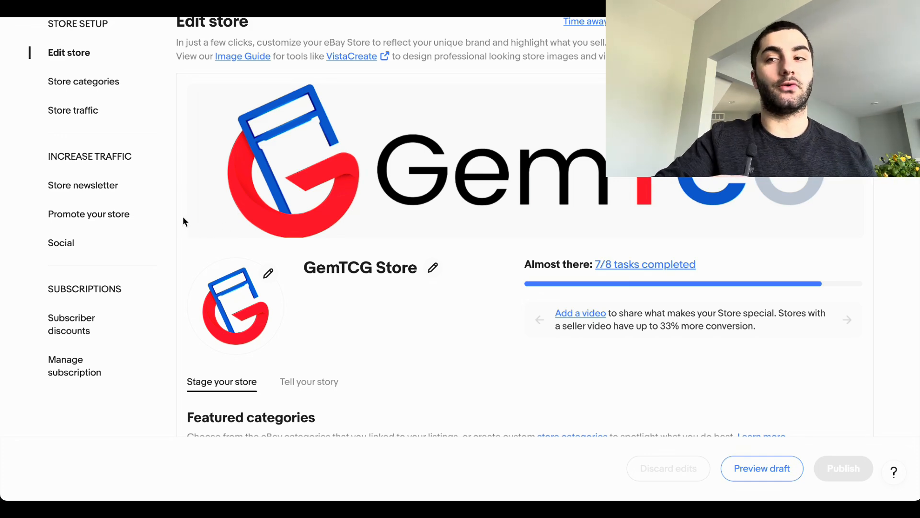
{"action": "scroll", "coordinate": [47, 84], "scroll_direction": "up", "scroll_amount": 4}
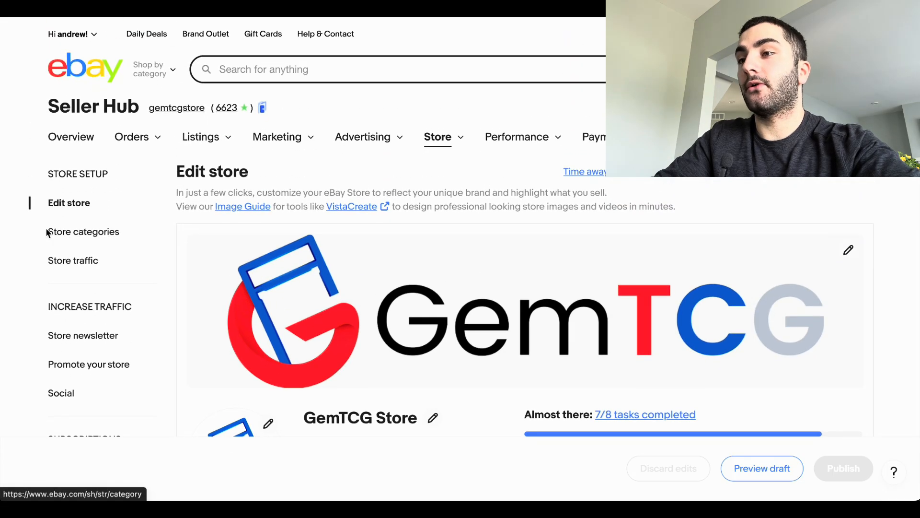
Step: Open the Store categories page and review how many categories are created and allowed, along with their subcategories and listings
{"action": "left_click", "coordinate": [74, 234]}
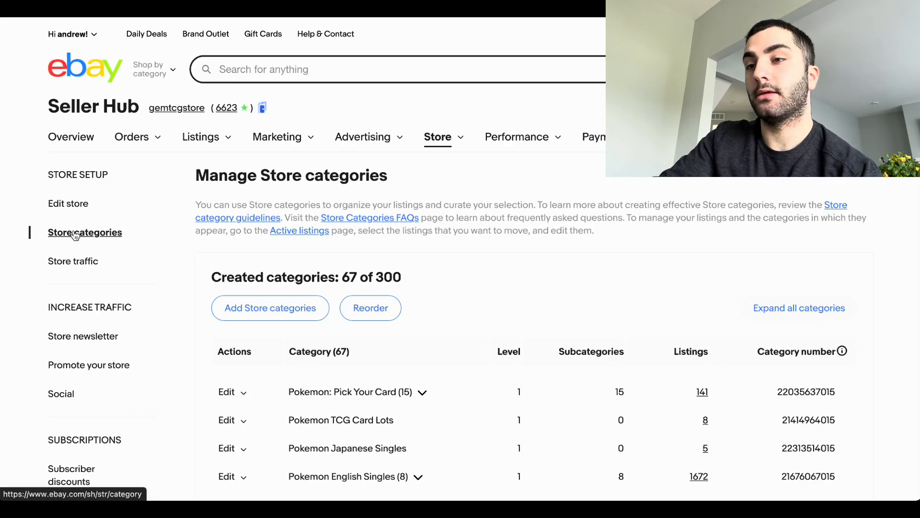
{"action": "left_click_drag", "start_coordinate": [369, 277], "coordinate": [428, 280]}
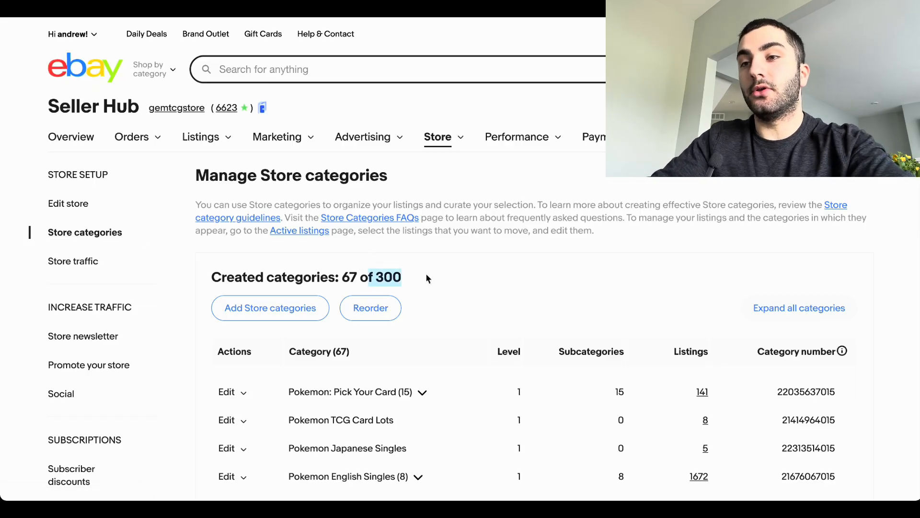
{"action": "left_click", "coordinate": [428, 278]}
{"action": "scroll", "coordinate": [428, 278], "scroll_direction": "down", "scroll_amount": 4}
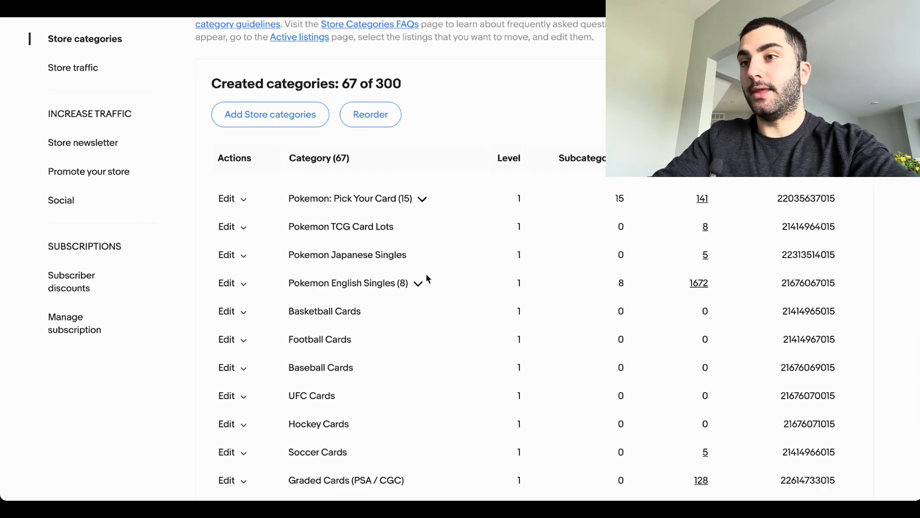
{"action": "scroll", "coordinate": [273, 226], "scroll_direction": "down", "scroll_amount": 2}
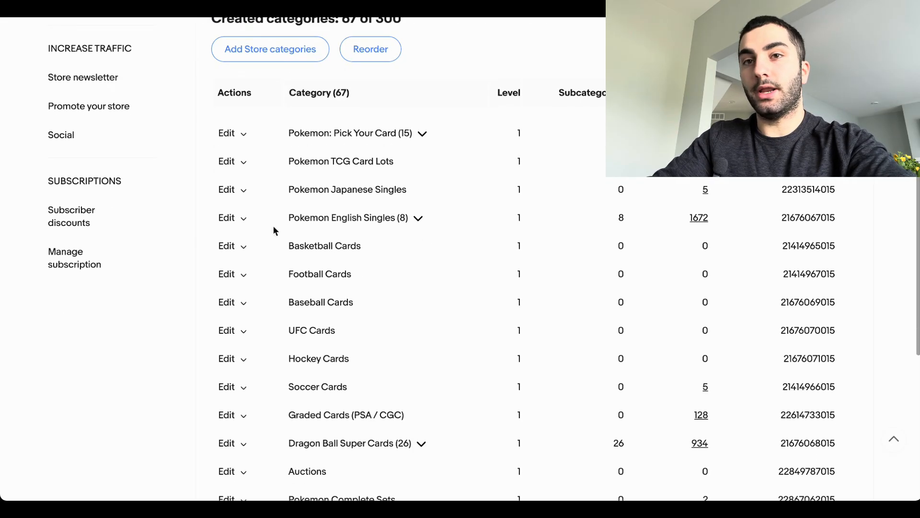
{"action": "scroll", "coordinate": [277, 96], "scroll_direction": "up", "scroll_amount": 1}
Step: Start adding a new store category and enter 151 Cards as its name
{"action": "left_click", "coordinate": [275, 98]}
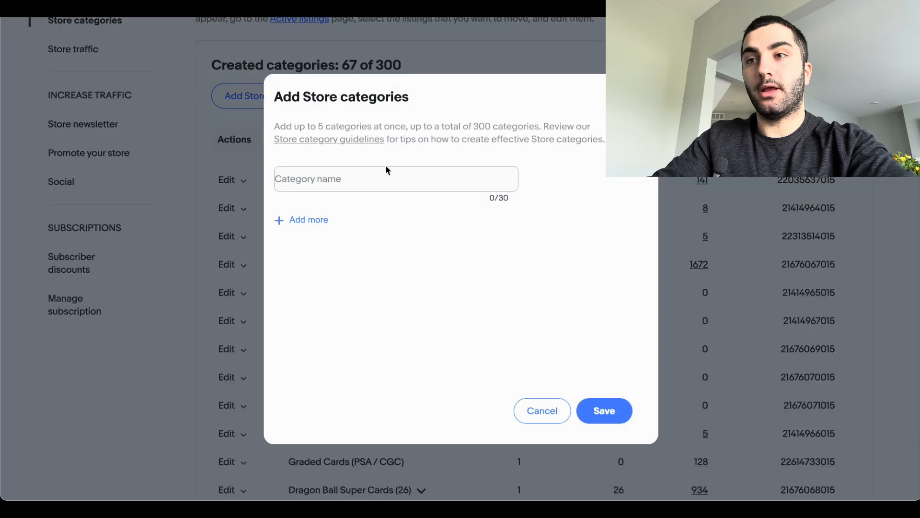
{"action": "left_click", "coordinate": [388, 168]}
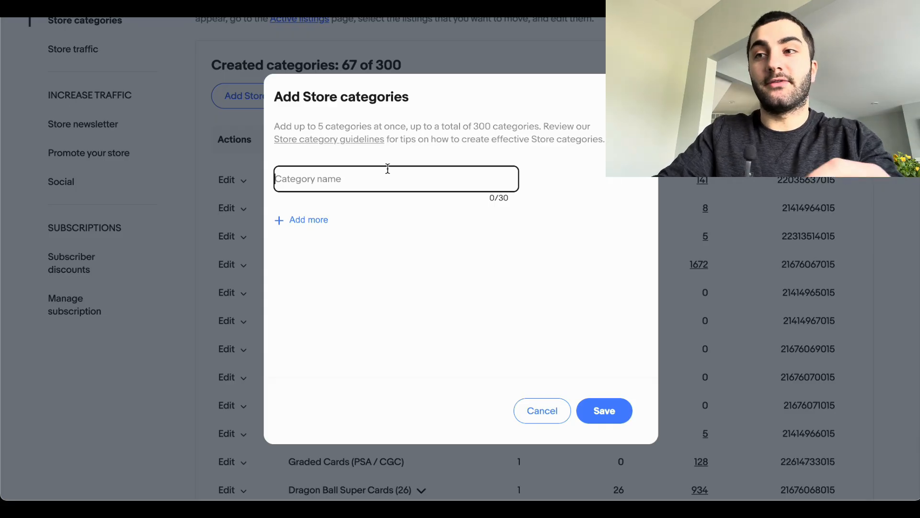
{"action": "type", "text": "151 "}
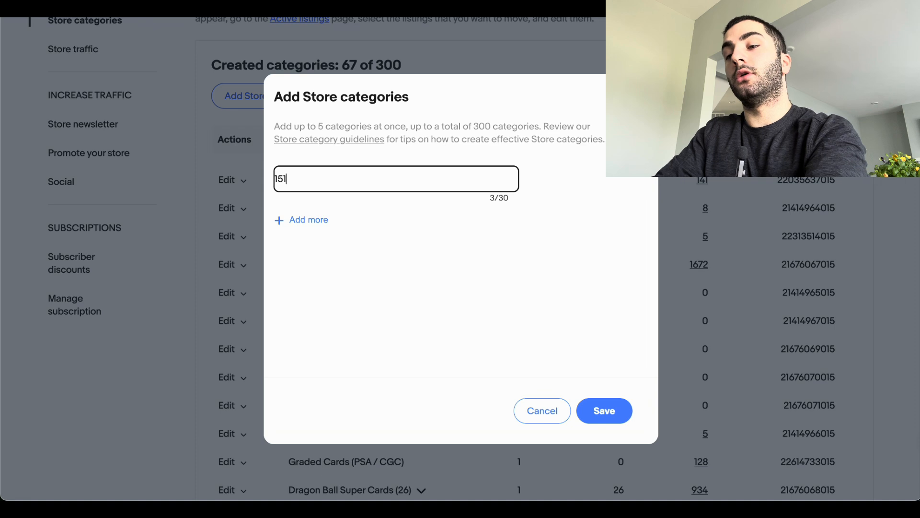
{"action": "type", "text": "Cards"}
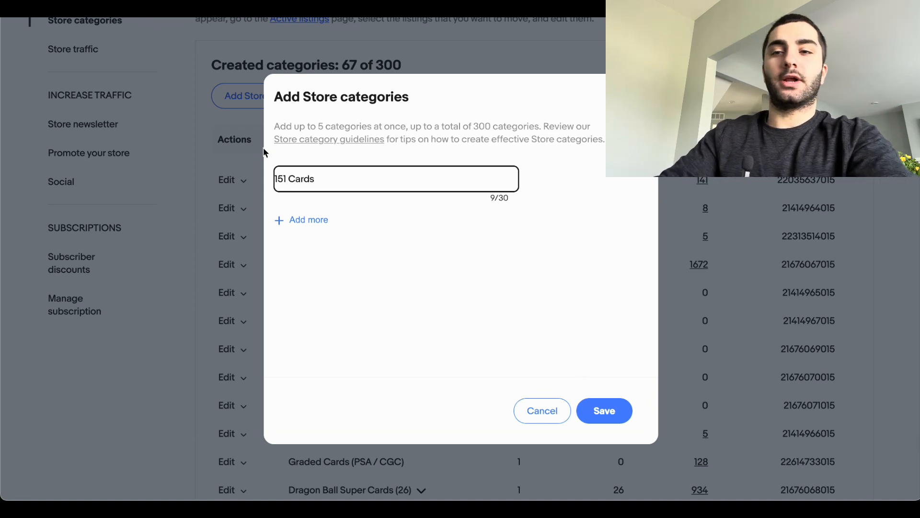
{"action": "left_click_drag", "start_coordinate": [314, 175], "coordinate": [237, 175]}
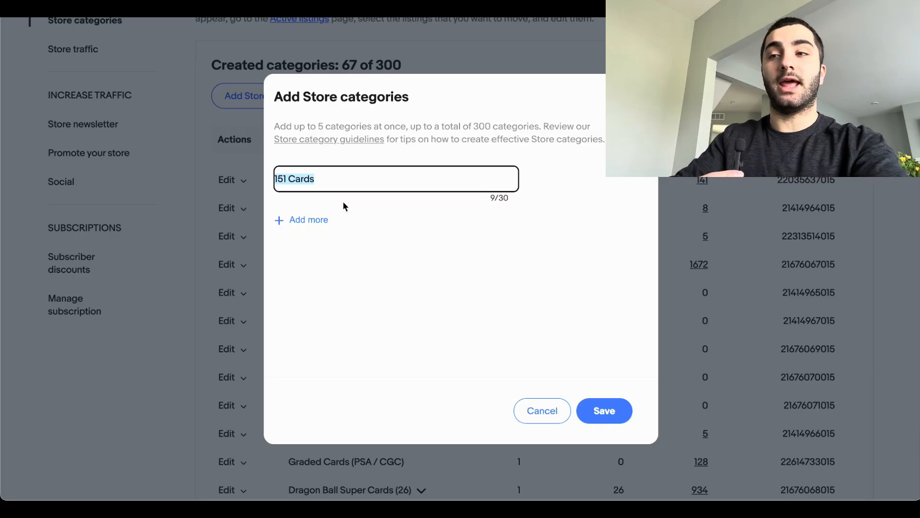
{"action": "left_click_drag", "start_coordinate": [345, 179], "coordinate": [265, 183]}
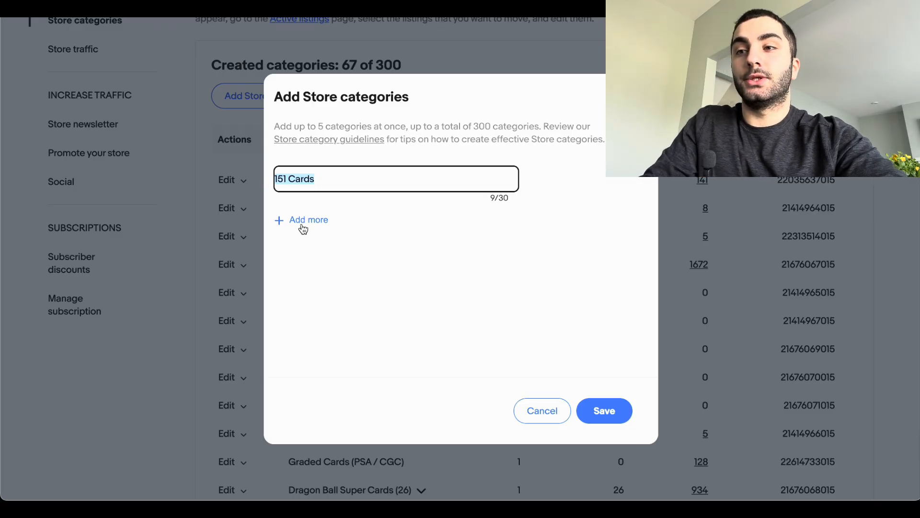
Step: Replace the new category's name with Scarlet Violet English Cards and save the category
{"action": "triple_click", "coordinate": [301, 179]}
{"action": "type", "text": "S"}
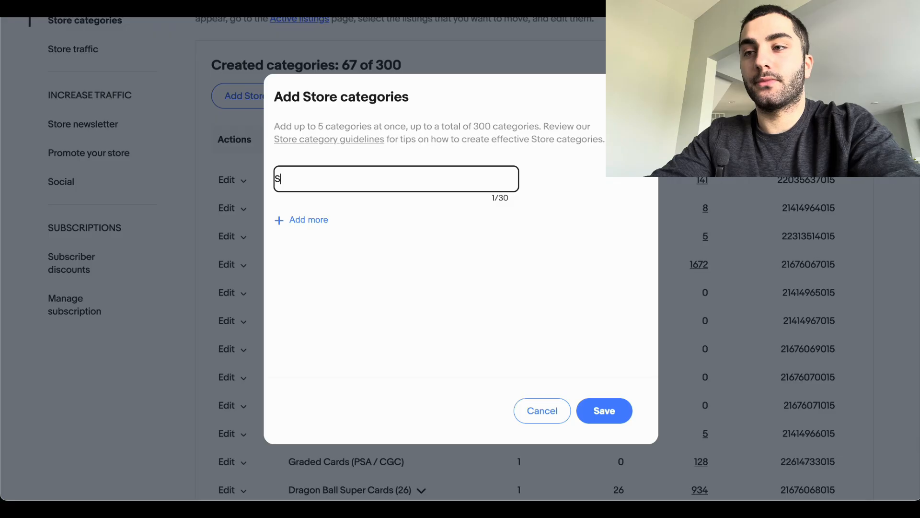
{"action": "type", "text": "carlet "}
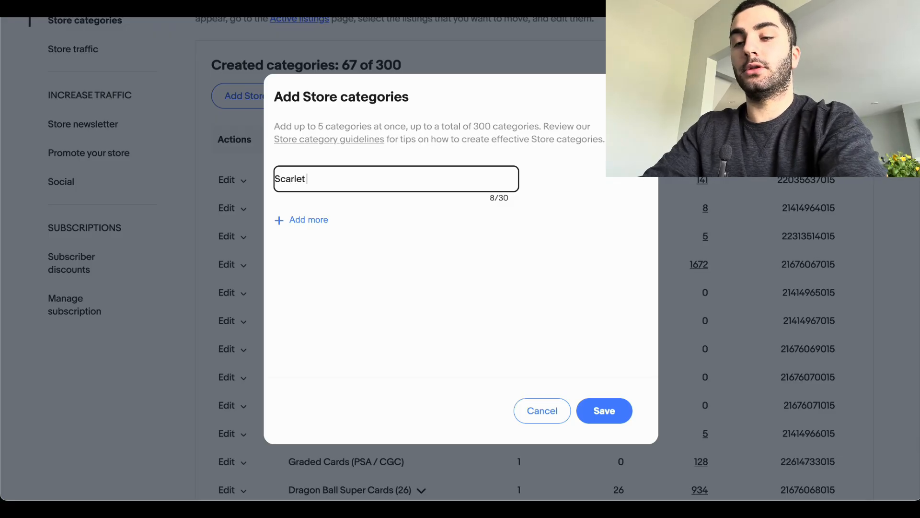
{"action": "type", "text": "Violet "}
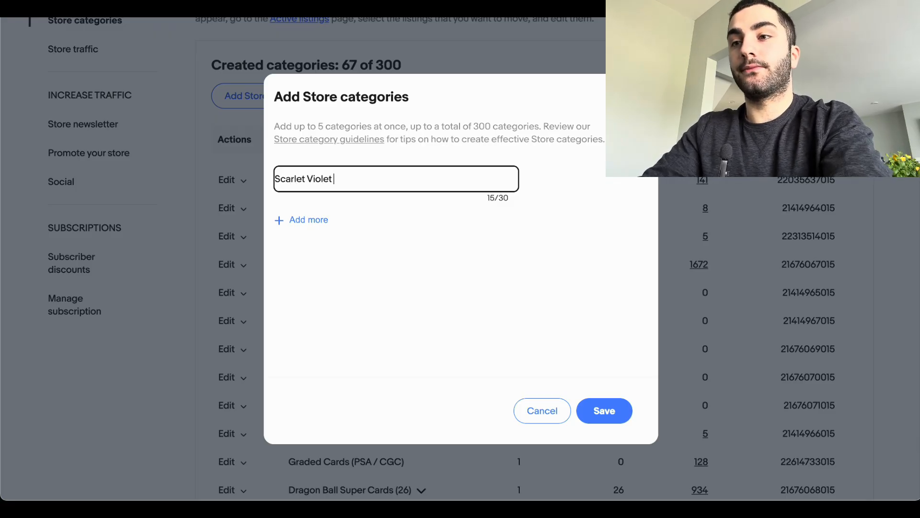
{"action": "type", "text": "Engli"}
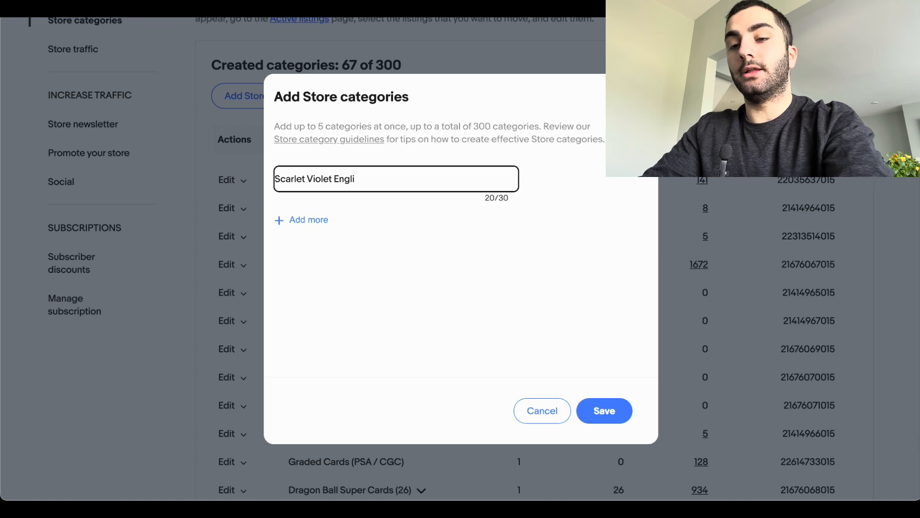
{"action": "type", "text": "sh"}
{"action": "key", "text": "BackSpace"}
{"action": "key", "text": "BackSpace"}
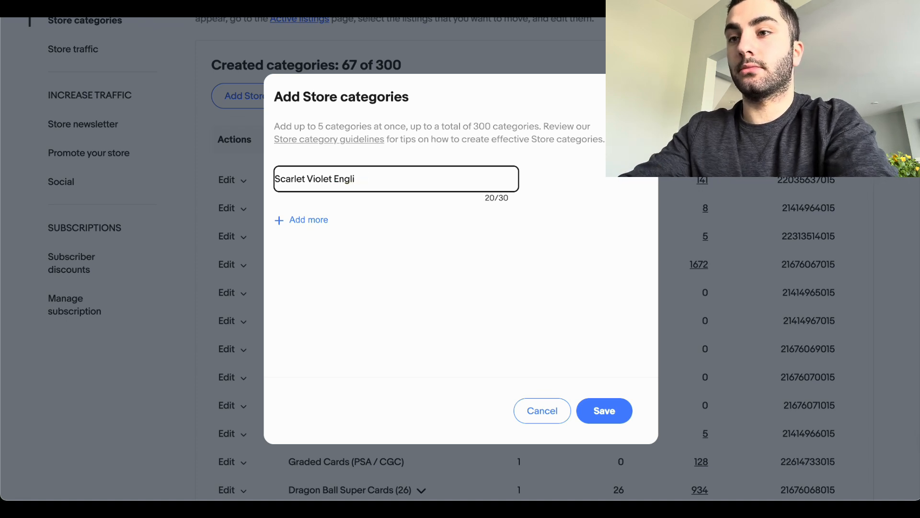
{"action": "type", "text": "xh"}
{"action": "key", "text": "BackSpace"}
{"action": "key", "text": "BackSpace"}
{"action": "type", "text": "sh"}
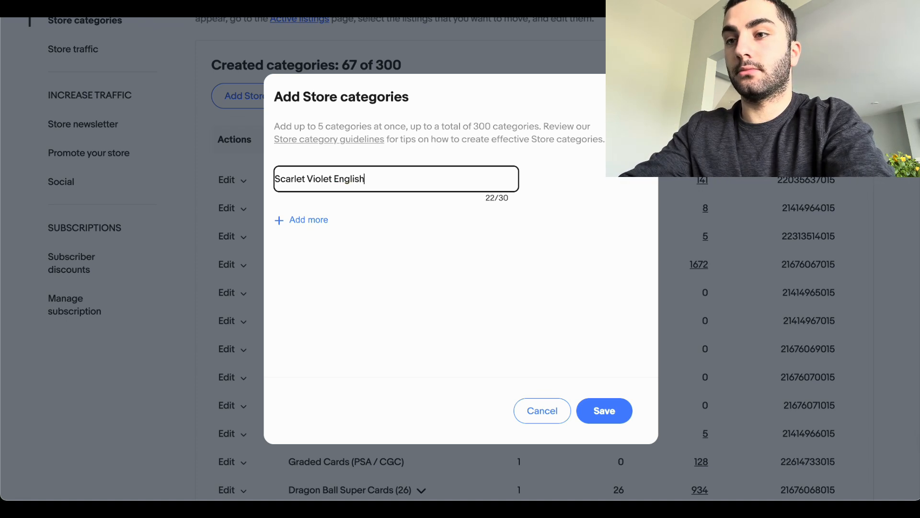
{"action": "type", "text": " Cards"}
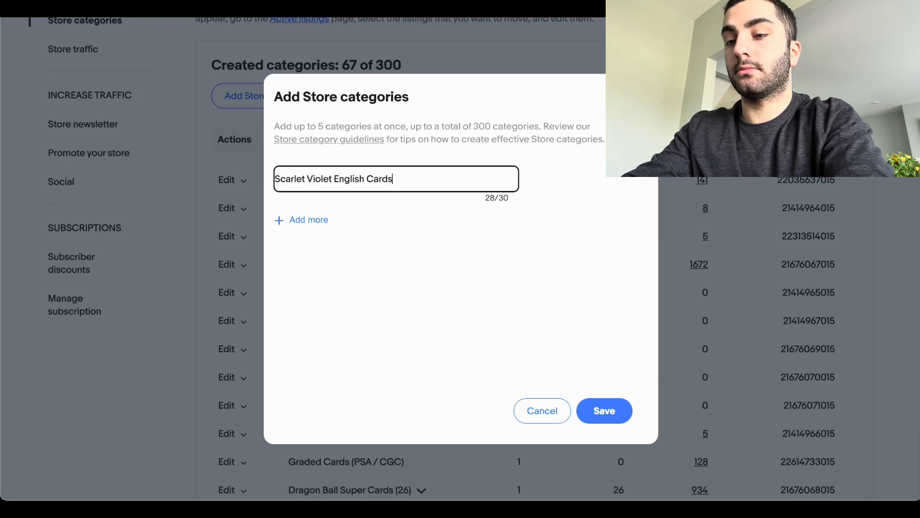
{"action": "left_click", "coordinate": [611, 411]}
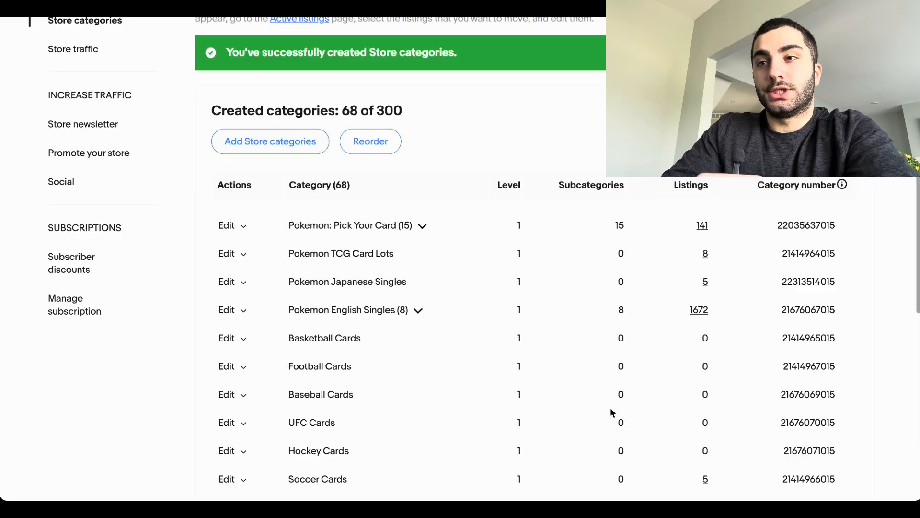
Step: Examine the updated store category list, including the subcategory and listing counts of Pokemon English Singles
{"action": "scroll", "coordinate": [386, 186], "scroll_direction": "down", "scroll_amount": 10}
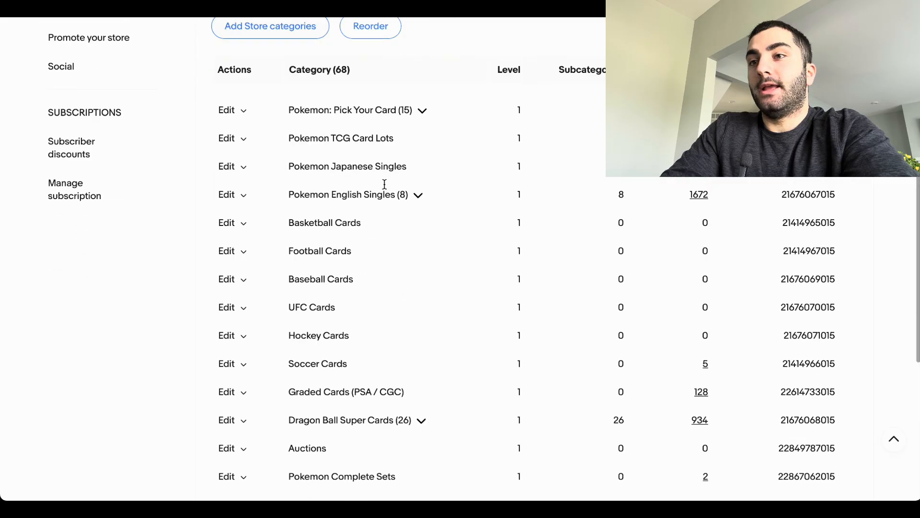
{"action": "scroll", "coordinate": [386, 186], "scroll_direction": "up", "scroll_amount": 1}
{"action": "left_click_drag", "start_coordinate": [319, 298], "coordinate": [756, 300]}
{"action": "scroll", "coordinate": [672, 308], "scroll_direction": "up", "scroll_amount": 10}
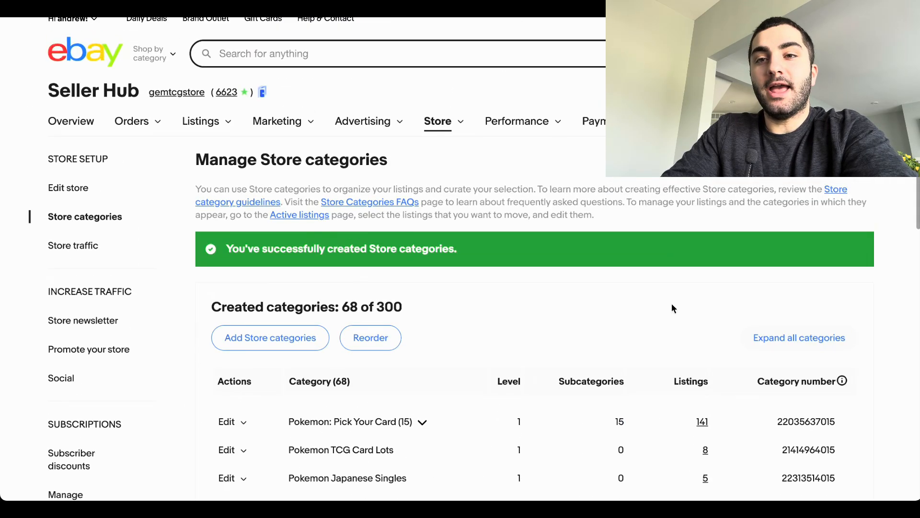
{"action": "scroll", "coordinate": [684, 285], "scroll_direction": "down", "scroll_amount": 3}
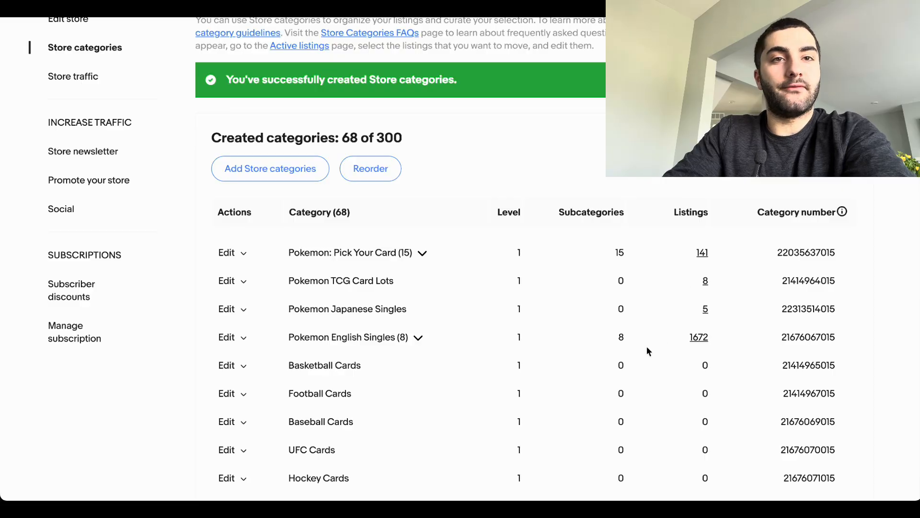
{"action": "scroll", "coordinate": [646, 346], "scroll_direction": "down", "scroll_amount": 1}
{"action": "left_click_drag", "start_coordinate": [710, 293], "coordinate": [697, 297]}
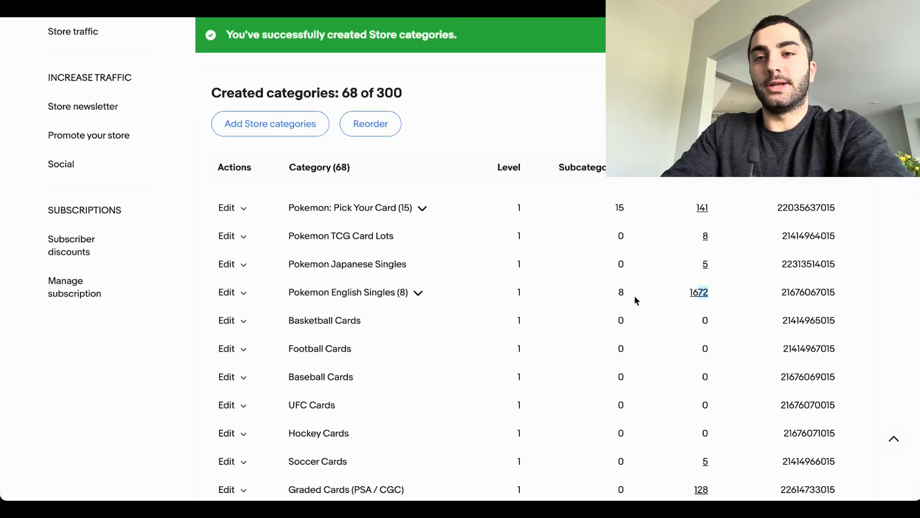
Step: Start adding subcategories to the Scarlet Violet English Cards category and name the first one 151
{"action": "scroll", "coordinate": [649, 295], "scroll_direction": "down", "scroll_amount": 8}
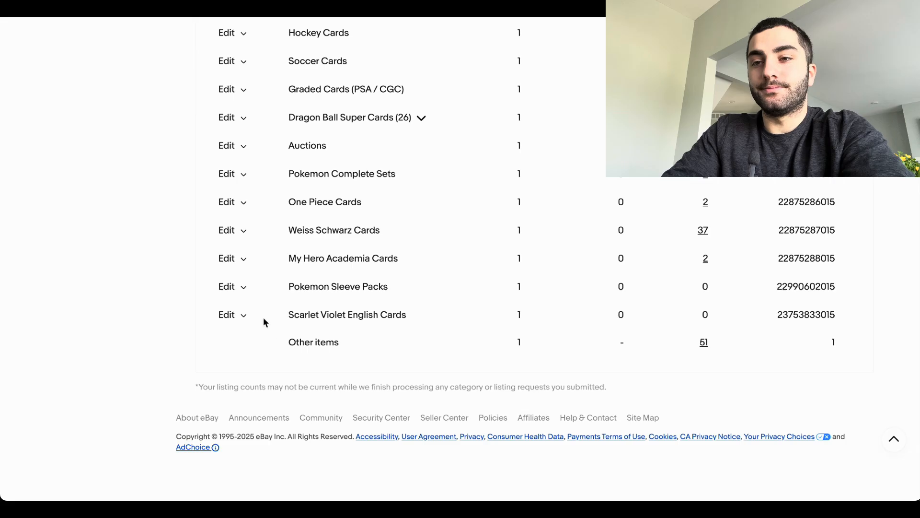
{"action": "left_click", "coordinate": [238, 315]}
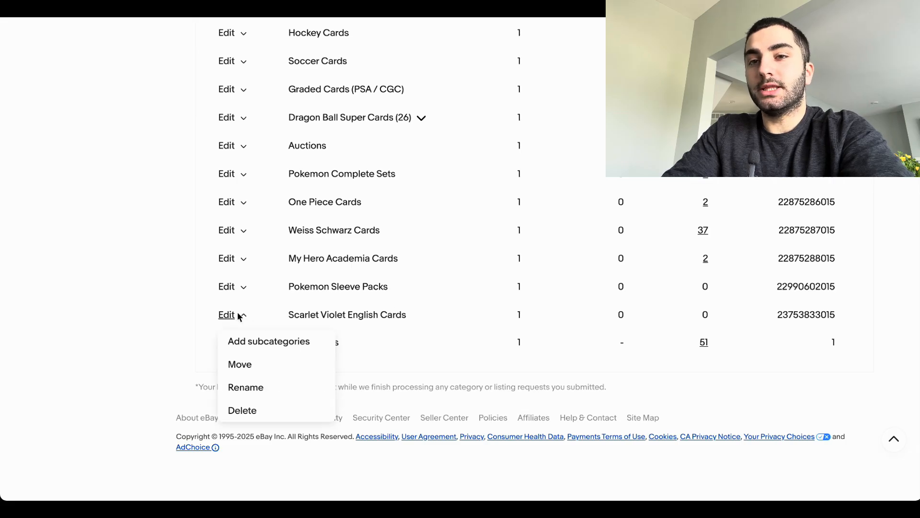
{"action": "left_click", "coordinate": [258, 341]}
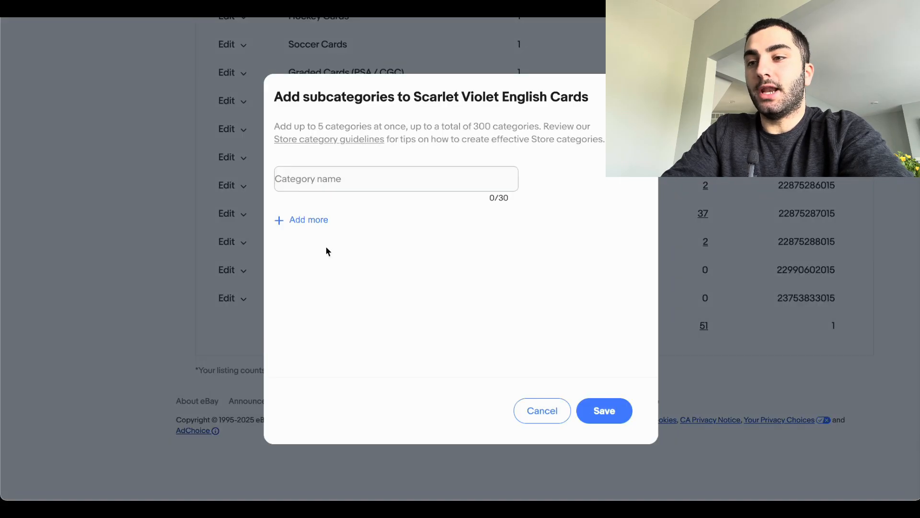
{"action": "left_click", "coordinate": [321, 184]}
{"action": "type", "text": "151"}
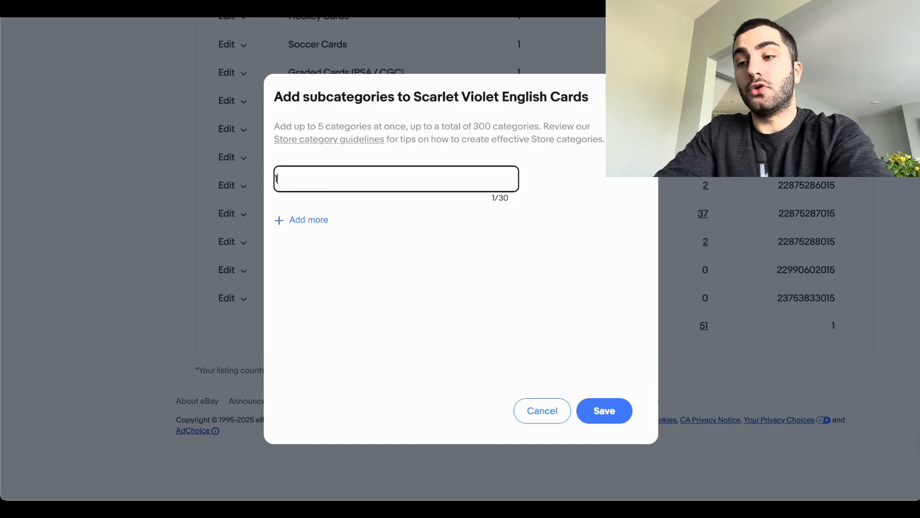
Step: Add a second subcategory named surging sparks and save the new subcategories
{"action": "left_click", "coordinate": [298, 220]}
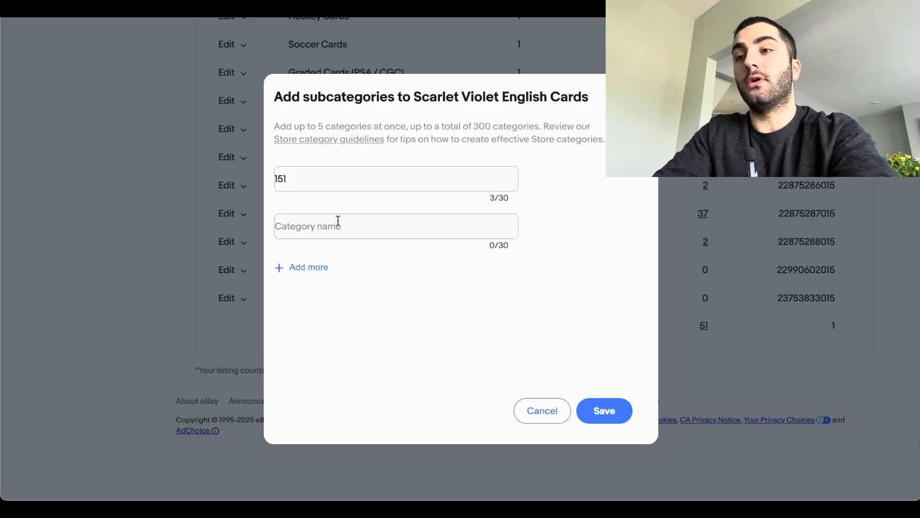
{"action": "left_click", "coordinate": [338, 221]}
{"action": "type", "text": "sur"}
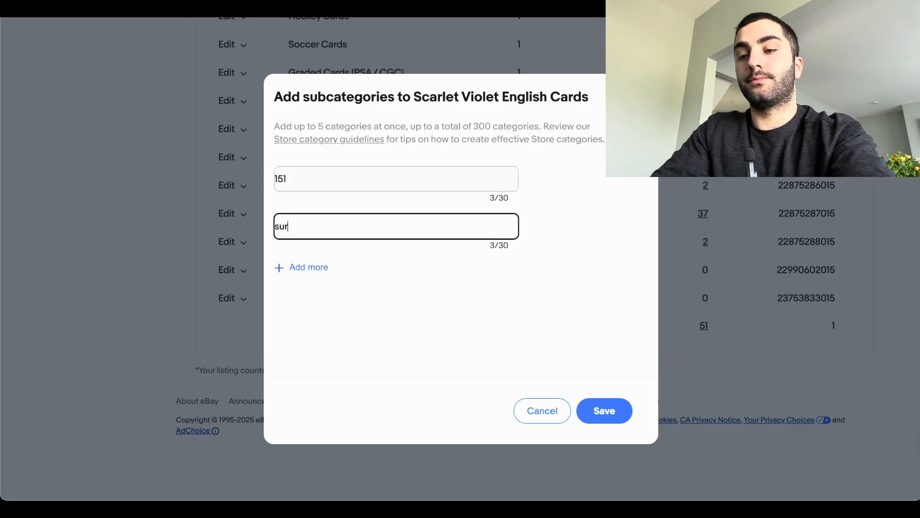
{"action": "type", "text": "ging sparks"}
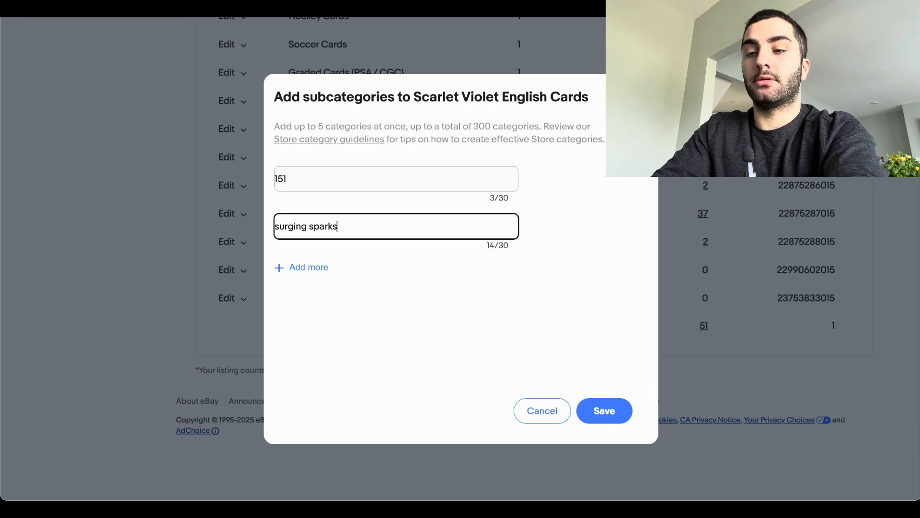
{"action": "left_click", "coordinate": [604, 411]}
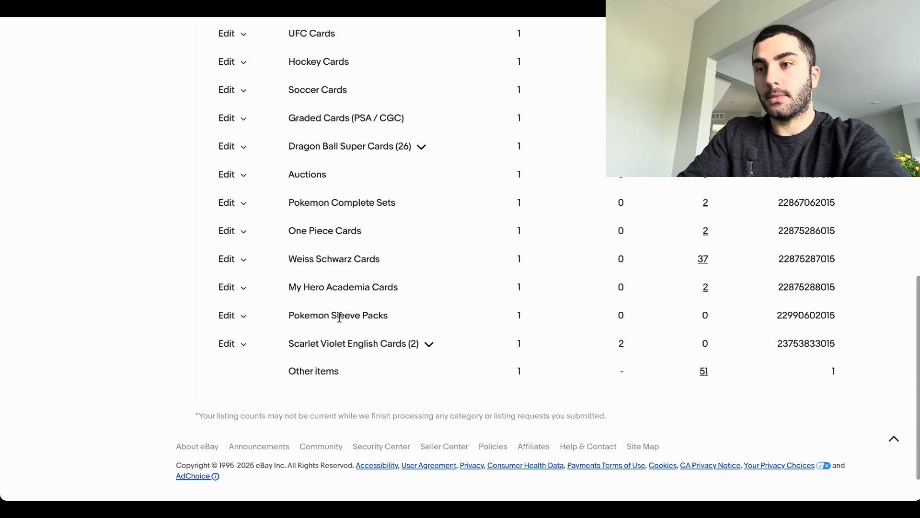
Step: Expand Scarlet Violet English Cards to view its subcategories and check the edit options for 151
{"action": "left_click", "coordinate": [429, 343]}
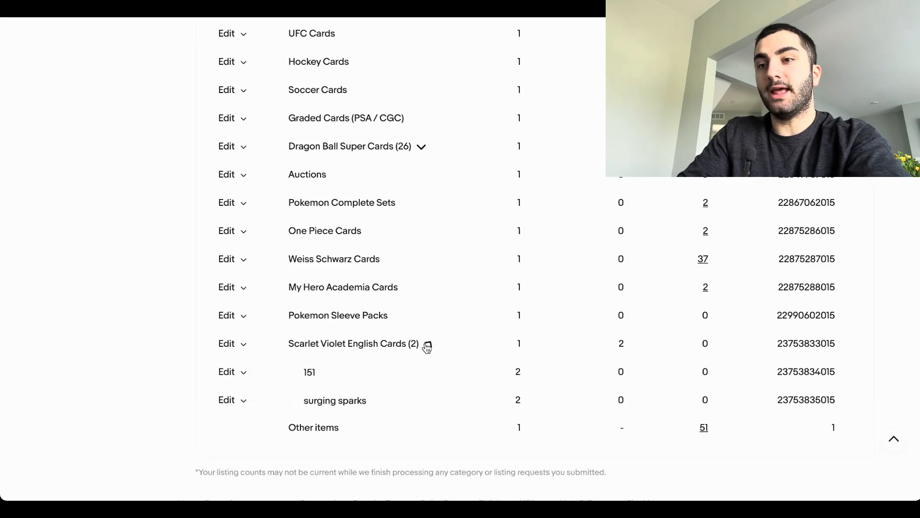
{"action": "left_click", "coordinate": [244, 372]}
{"action": "left_click", "coordinate": [527, 309]}
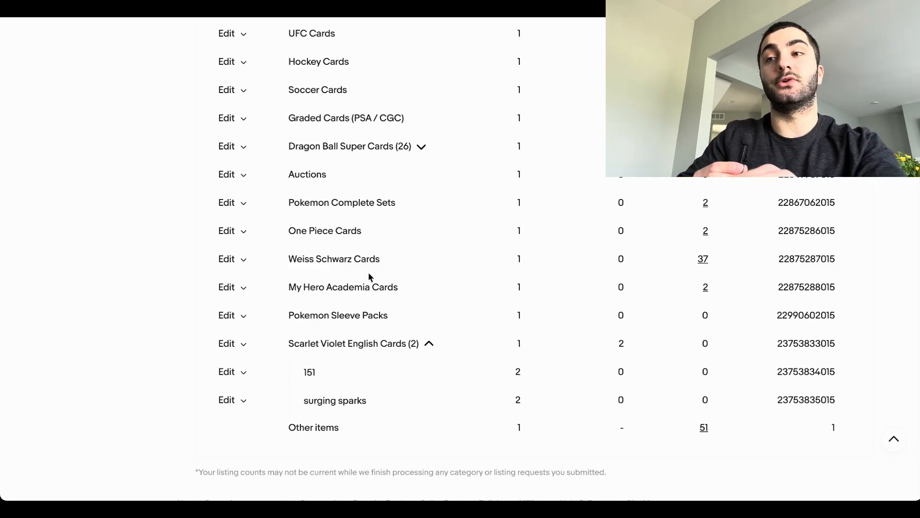
Step: Run the recent search blastoise 9 merlin sticker and open the $4.00 Series 1 Blastoise sticker listing
{"action": "scroll", "coordinate": [369, 273], "scroll_direction": "up", "scroll_amount": 20}
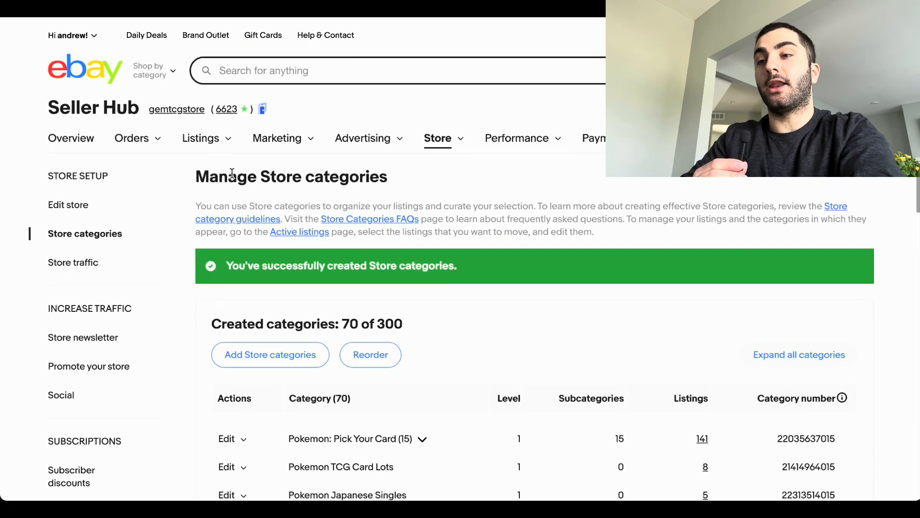
{"action": "mouse_move", "coordinate": [219, 136]}
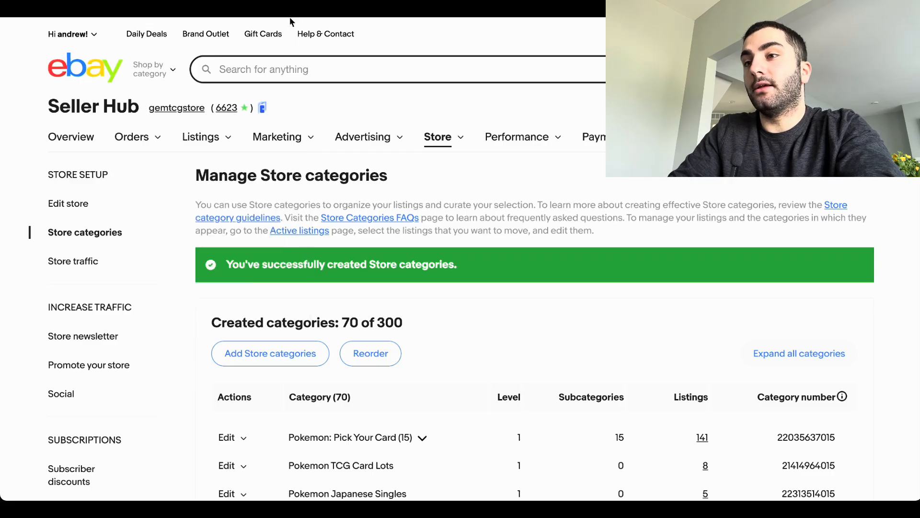
{"action": "left_click", "coordinate": [268, 73]}
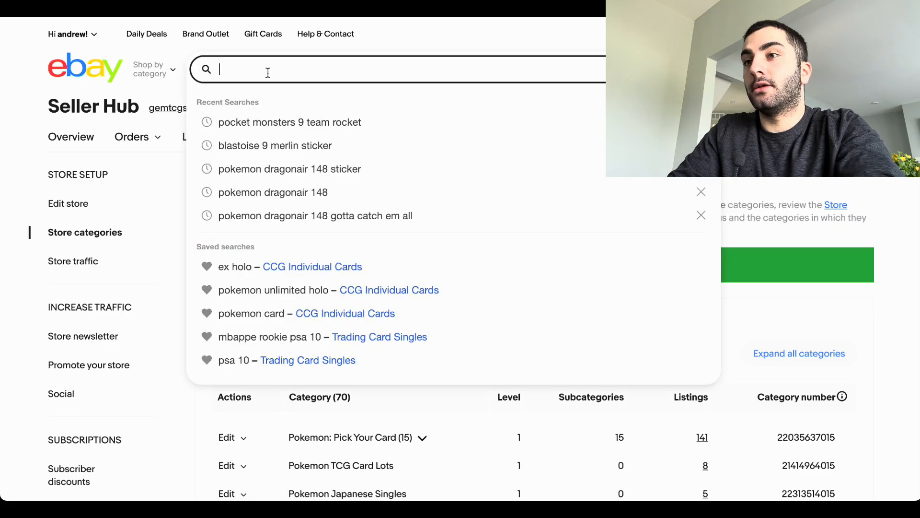
{"action": "left_click", "coordinate": [277, 145]}
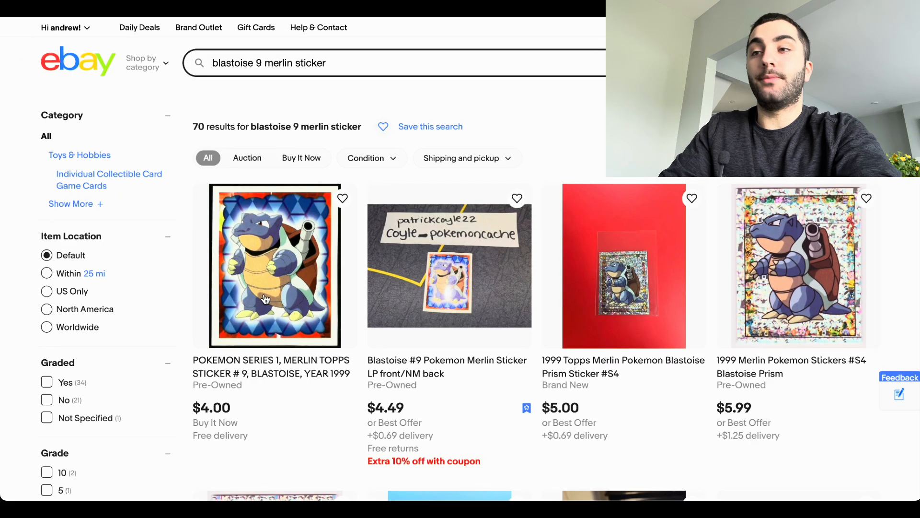
{"action": "left_click", "coordinate": [291, 279]}
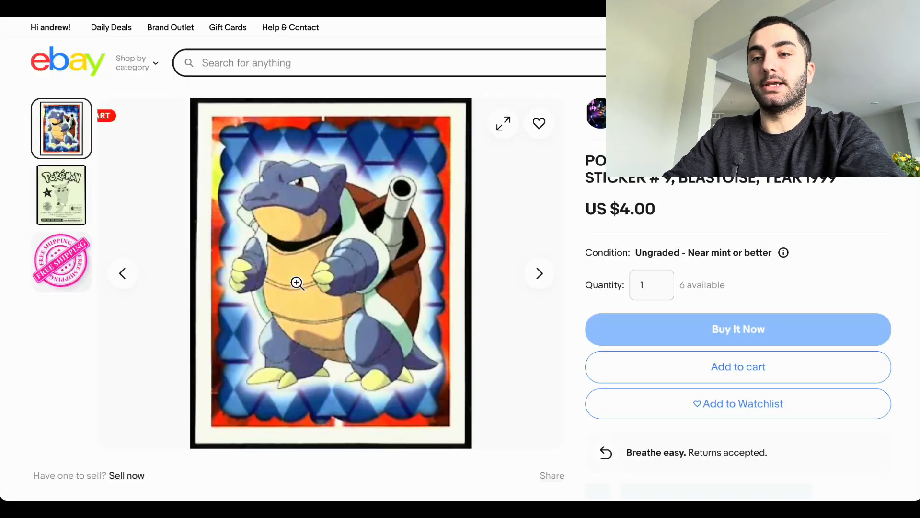
Step: Start a listing of your own based on this sticker and find its store category setting
{"action": "scroll", "coordinate": [300, 369], "scroll_direction": "down", "scroll_amount": 1}
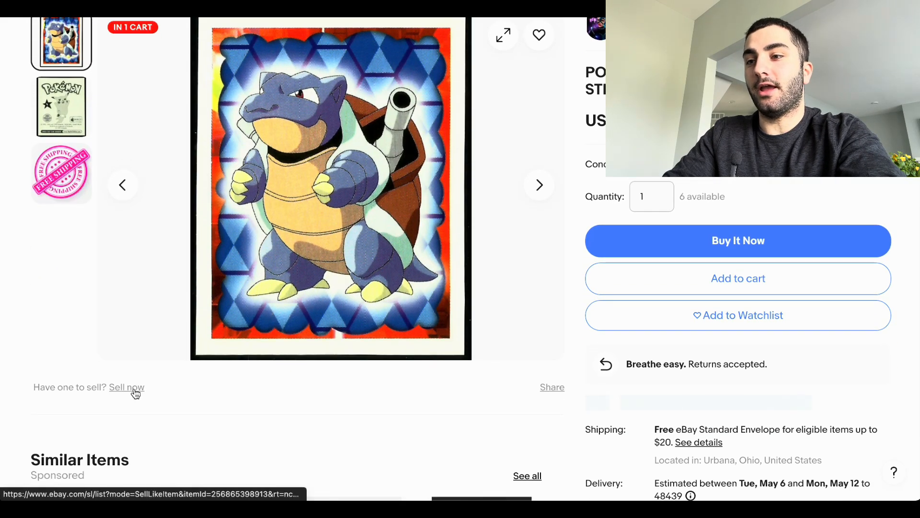
{"action": "left_click", "coordinate": [117, 387]}
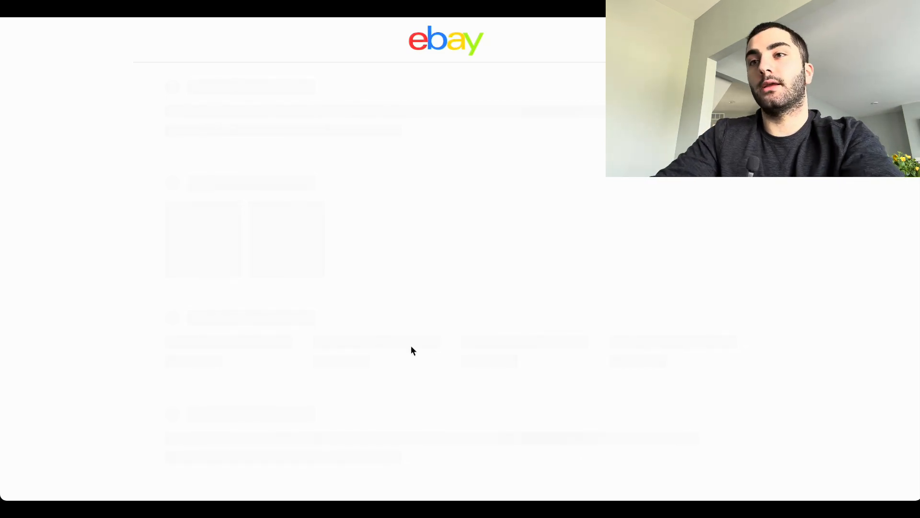
{"action": "scroll", "coordinate": [410, 349], "scroll_direction": "down", "scroll_amount": 10}
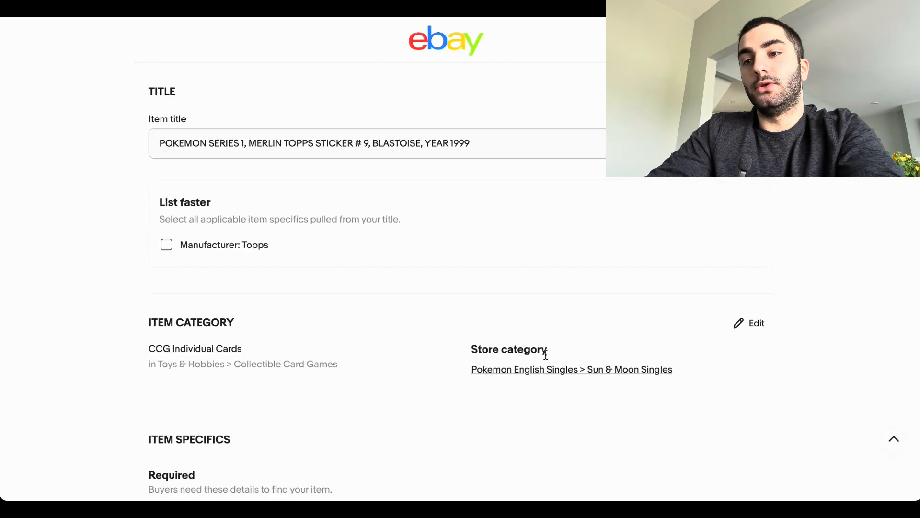
{"action": "left_click_drag", "start_coordinate": [468, 349], "coordinate": [568, 351]}
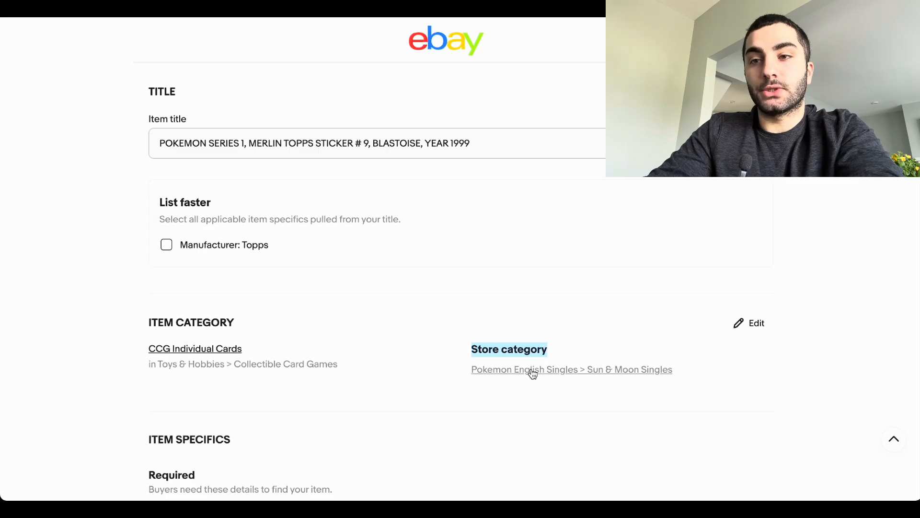
Step: Set the new listing's store category to Scarlet Violet English Cards > 151
{"action": "left_click", "coordinate": [579, 376]}
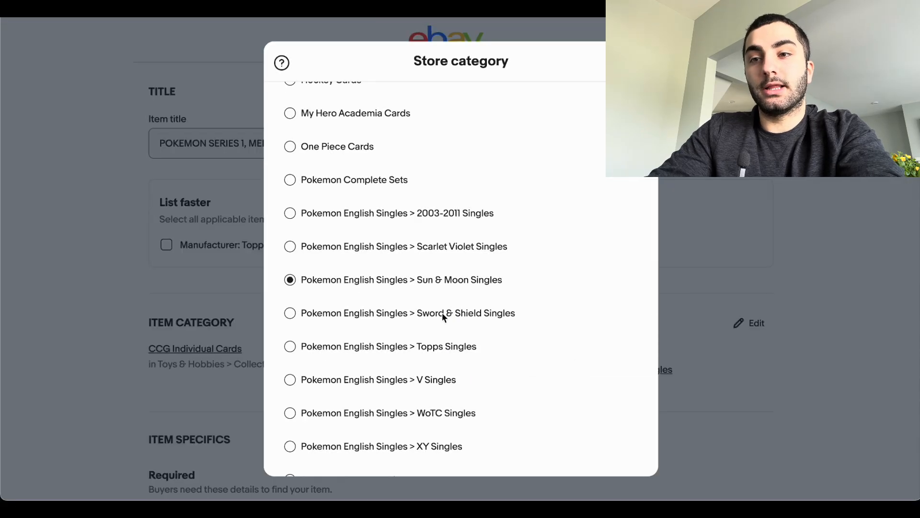
{"action": "scroll", "coordinate": [442, 316], "scroll_direction": "down", "scroll_amount": 4}
{"action": "scroll", "coordinate": [442, 312], "scroll_direction": "down", "scroll_amount": 5}
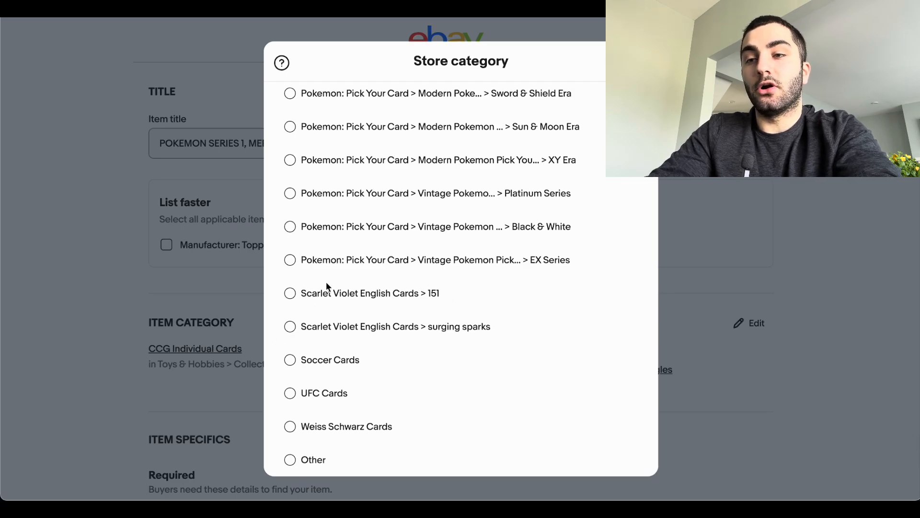
{"action": "left_click", "coordinate": [290, 293]}
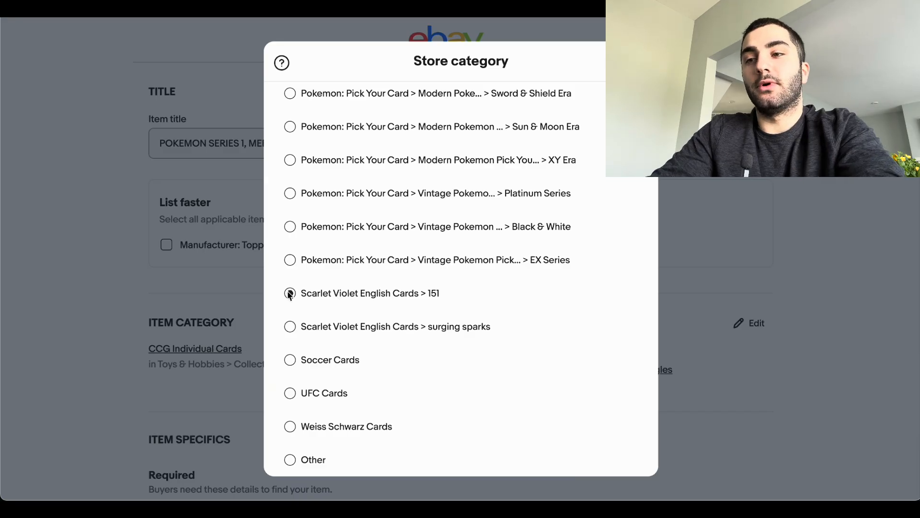
{"action": "left_click_drag", "start_coordinate": [466, 374], "coordinate": [636, 368]}
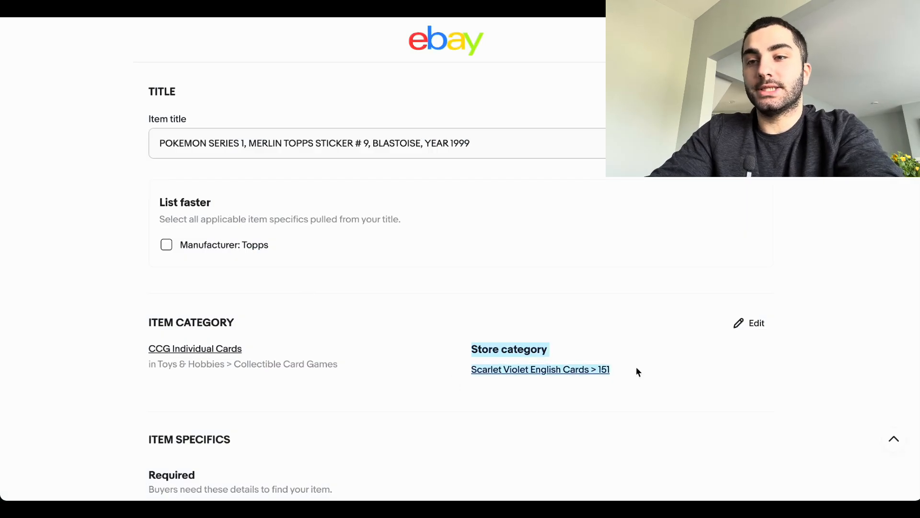
Step: Save the new Blastoise sticker listing for later instead of publishing it
{"action": "scroll", "coordinate": [573, 414], "scroll_direction": "down", "scroll_amount": 2}
{"action": "scroll", "coordinate": [575, 417], "scroll_direction": "down", "scroll_amount": 20}
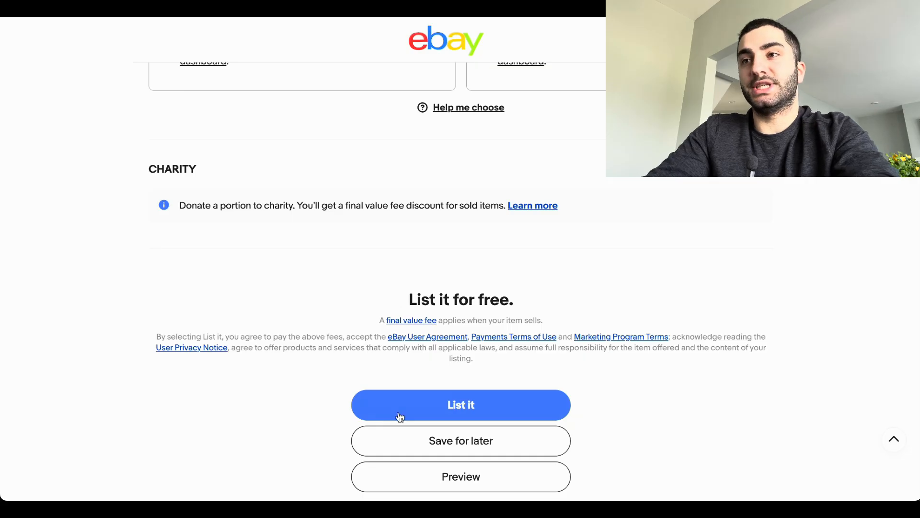
{"action": "left_click", "coordinate": [429, 445]}
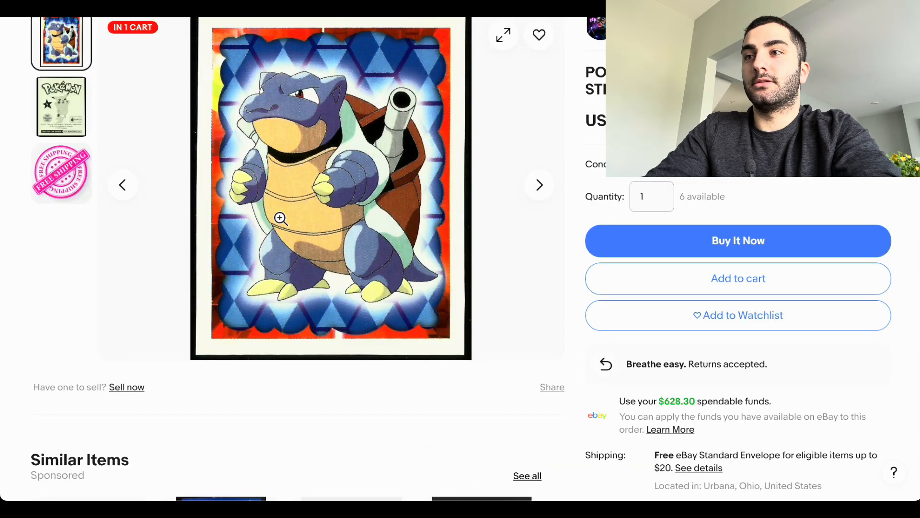
{"action": "scroll", "coordinate": [211, 82], "scroll_direction": "up", "scroll_amount": 3}
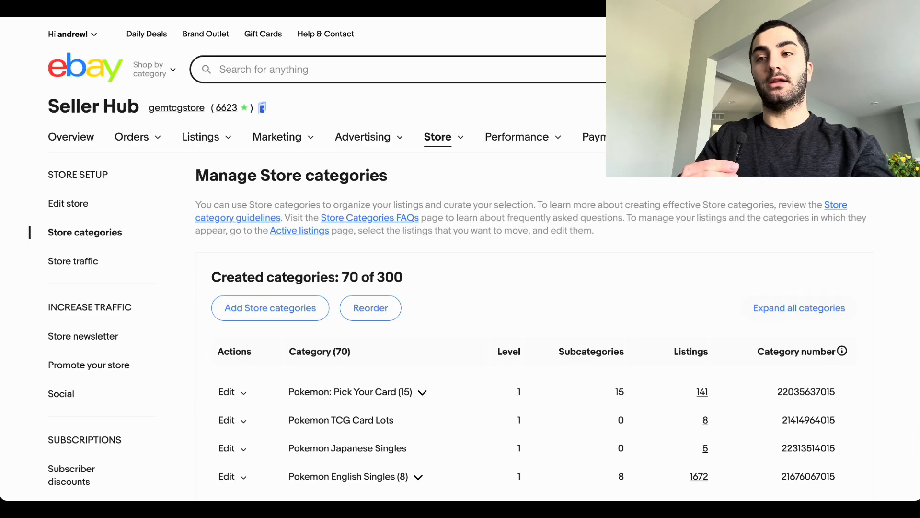
Step: Open the store's active listings and look through the listing table
{"action": "mouse_move", "coordinate": [156, 140]}
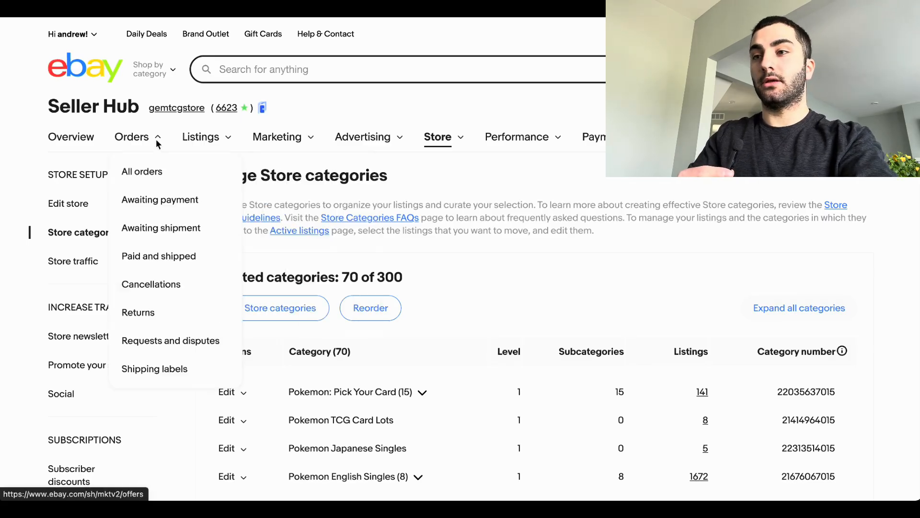
{"action": "mouse_move", "coordinate": [202, 150]}
{"action": "left_click", "coordinate": [208, 198]}
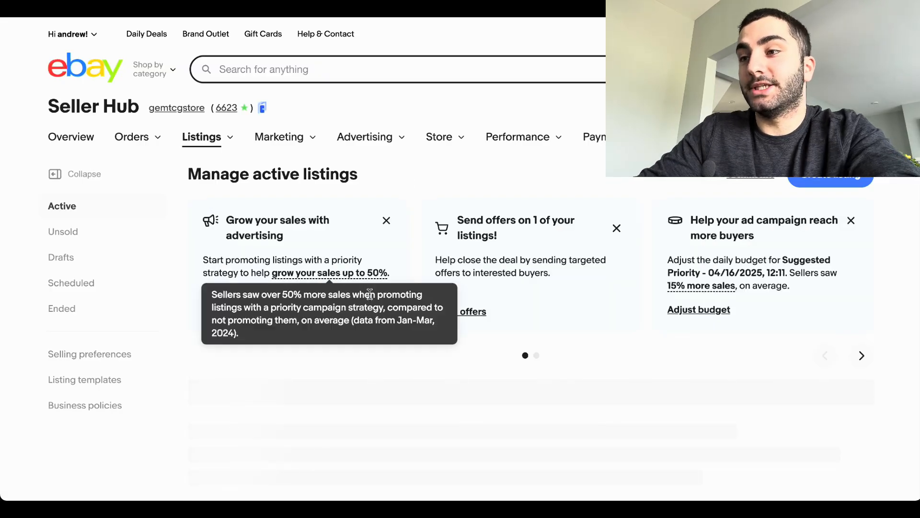
{"action": "scroll", "coordinate": [369, 297], "scroll_direction": "down", "scroll_amount": 5}
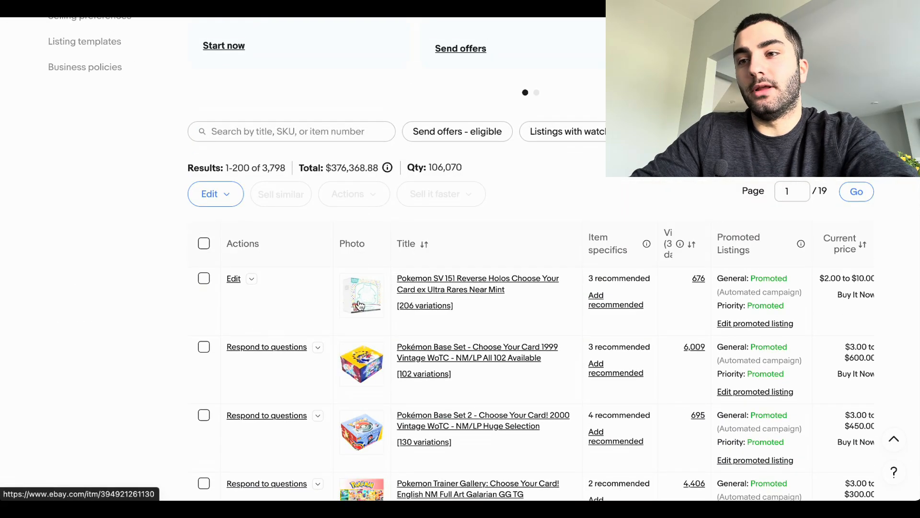
{"action": "scroll", "coordinate": [266, 333], "scroll_direction": "down", "scroll_amount": 15}
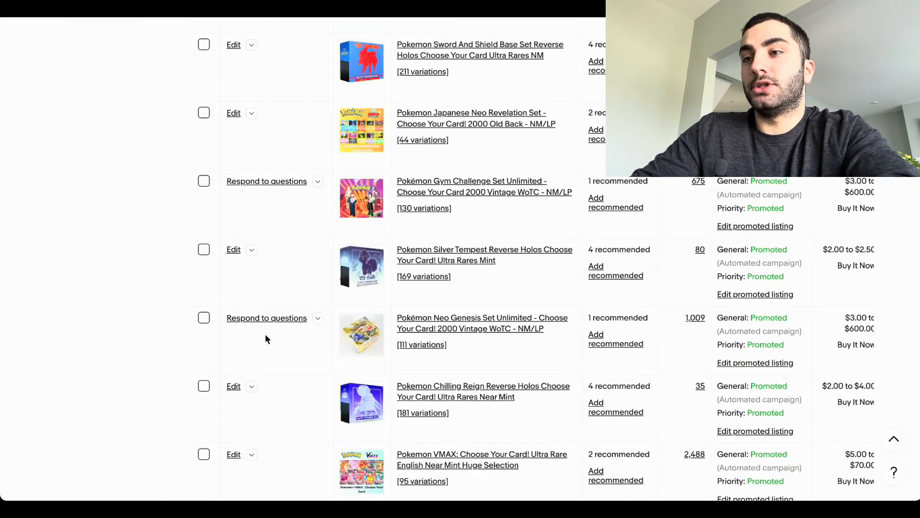
{"action": "scroll", "coordinate": [265, 333], "scroll_direction": "up", "scroll_amount": 15}
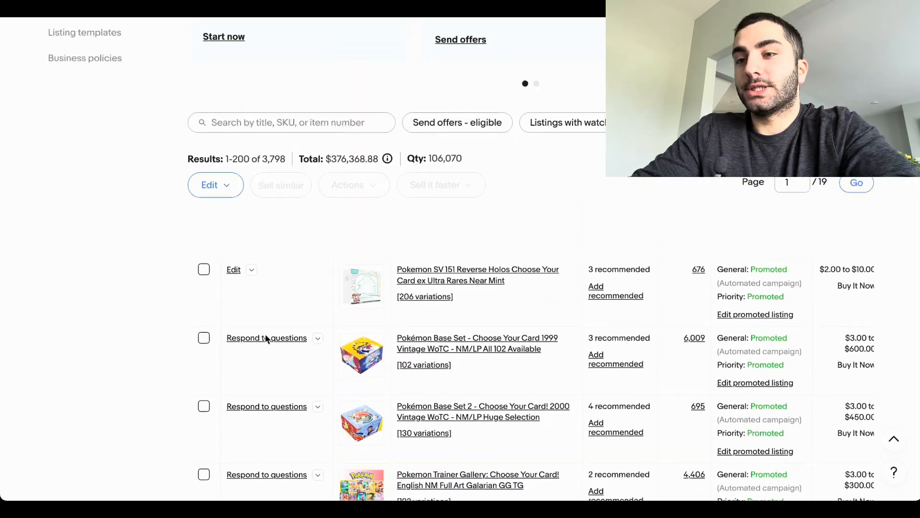
Step: Select the first five active listings, from Pokemon SV 151 Reverse Holos through Pokemon SWSH Full Arts
{"action": "left_click", "coordinate": [204, 207]}
{"action": "left_click", "coordinate": [204, 277]}
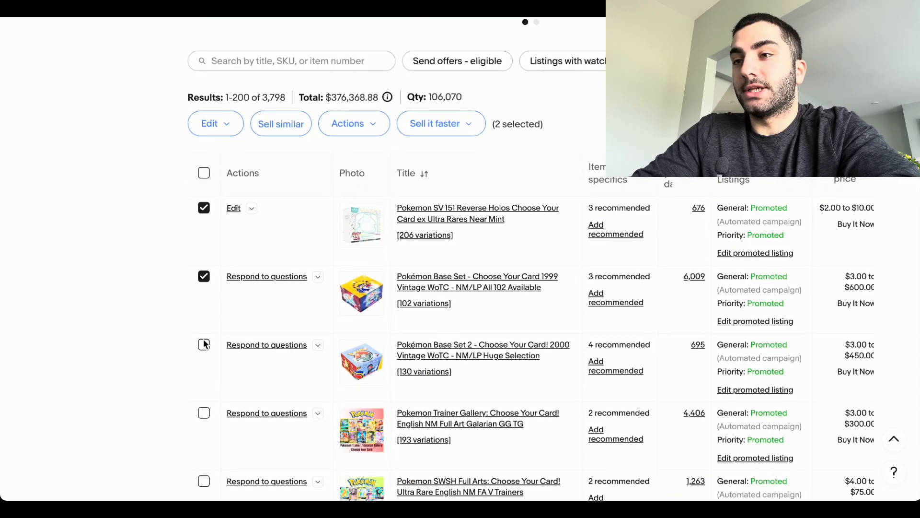
{"action": "left_click", "coordinate": [204, 344]}
{"action": "left_click", "coordinate": [203, 413]}
{"action": "scroll", "coordinate": [205, 412], "scroll_direction": "down", "scroll_amount": 1}
{"action": "left_click", "coordinate": [204, 425]}
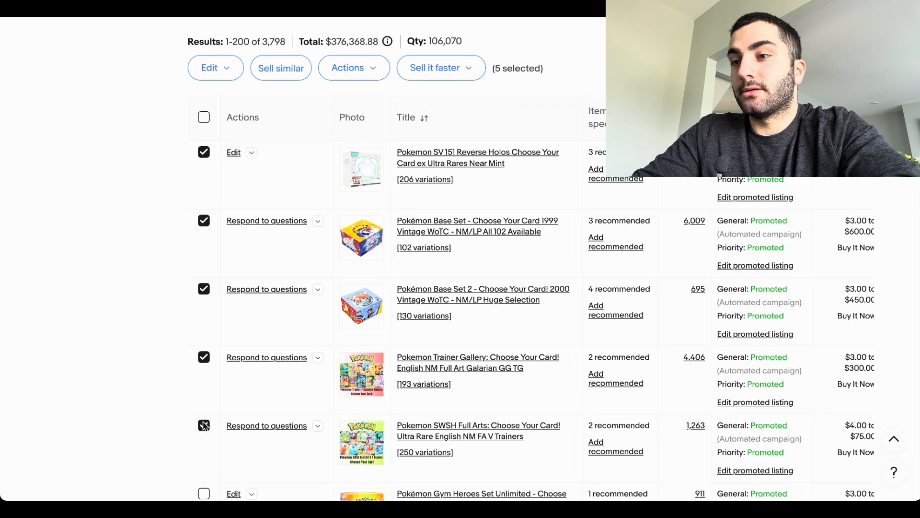
Step: Open the selected listings for bulk revision and dismiss the processing notice
{"action": "scroll", "coordinate": [204, 422], "scroll_direction": "up", "scroll_amount": 1}
{"action": "left_click", "coordinate": [224, 141]}
{"action": "left_click", "coordinate": [229, 162]}
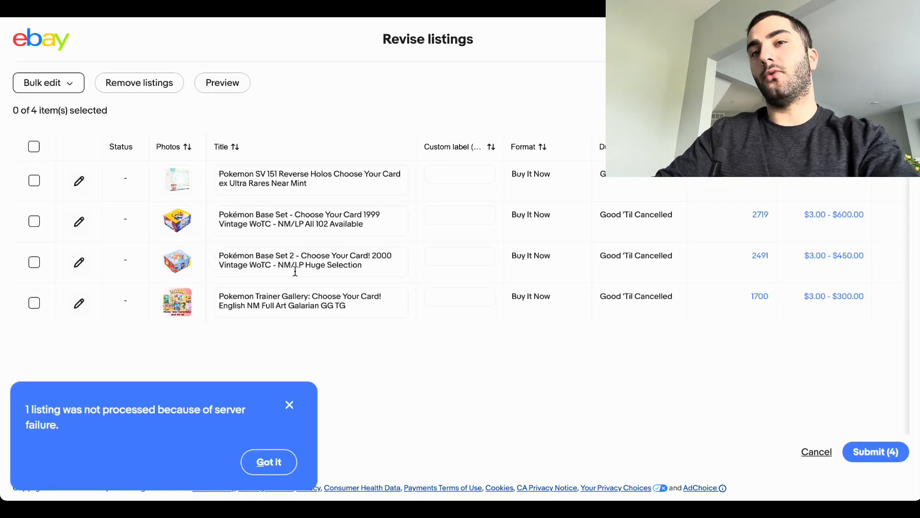
{"action": "left_click", "coordinate": [268, 462]}
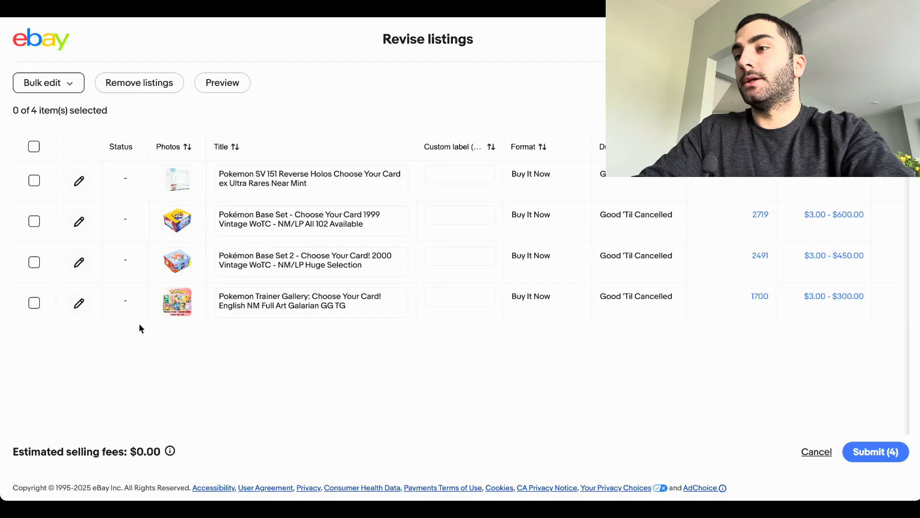
Step: Select all four listings under revision and open bulk editing of their category
{"action": "left_click", "coordinate": [34, 146]}
{"action": "left_click", "coordinate": [57, 82]}
{"action": "scroll", "coordinate": [49, 294], "scroll_direction": "down", "scroll_amount": 1}
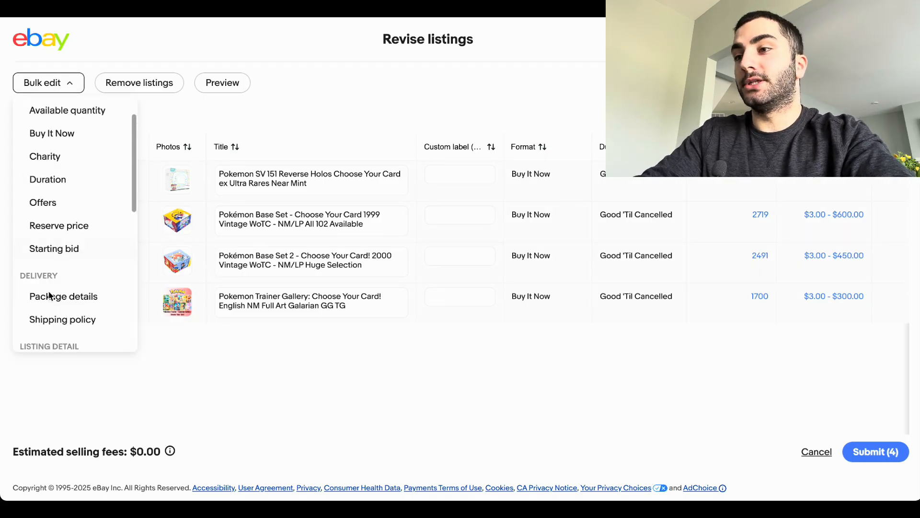
{"action": "scroll", "coordinate": [49, 294], "scroll_direction": "down", "scroll_amount": 4}
{"action": "scroll", "coordinate": [45, 239], "scroll_direction": "up", "scroll_amount": 3}
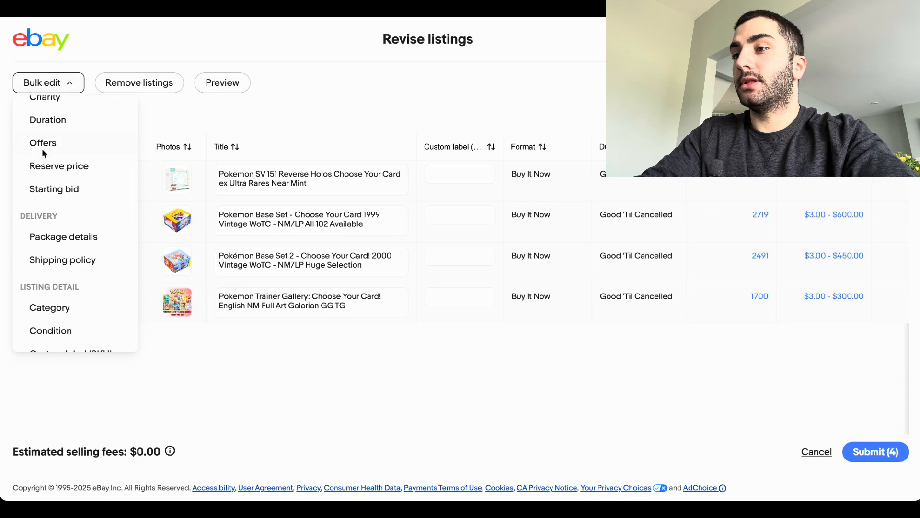
{"action": "scroll", "coordinate": [42, 154], "scroll_direction": "up", "scroll_amount": 2}
{"action": "scroll", "coordinate": [47, 303], "scroll_direction": "down", "scroll_amount": 4}
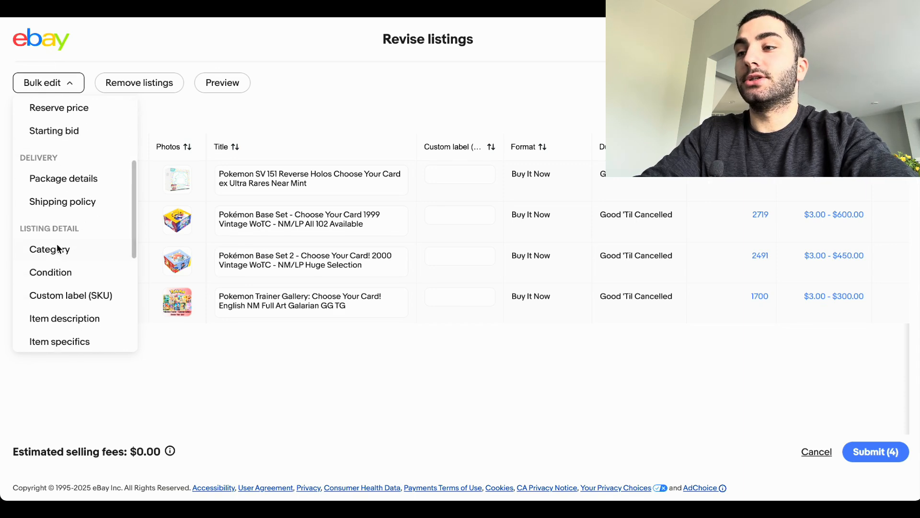
{"action": "left_click", "coordinate": [40, 251]}
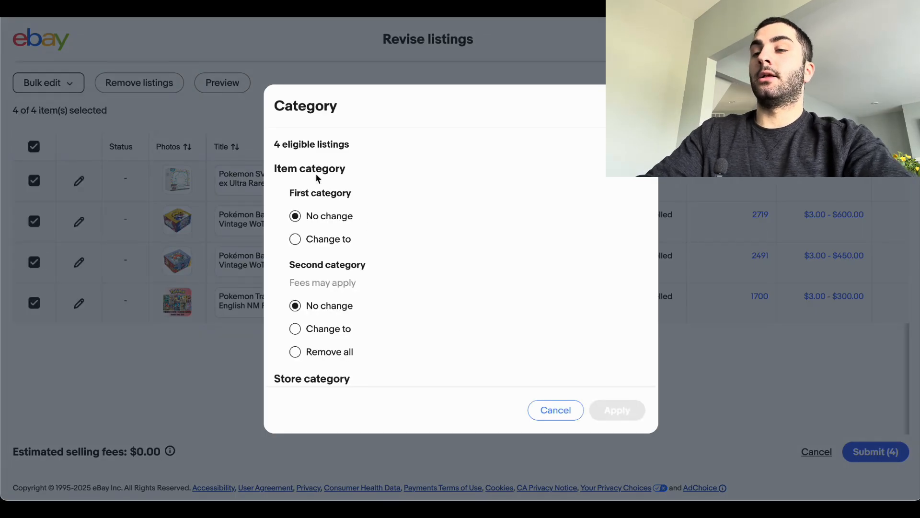
Step: Review the item category and store category options offered for the selected listings
{"action": "left_click_drag", "start_coordinate": [271, 144], "coordinate": [377, 360]}
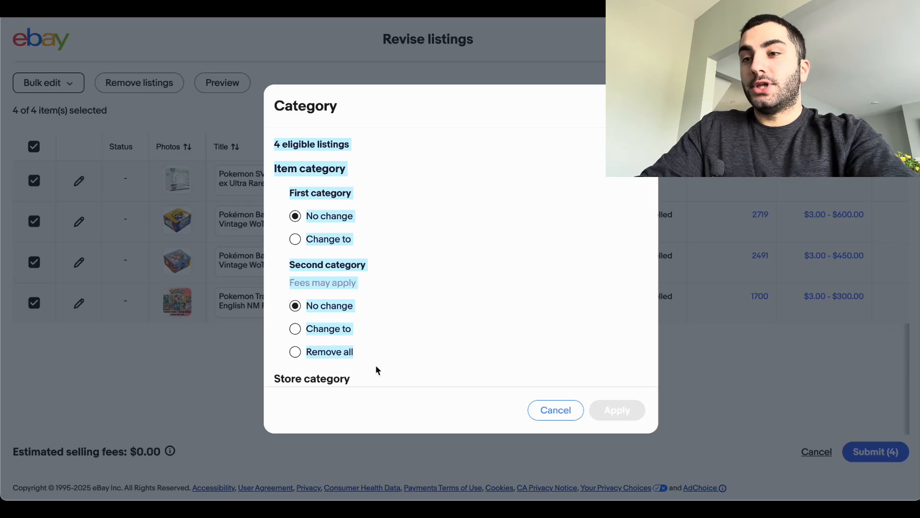
{"action": "left_click", "coordinate": [340, 163]}
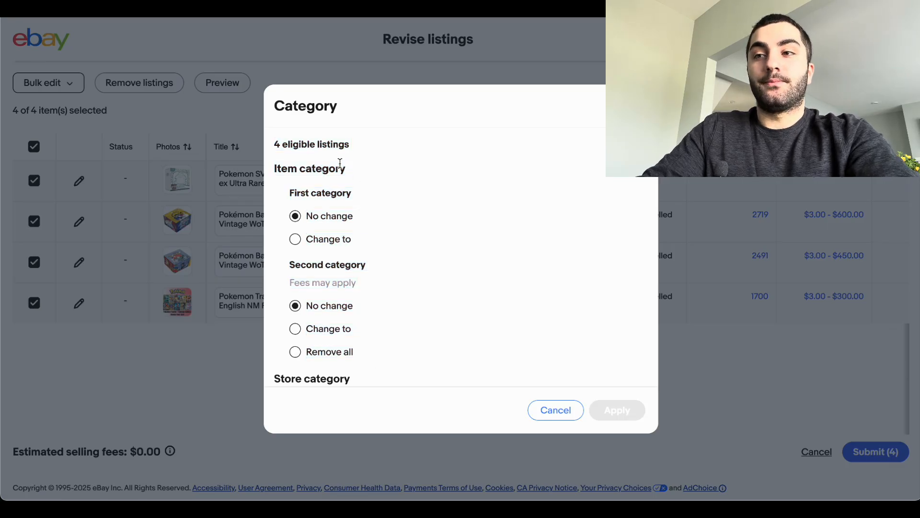
{"action": "scroll", "coordinate": [340, 164], "scroll_direction": "down", "scroll_amount": 2}
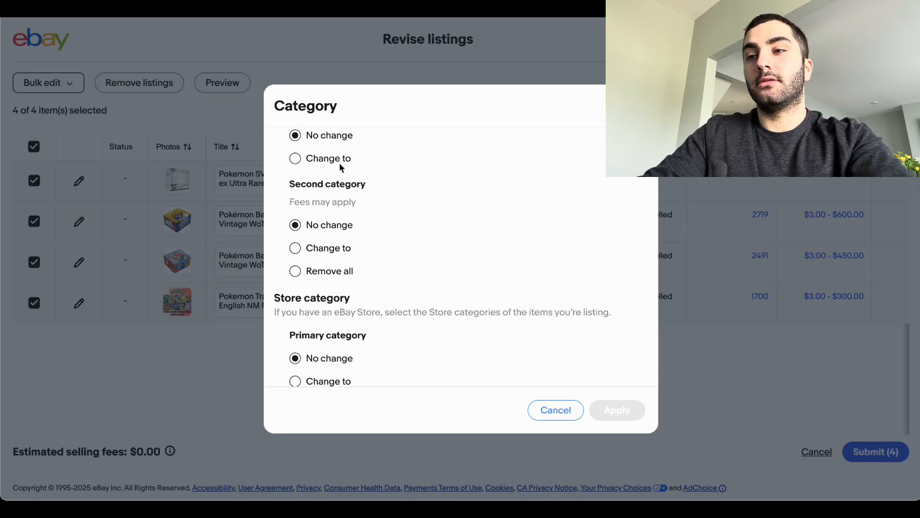
{"action": "scroll", "coordinate": [355, 256], "scroll_direction": "down", "scroll_amount": 2}
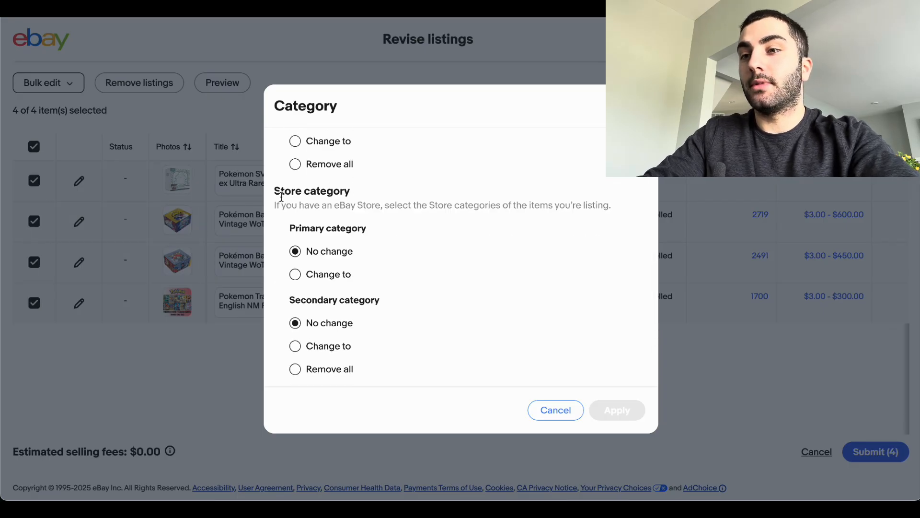
{"action": "left_click_drag", "start_coordinate": [281, 192], "coordinate": [341, 192]}
{"action": "scroll", "coordinate": [341, 192], "scroll_direction": "down", "scroll_amount": 1}
{"action": "left_click", "coordinate": [360, 222]}
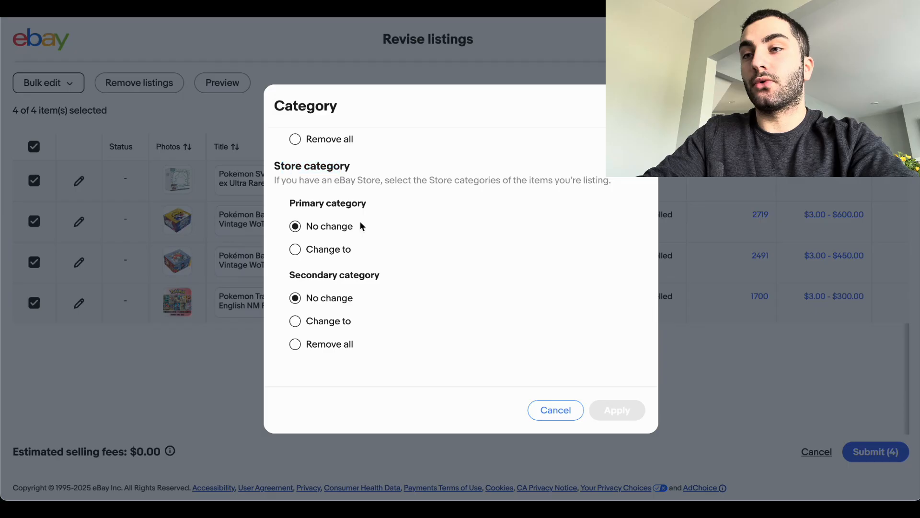
Step: Change the primary store category of the four listings to Scarlet Violet English Cards > 151
{"action": "left_click", "coordinate": [328, 249]}
{"action": "scroll", "coordinate": [328, 250], "scroll_direction": "down", "scroll_amount": 1}
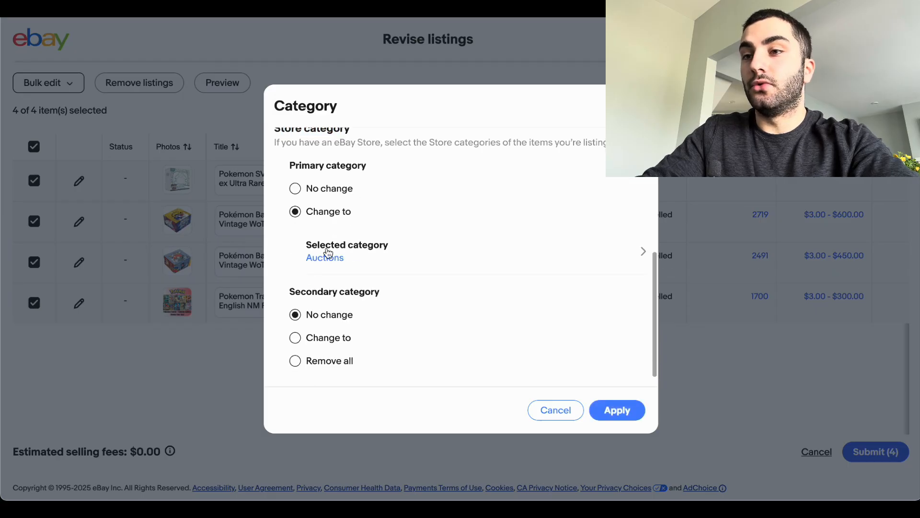
{"action": "left_click", "coordinate": [322, 258]}
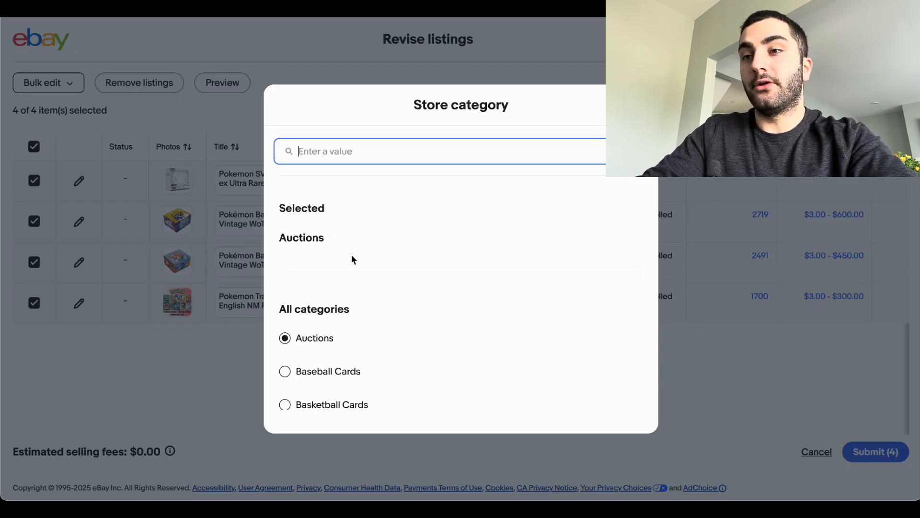
{"action": "scroll", "coordinate": [359, 303], "scroll_direction": "down", "scroll_amount": 10}
{"action": "scroll", "coordinate": [360, 308], "scroll_direction": "up", "scroll_amount": 10}
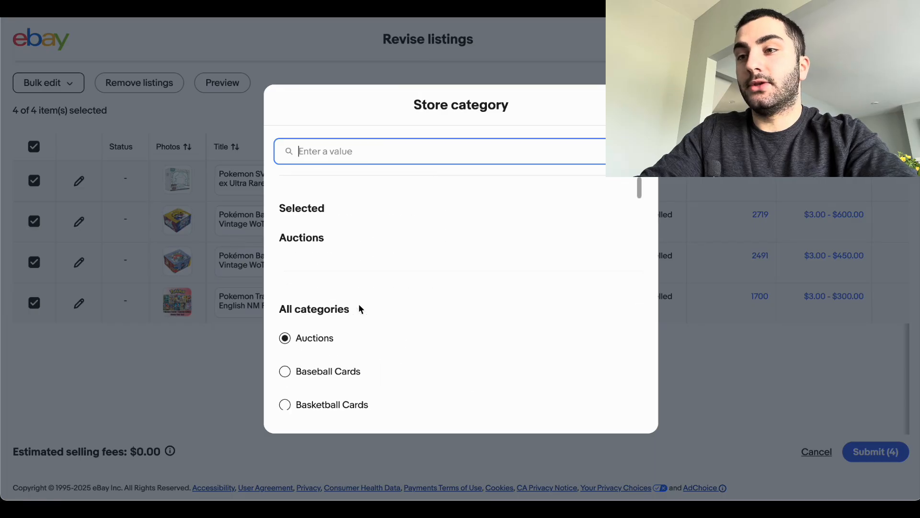
{"action": "type", "text": "scar"}
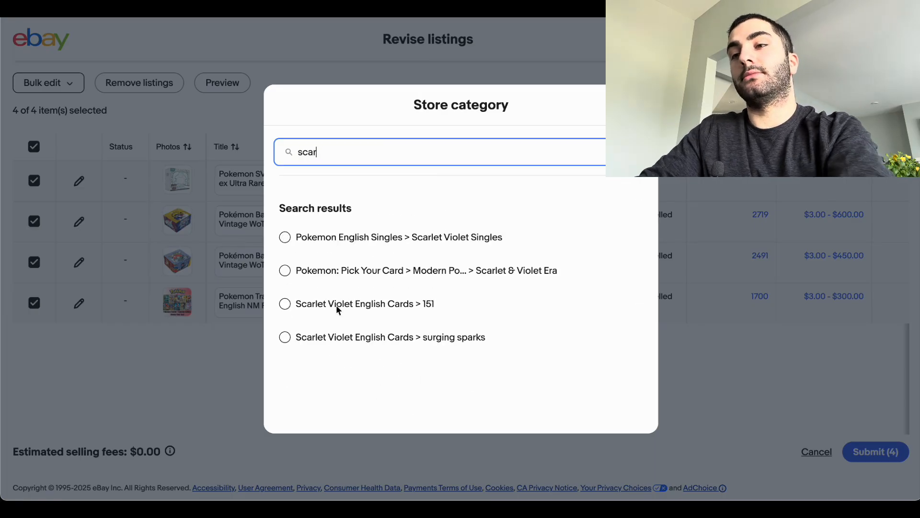
{"action": "left_click", "coordinate": [401, 305]}
{"action": "scroll", "coordinate": [460, 297], "scroll_direction": "down", "scroll_amount": 5}
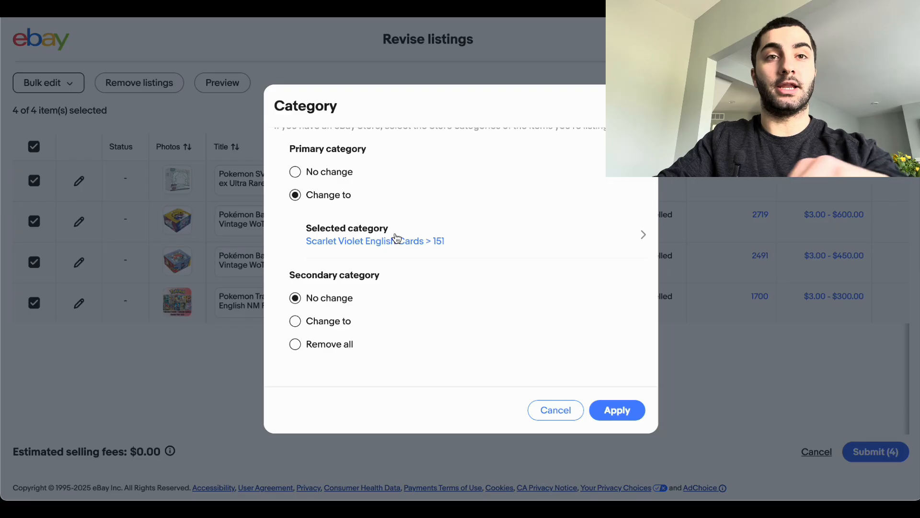
Step: Choose to change the secondary store category and look through the list for the 151 and Scarlet & Violet Era entries
{"action": "left_click", "coordinate": [295, 321]}
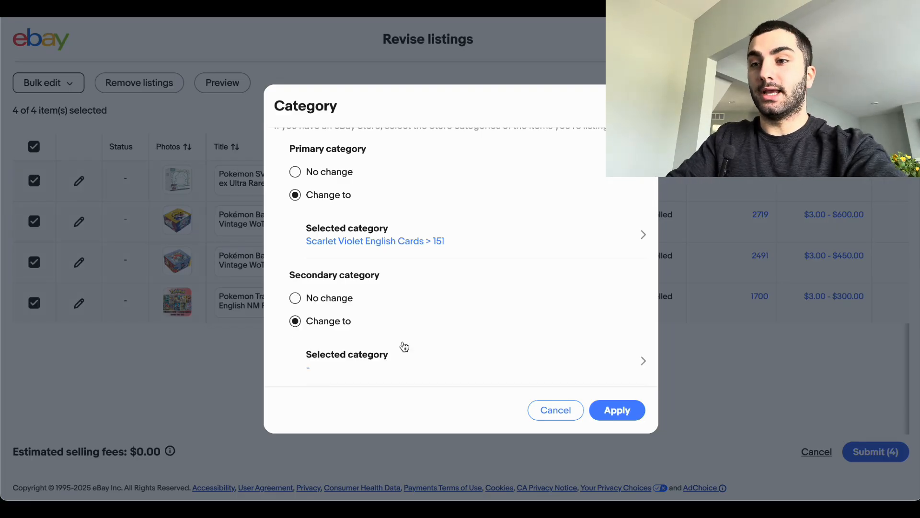
{"action": "scroll", "coordinate": [404, 346], "scroll_direction": "down", "scroll_amount": 1}
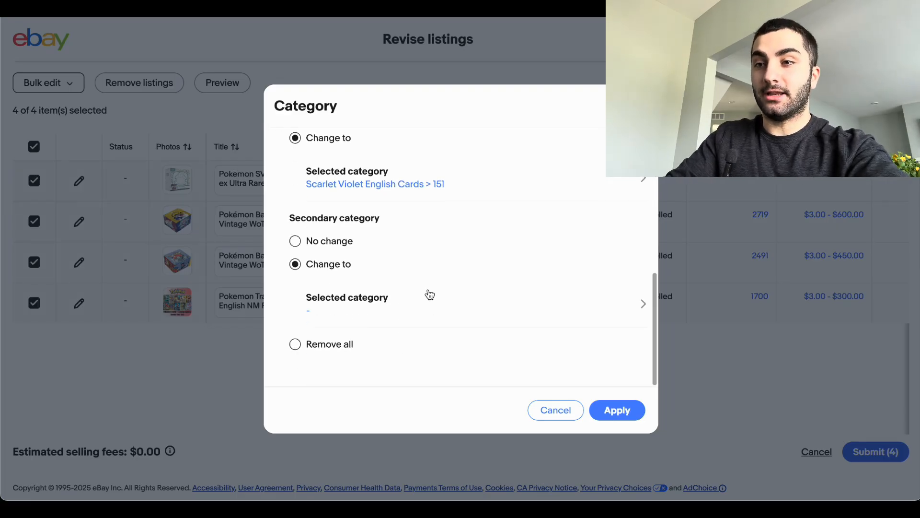
{"action": "left_click", "coordinate": [390, 318]}
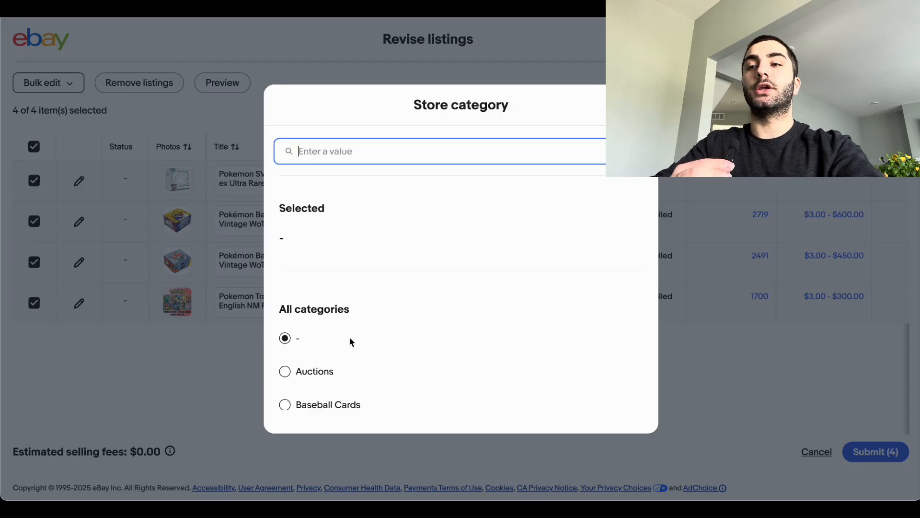
{"action": "scroll", "coordinate": [349, 336], "scroll_direction": "down", "scroll_amount": 15}
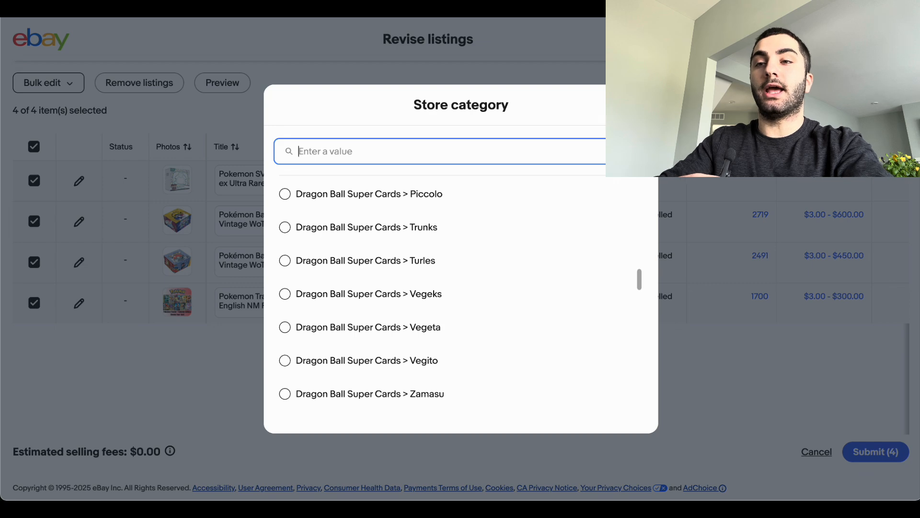
{"action": "scroll", "coordinate": [481, 277], "scroll_direction": "down", "scroll_amount": 10}
{"action": "scroll", "coordinate": [481, 280], "scroll_direction": "up", "scroll_amount": 3}
{"action": "scroll", "coordinate": [482, 279], "scroll_direction": "down", "scroll_amount": 2}
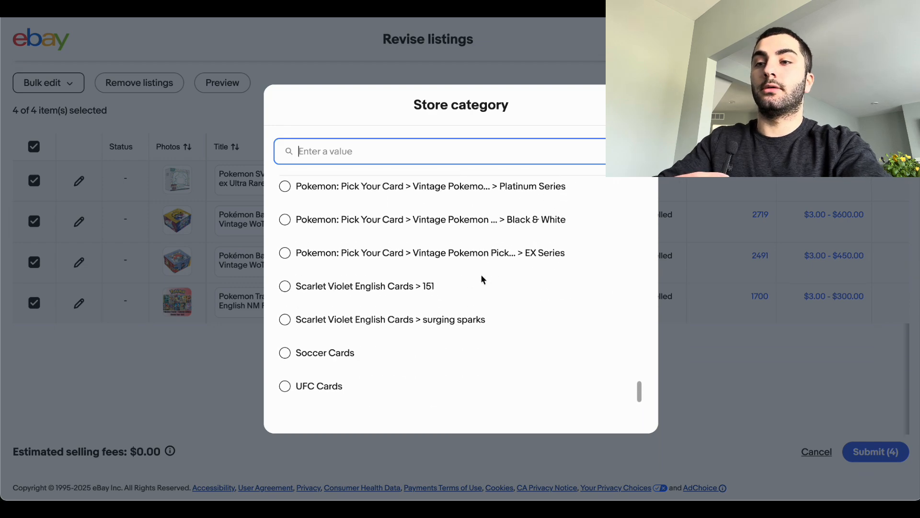
{"action": "left_click_drag", "start_coordinate": [409, 287], "coordinate": [467, 286]}
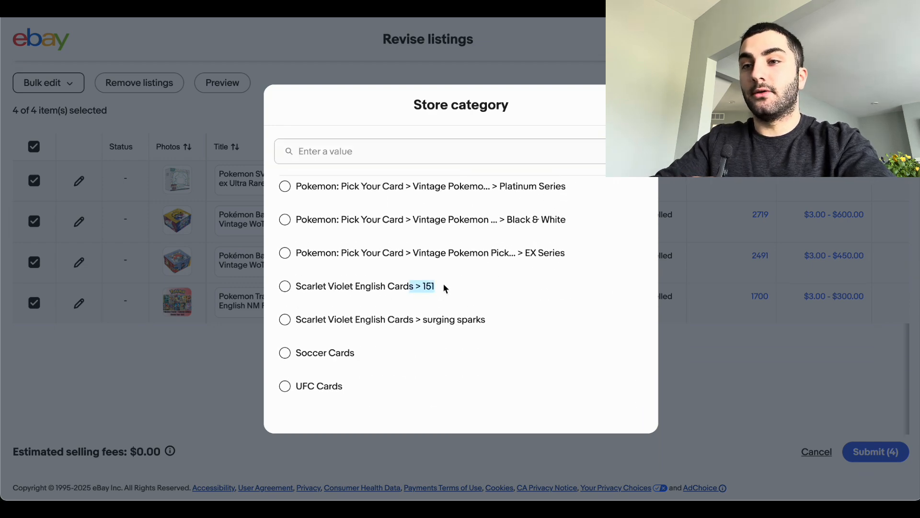
{"action": "scroll", "coordinate": [443, 282], "scroll_direction": "up", "scroll_amount": 2}
{"action": "scroll", "coordinate": [444, 287], "scroll_direction": "up", "scroll_amount": 5}
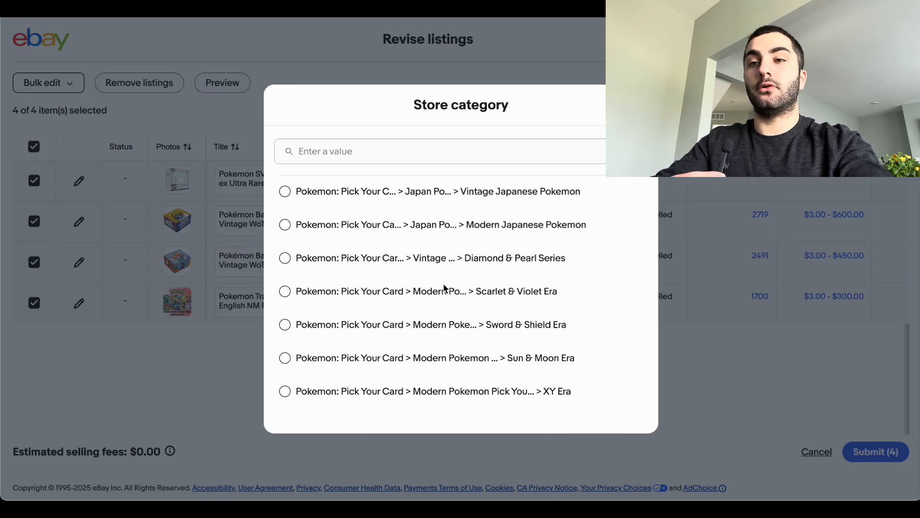
{"action": "left_click_drag", "start_coordinate": [362, 293], "coordinate": [554, 296]}
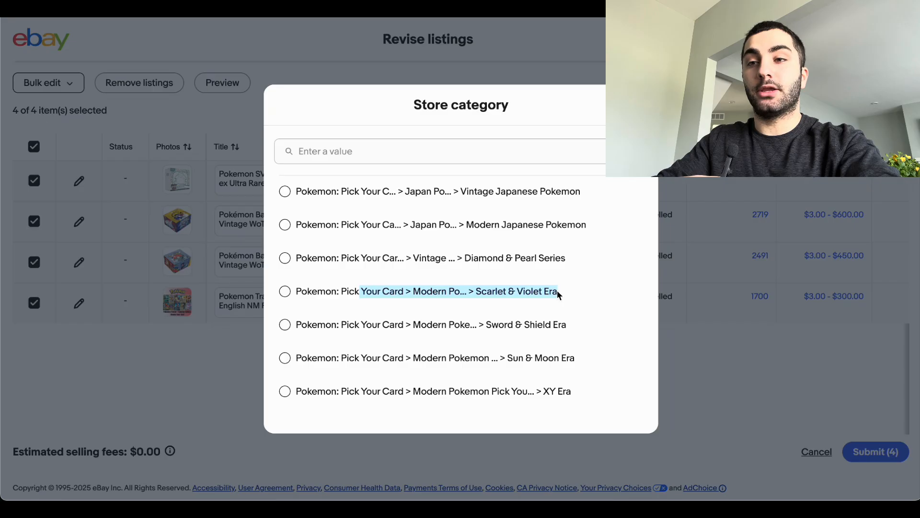
Step: Discard the category changes and cancel the bulk revision without submitting it
{"action": "left_click", "coordinate": [639, 105]}
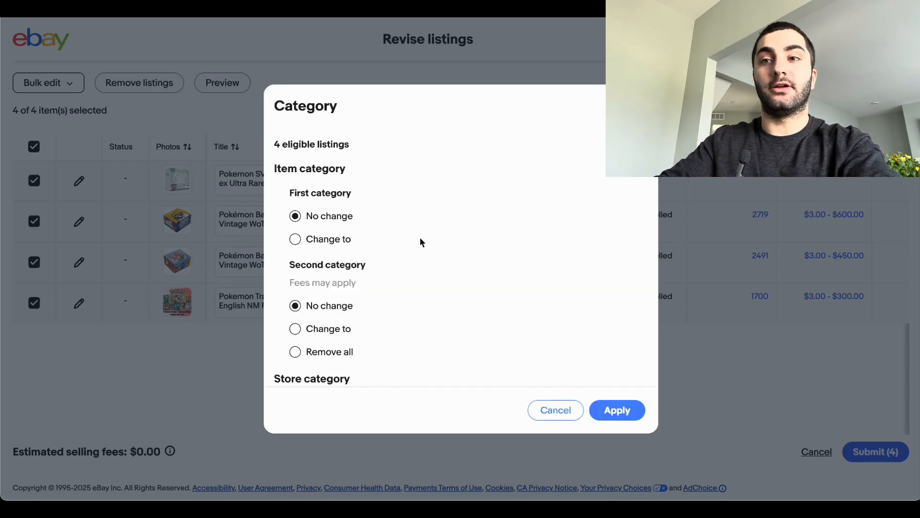
{"action": "left_click", "coordinate": [543, 411]}
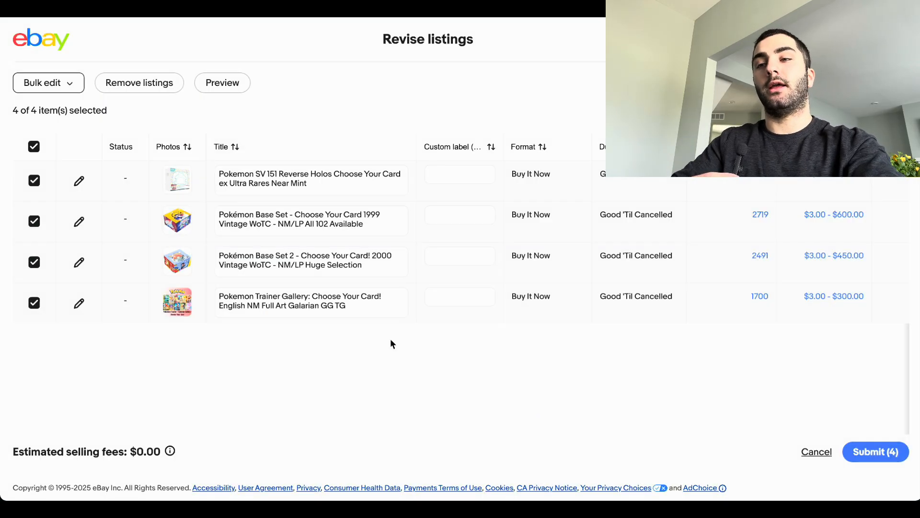
{"action": "left_click", "coordinate": [35, 146]}
{"action": "left_click_drag", "start_coordinate": [219, 174], "coordinate": [345, 188]}
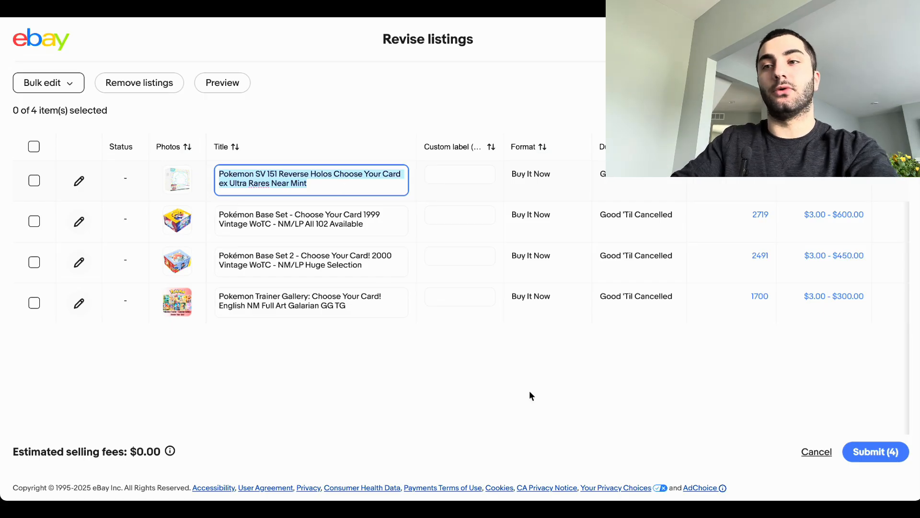
{"action": "left_click", "coordinate": [825, 451]}
{"action": "left_click", "coordinate": [623, 292]}
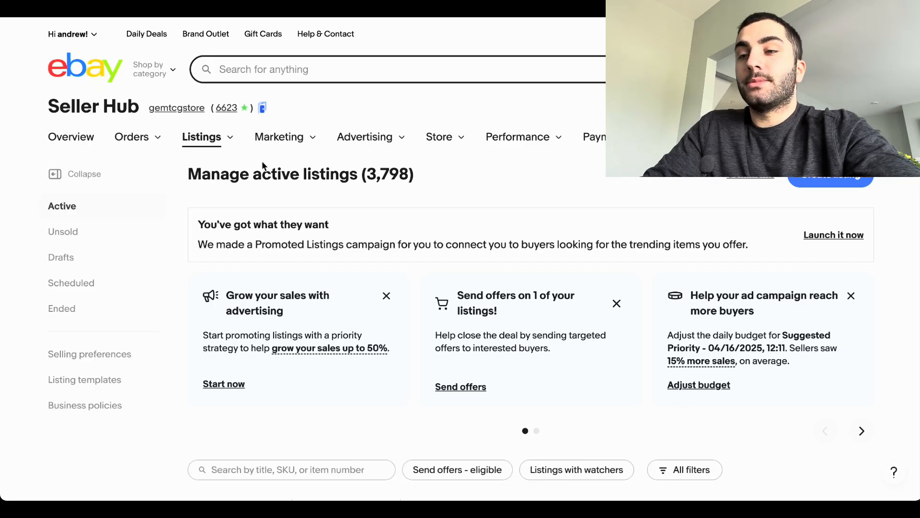
Step: Open the GemTCG storefront in a new tab from the active listings page
{"action": "scroll", "coordinate": [289, 206], "scroll_direction": "down", "scroll_amount": 5}
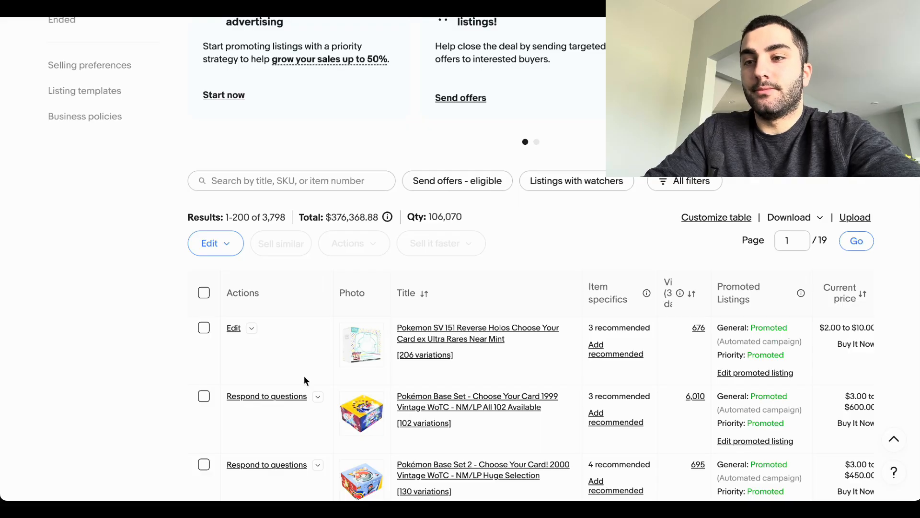
{"action": "scroll", "coordinate": [390, 349], "scroll_direction": "up", "scroll_amount": 4}
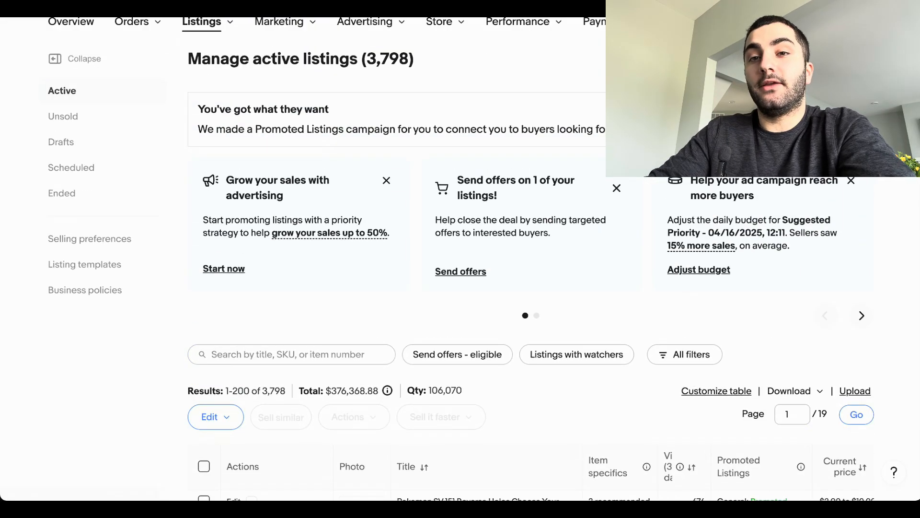
{"action": "scroll", "coordinate": [277, 282], "scroll_direction": "down", "scroll_amount": 5}
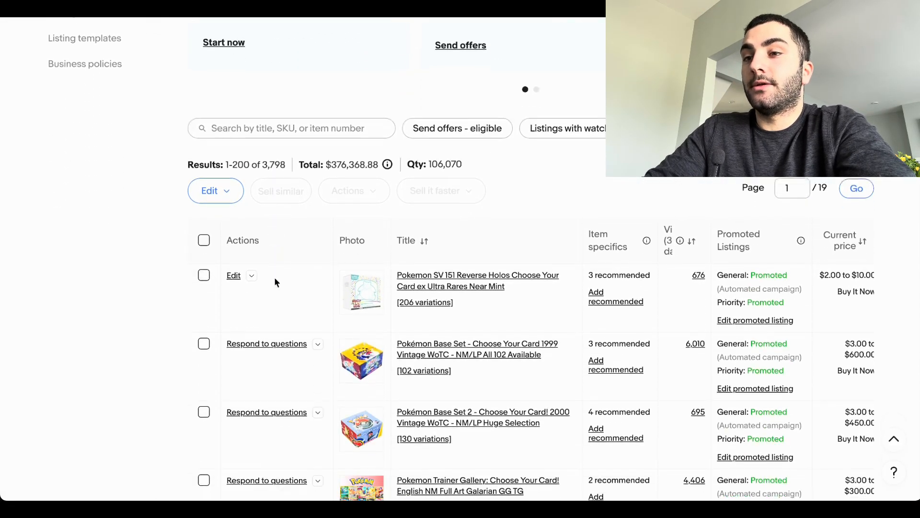
{"action": "scroll", "coordinate": [275, 282], "scroll_direction": "up", "scroll_amount": 1}
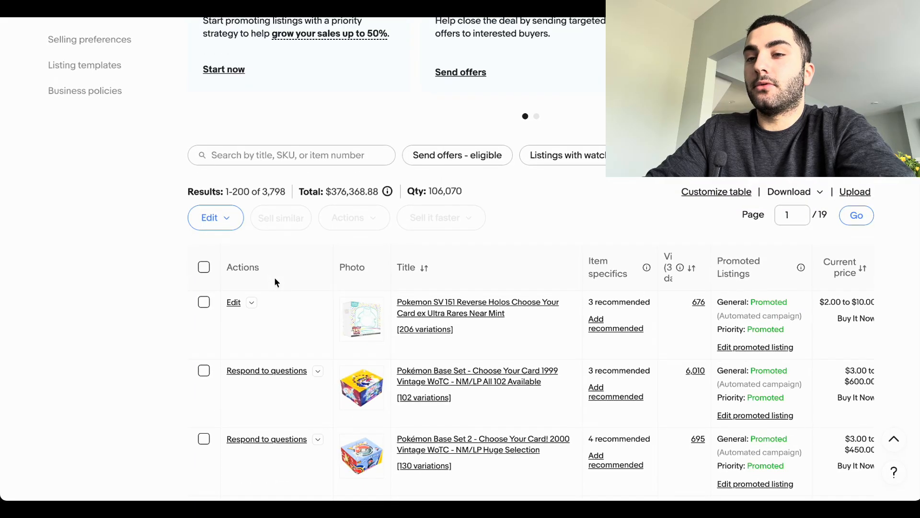
{"action": "scroll", "coordinate": [274, 277], "scroll_direction": "up", "scroll_amount": 7}
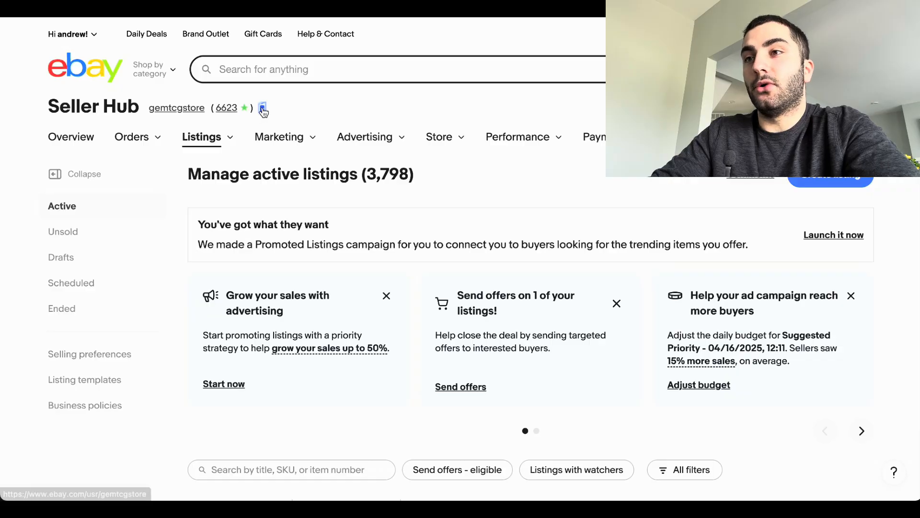
{"action": "right_click", "coordinate": [263, 108]}
{"action": "left_click", "coordinate": [276, 114]}
{"action": "key", "text": "ctrl+Tab"}
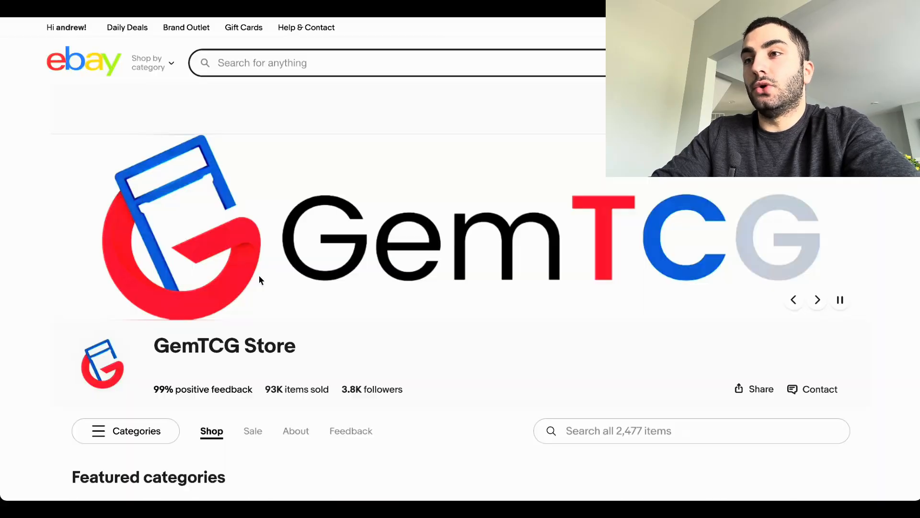
Step: Open the featured category Modern Pokemon Pick Your Card in the storefront and look through its listings
{"action": "scroll", "coordinate": [281, 330], "scroll_direction": "down", "scroll_amount": 10}
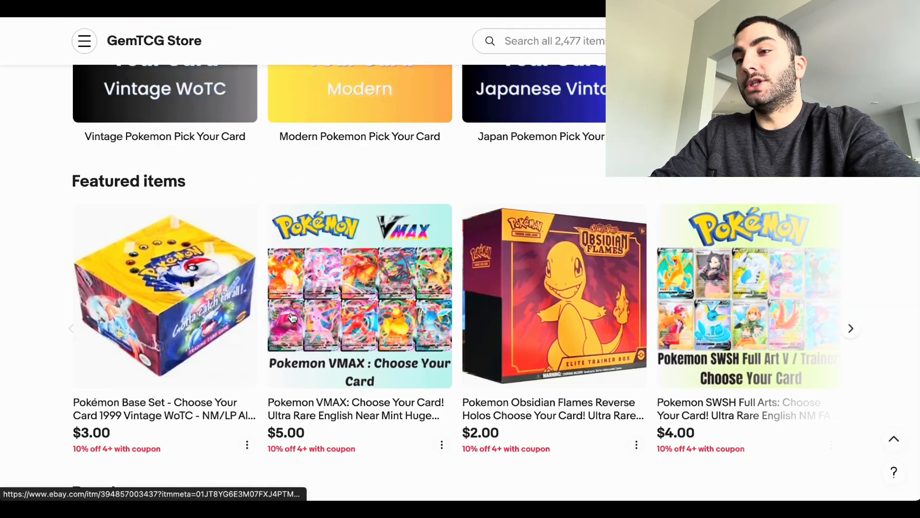
{"action": "scroll", "coordinate": [332, 157], "scroll_direction": "up", "scroll_amount": 4}
{"action": "left_click", "coordinate": [354, 240]}
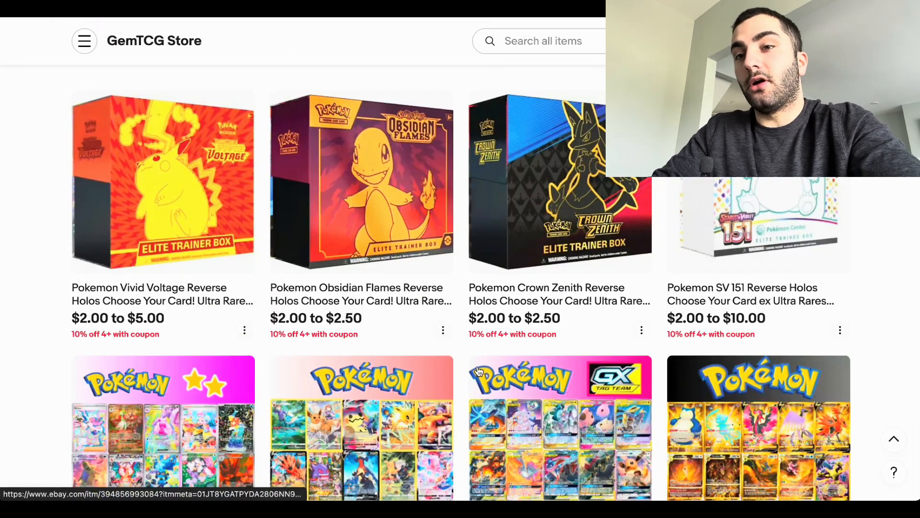
{"action": "scroll", "coordinate": [425, 325], "scroll_direction": "down", "scroll_amount": 15}
{"action": "scroll", "coordinate": [425, 325], "scroll_direction": "down", "scroll_amount": 5}
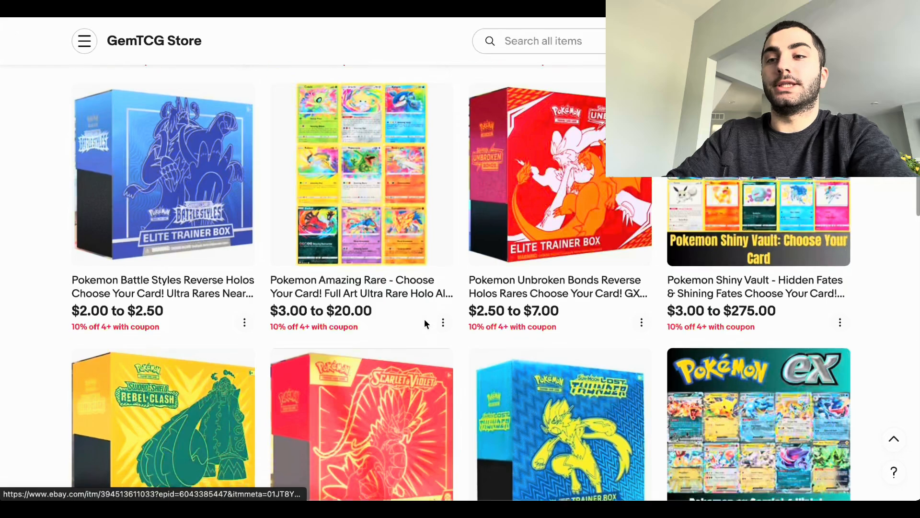
Step: Open the V Singles subcategory under Pokemon English Singles in the storefront
{"action": "scroll", "coordinate": [424, 321], "scroll_direction": "up", "scroll_amount": 3}
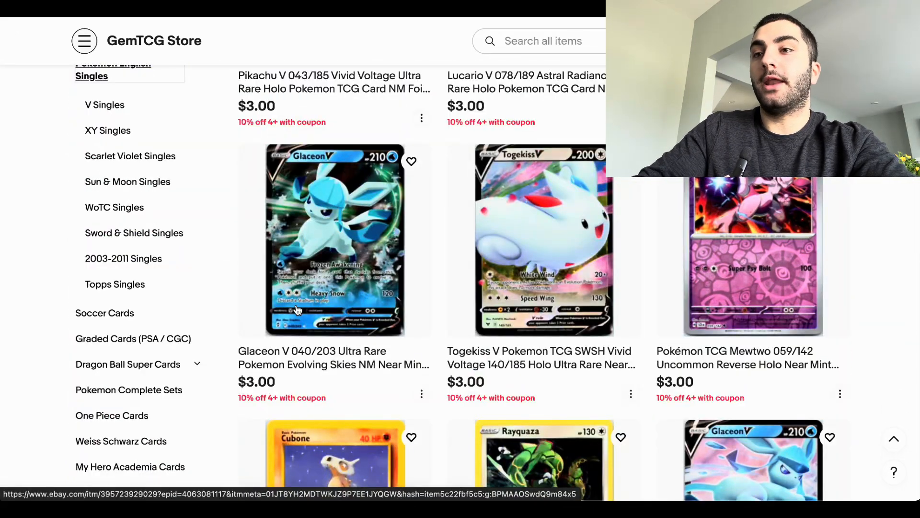
{"action": "scroll", "coordinate": [432, 236], "scroll_direction": "up", "scroll_amount": 5}
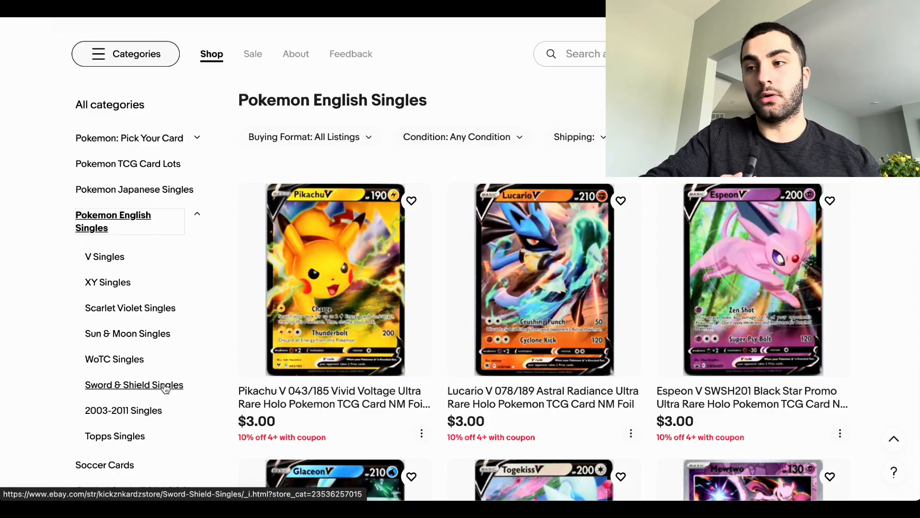
{"action": "left_click", "coordinate": [109, 259]}
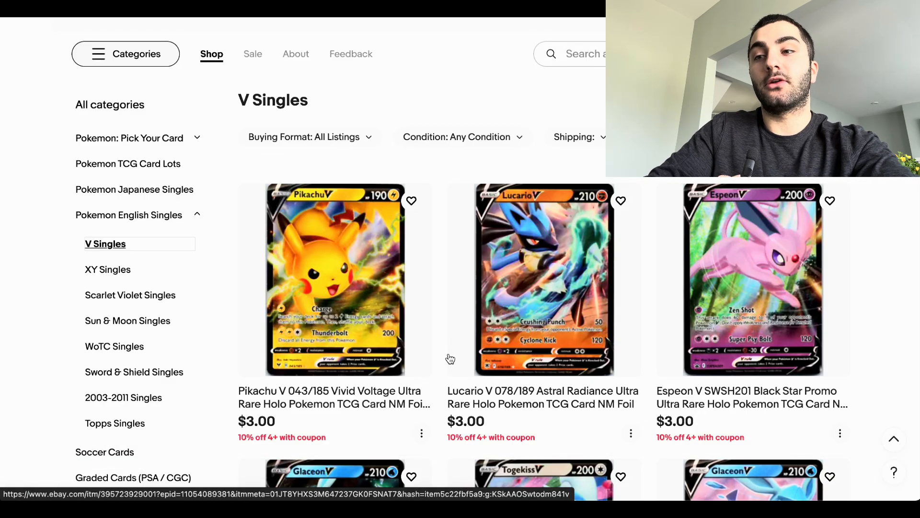
Step: Look through the V Singles listings down to the end of the first page
{"action": "scroll", "coordinate": [450, 358], "scroll_direction": "down", "scroll_amount": 3}
{"action": "scroll", "coordinate": [444, 351], "scroll_direction": "up", "scroll_amount": 5}
{"action": "scroll", "coordinate": [445, 350], "scroll_direction": "down", "scroll_amount": 4}
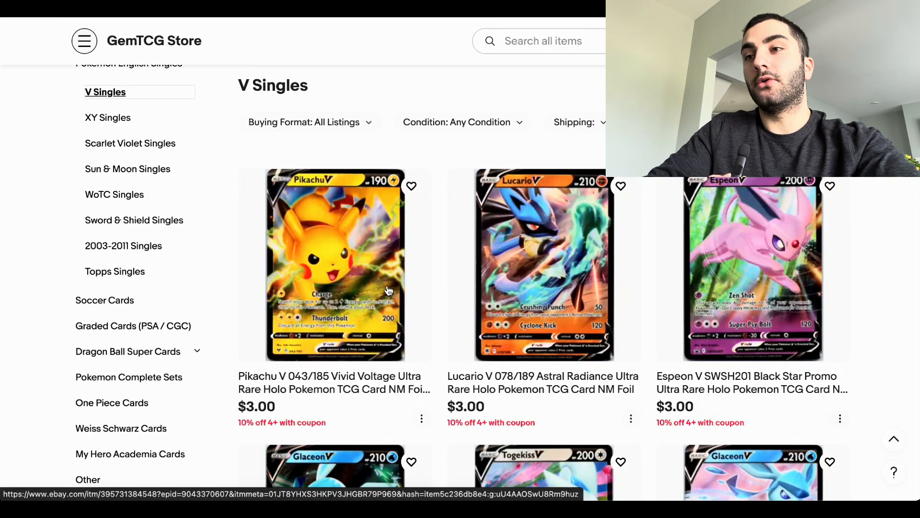
{"action": "scroll", "coordinate": [387, 287], "scroll_direction": "down", "scroll_amount": 10}
{"action": "scroll", "coordinate": [388, 289], "scroll_direction": "down", "scroll_amount": 10}
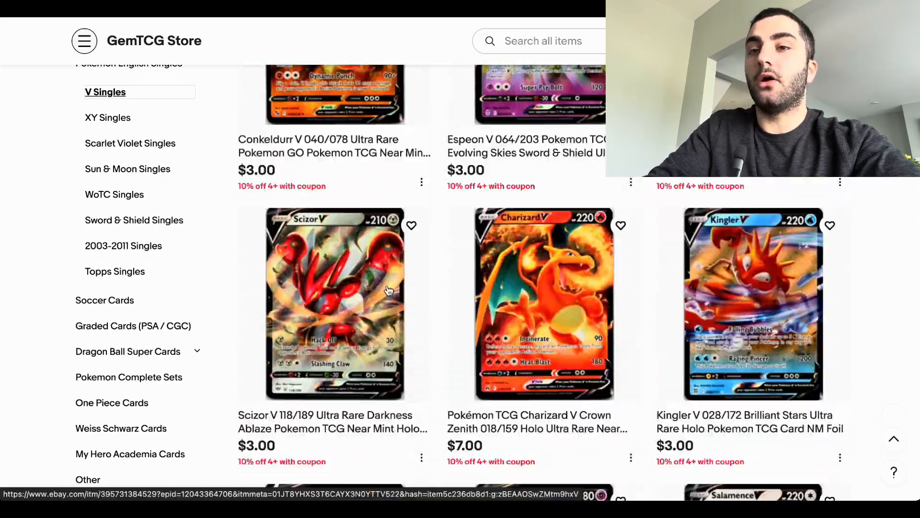
{"action": "scroll", "coordinate": [388, 289], "scroll_direction": "down", "scroll_amount": 15}
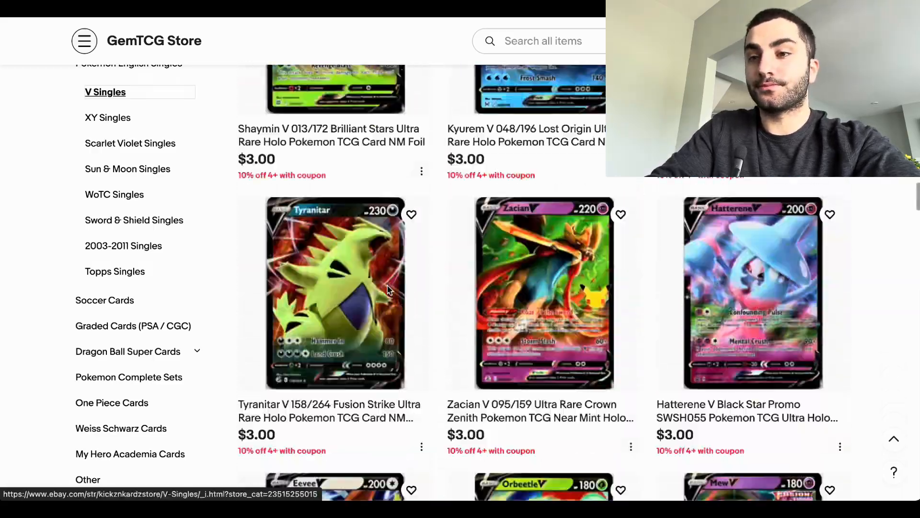
{"action": "scroll", "coordinate": [388, 289], "scroll_direction": "down", "scroll_amount": 10}
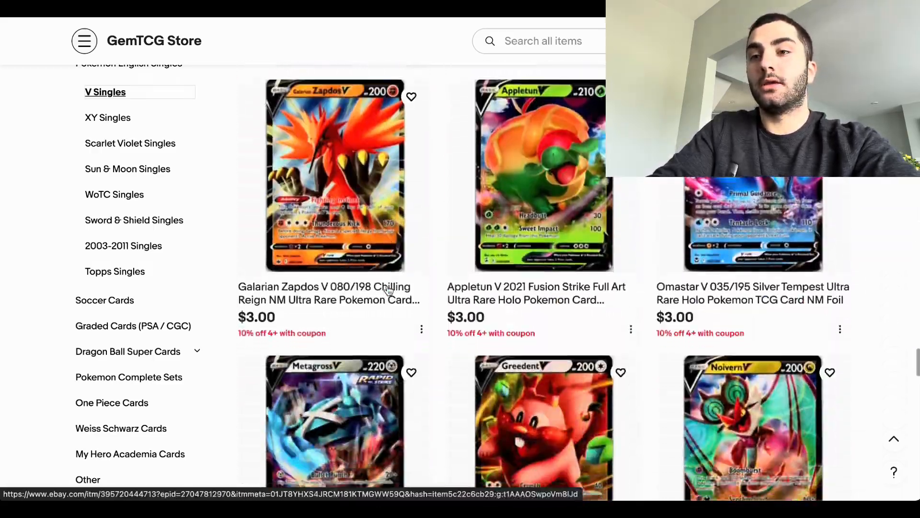
{"action": "scroll", "coordinate": [388, 289], "scroll_direction": "down", "scroll_amount": 10}
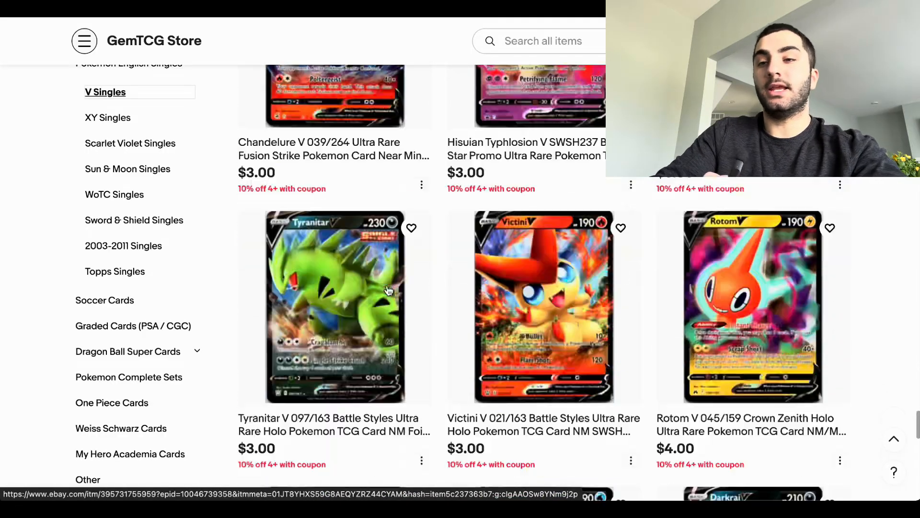
{"action": "scroll", "coordinate": [388, 289], "scroll_direction": "down", "scroll_amount": 2}
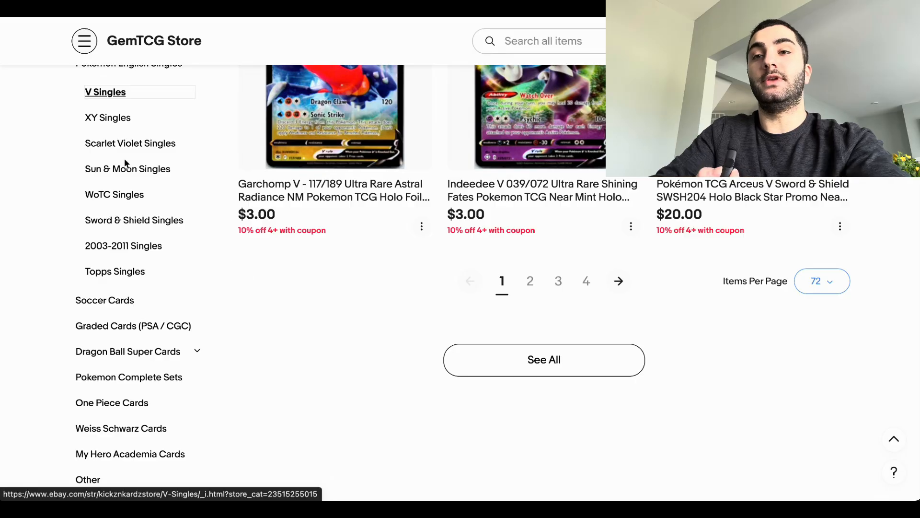
{"action": "left_click_drag", "start_coordinate": [76, 119], "coordinate": [189, 117]}
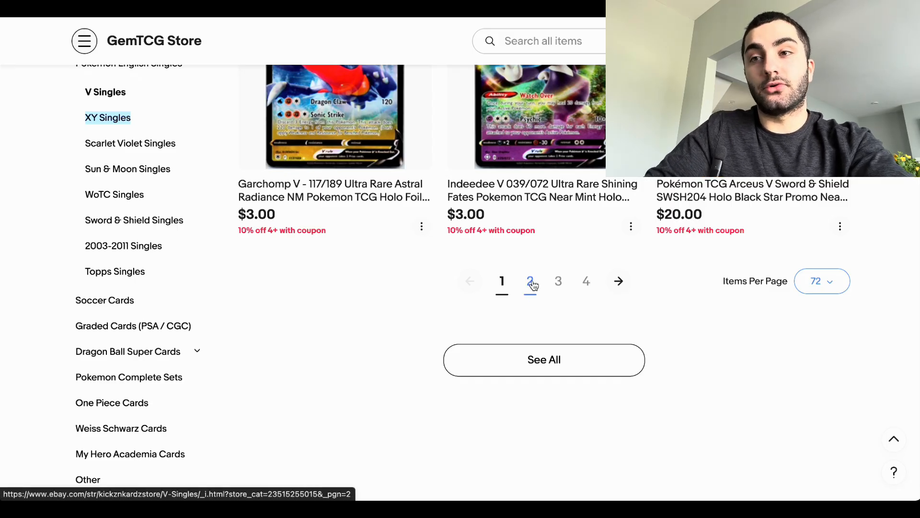
{"action": "scroll", "coordinate": [464, 325], "scroll_direction": "up", "scroll_amount": 5}
{"action": "scroll", "coordinate": [339, 270], "scroll_direction": "down", "scroll_amount": 5}
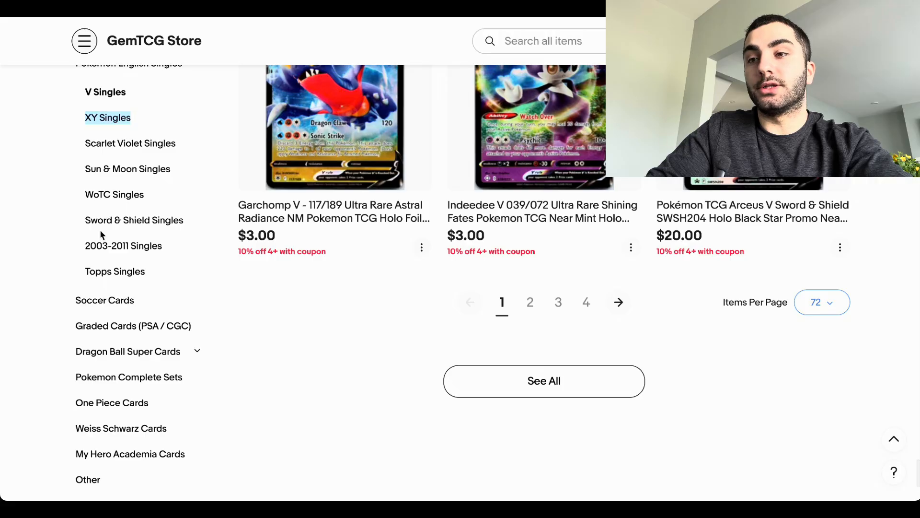
Step: Expand Pokemon: Pick Your Card in the store categories and open its Vintage Pokemon Pick Your Card subcategory
{"action": "scroll", "coordinate": [101, 233], "scroll_direction": "up", "scroll_amount": 5}
{"action": "left_click", "coordinate": [197, 121]}
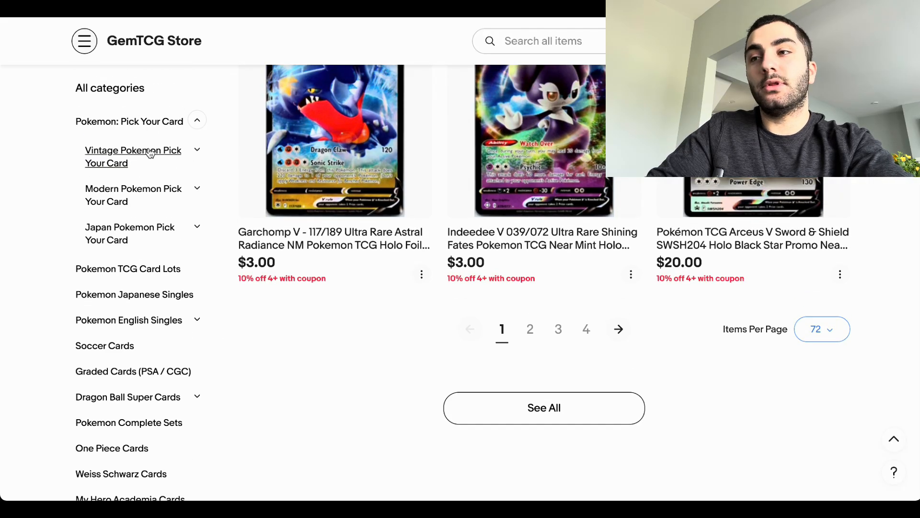
{"action": "right_click", "coordinate": [143, 153]}
{"action": "left_click", "coordinate": [114, 152]}
{"action": "left_click", "coordinate": [122, 157]}
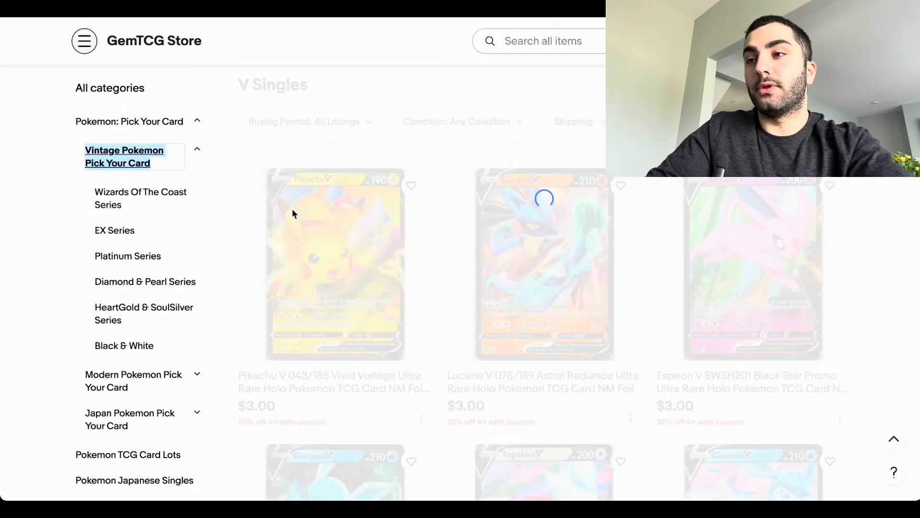
Step: Open the Pokémon Base Set listing and look through its Choose Your Card options
{"action": "left_click", "coordinate": [338, 271]}
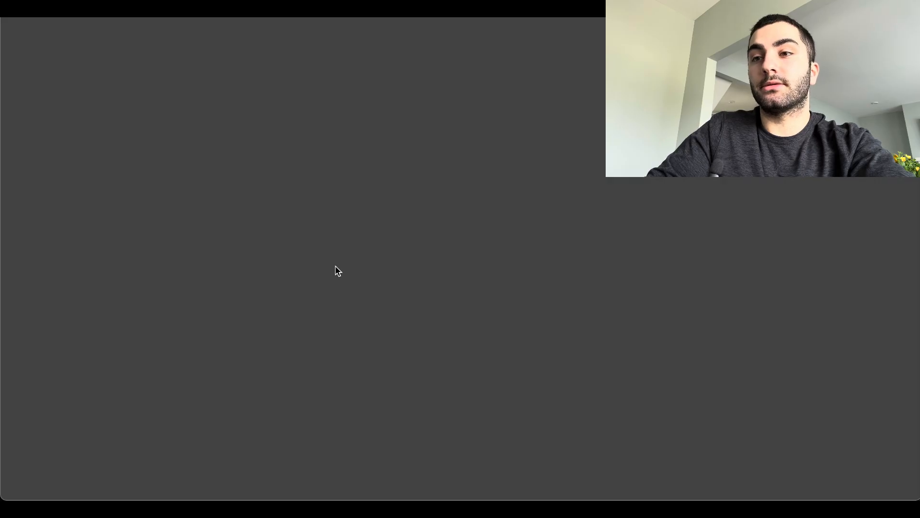
{"action": "scroll", "coordinate": [493, 225], "scroll_direction": "down", "scroll_amount": 5}
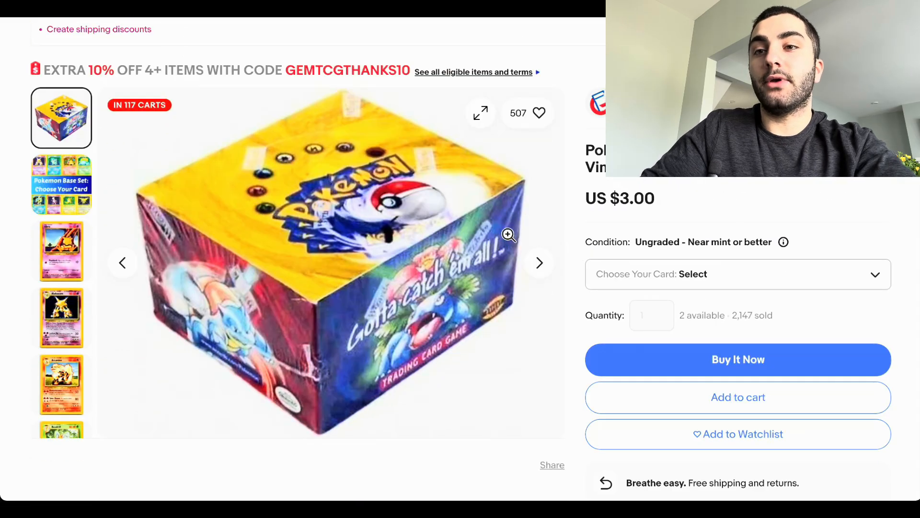
{"action": "left_click", "coordinate": [642, 268]}
{"action": "scroll", "coordinate": [642, 380], "scroll_direction": "down", "scroll_amount": 5}
{"action": "scroll", "coordinate": [620, 432], "scroll_direction": "down", "scroll_amount": 5}
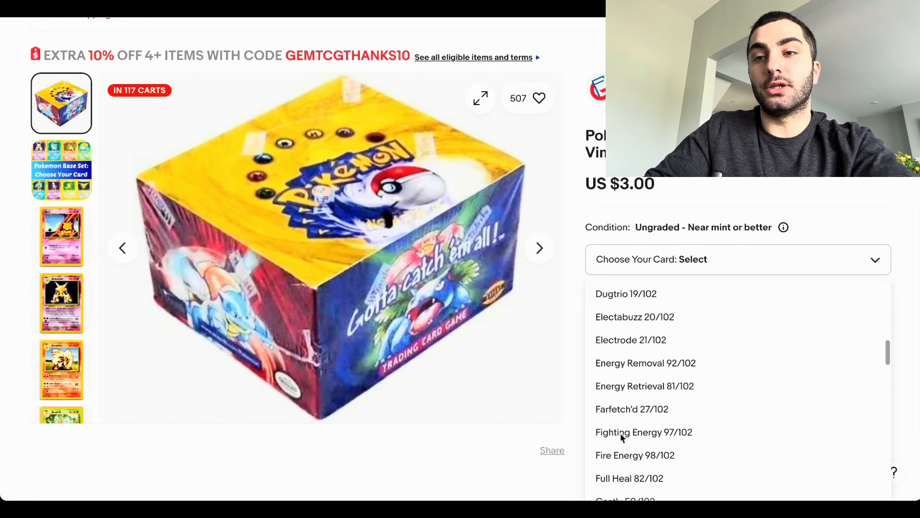
{"action": "scroll", "coordinate": [620, 433], "scroll_direction": "down", "scroll_amount": 1}
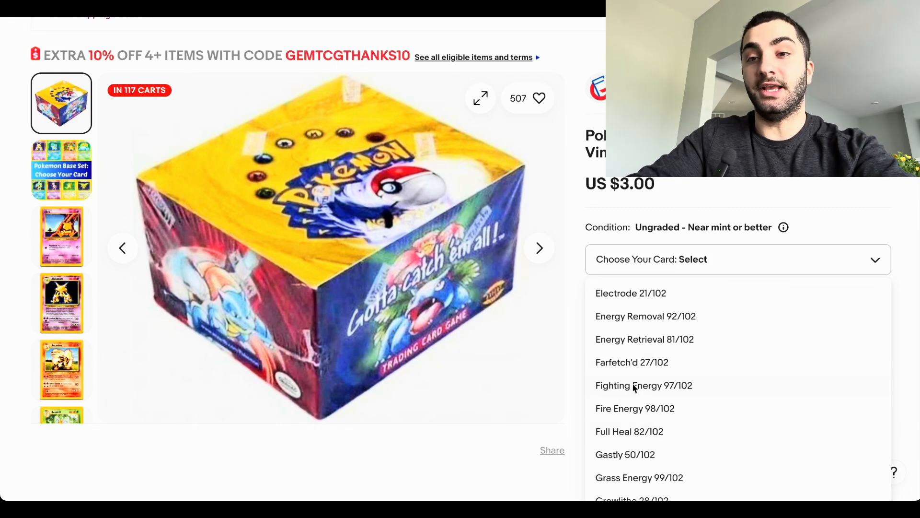
Step: Close the card options and show the Abra 43/102 card in the Base Set listing
{"action": "left_click", "coordinate": [604, 184]}
{"action": "left_click", "coordinate": [61, 236]}
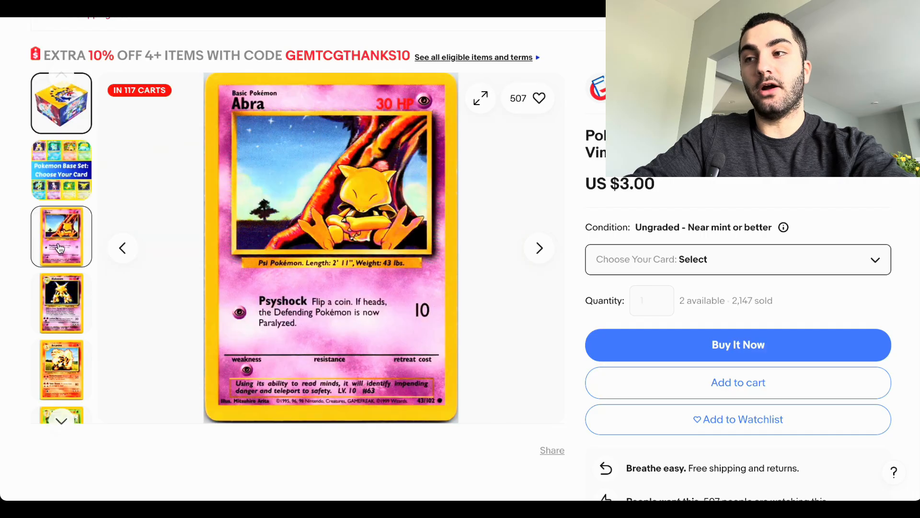
{"action": "mouse_move", "coordinate": [59, 294]}
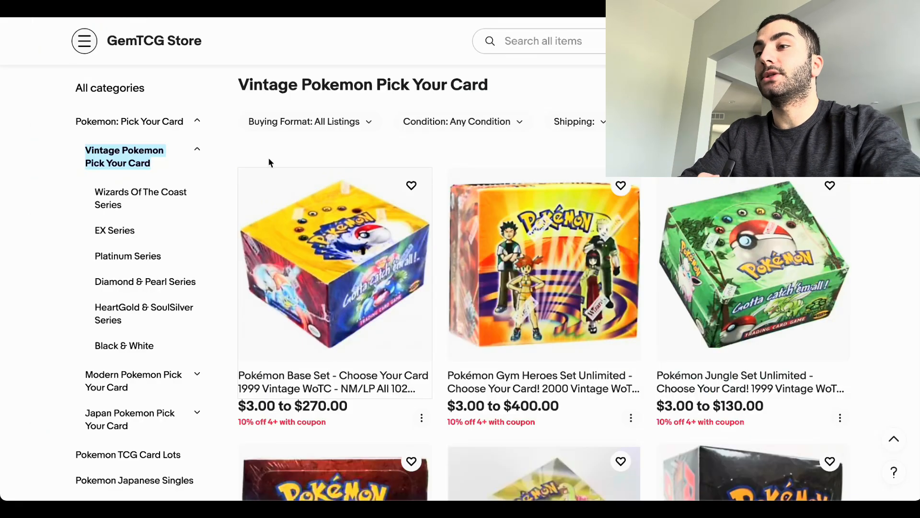
{"action": "scroll", "coordinate": [358, 260], "scroll_direction": "down", "scroll_amount": 2}
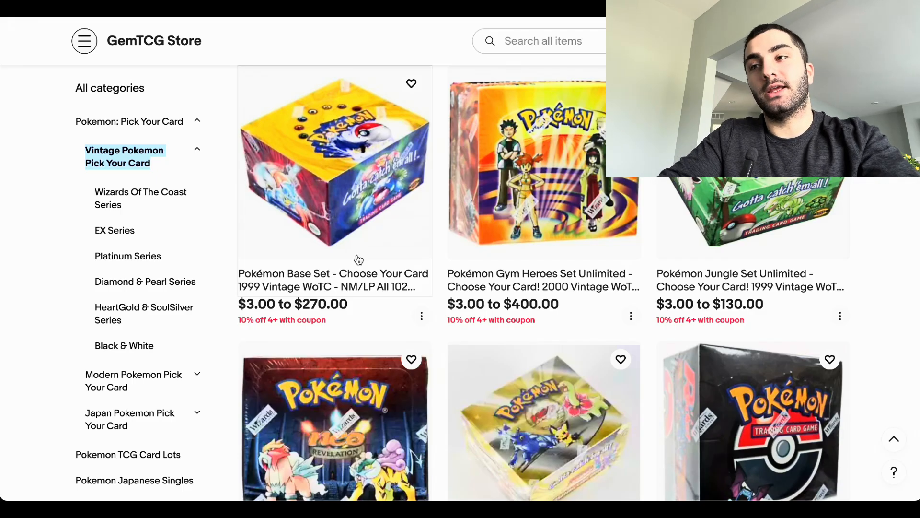
Step: Look over the store search, the storefront header and the Vintage Pokemon Pick Your Card listings
{"action": "left_click", "coordinate": [596, 38]}
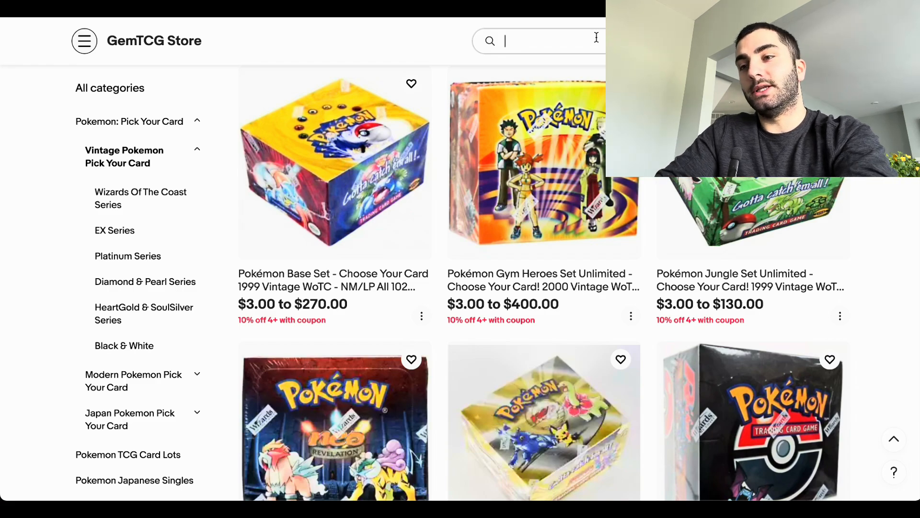
{"action": "scroll", "coordinate": [354, 137], "scroll_direction": "up", "scroll_amount": 6}
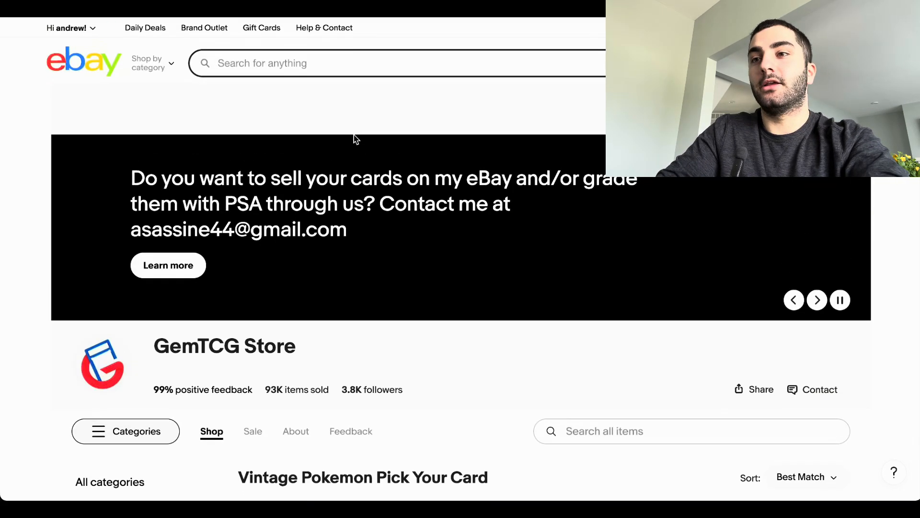
{"action": "scroll", "coordinate": [354, 138], "scroll_direction": "down", "scroll_amount": 4}
{"action": "scroll", "coordinate": [355, 137], "scroll_direction": "down", "scroll_amount": 2}
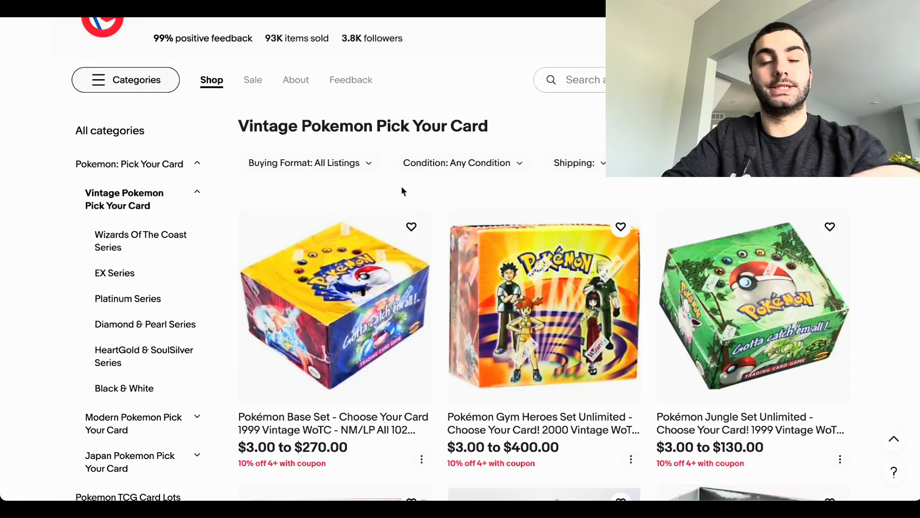
{"action": "scroll", "coordinate": [200, 392], "scroll_direction": "down", "scroll_amount": 5}
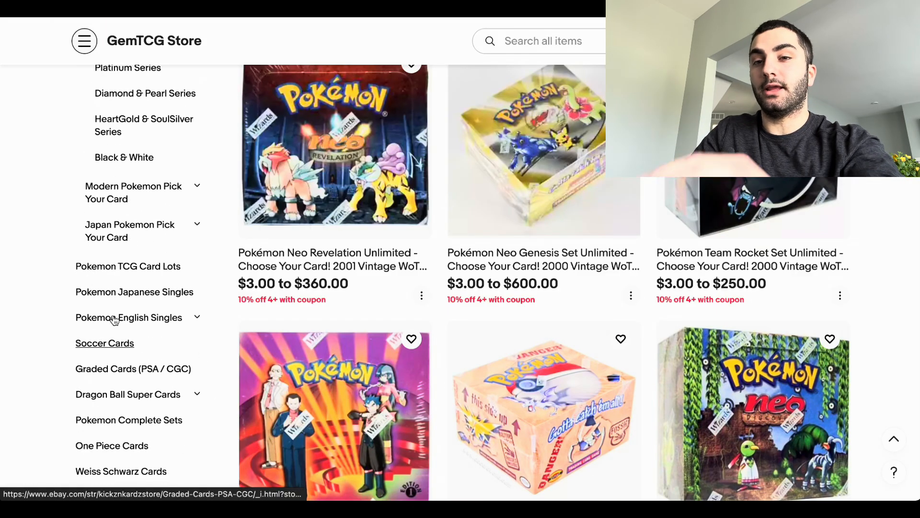
Step: Expand Pokemon English Singles in the store categories and choose Scarlet Violet Singles
{"action": "left_click", "coordinate": [195, 317]}
{"action": "scroll", "coordinate": [145, 206], "scroll_direction": "up", "scroll_amount": 1}
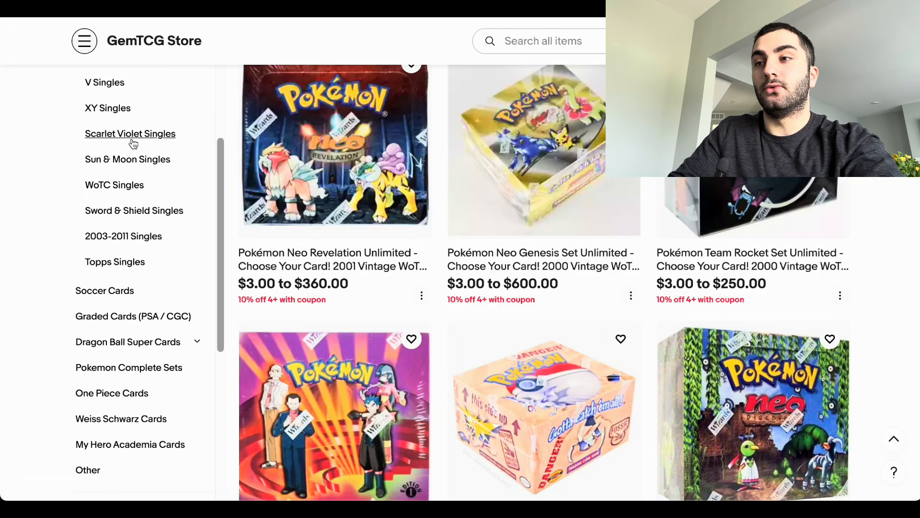
{"action": "left_click", "coordinate": [163, 136]}
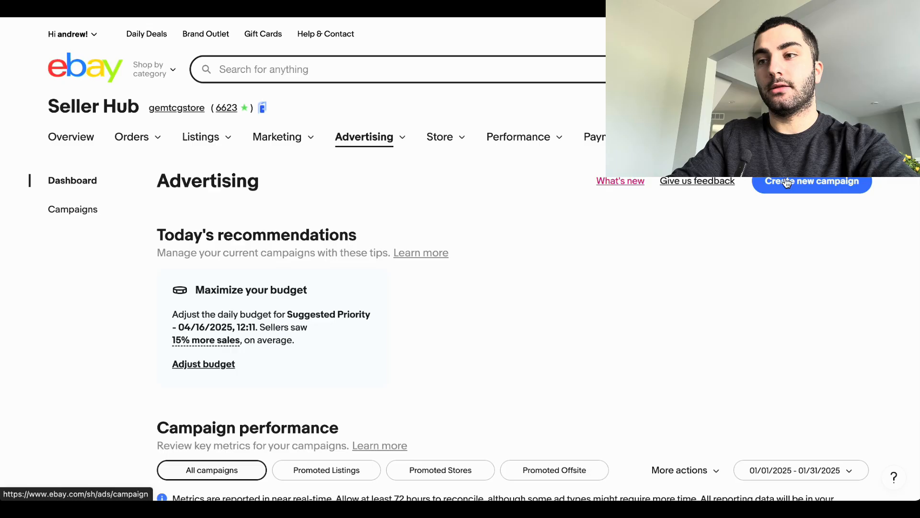
Step: Create a new advertising campaign that promotes listings and choose the General strategy
{"action": "left_click", "coordinate": [807, 187]}
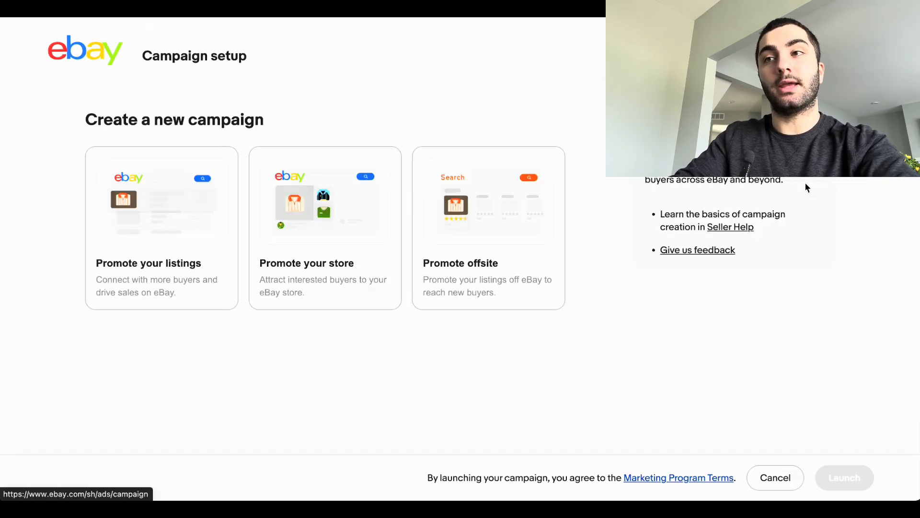
{"action": "left_click", "coordinate": [148, 235]}
{"action": "scroll", "coordinate": [193, 349], "scroll_direction": "down", "scroll_amount": 6}
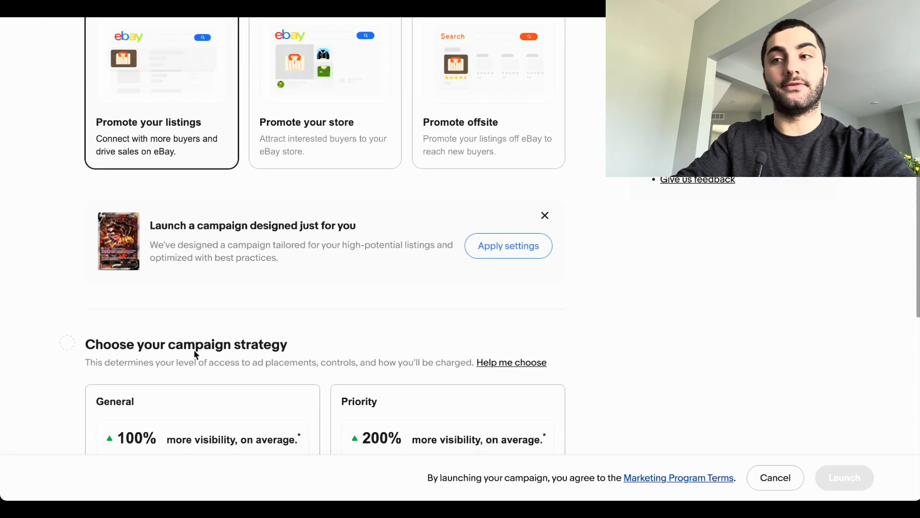
{"action": "scroll", "coordinate": [192, 288], "scroll_direction": "down", "scroll_amount": 2}
{"action": "left_click", "coordinate": [226, 241]}
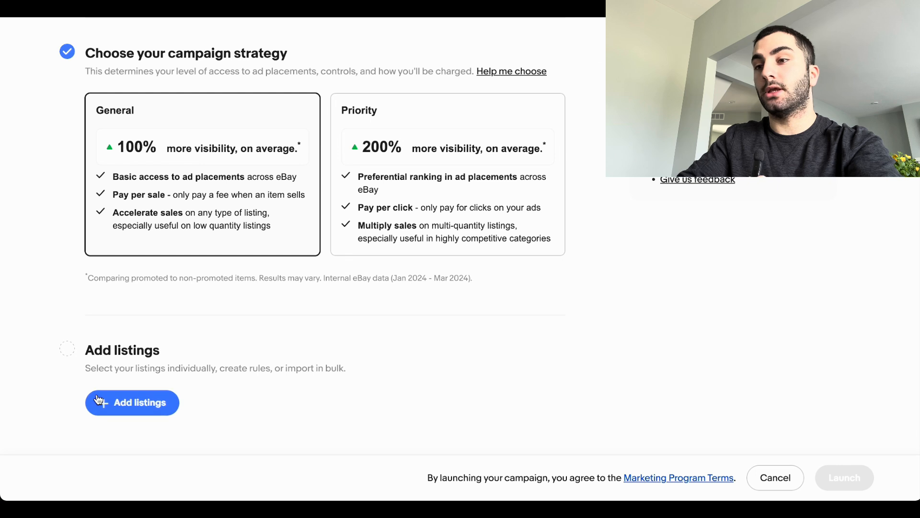
Step: Examine the category criterion in the campaign's rule-based listing selection and cancel without creating a rule
{"action": "left_click", "coordinate": [98, 399]}
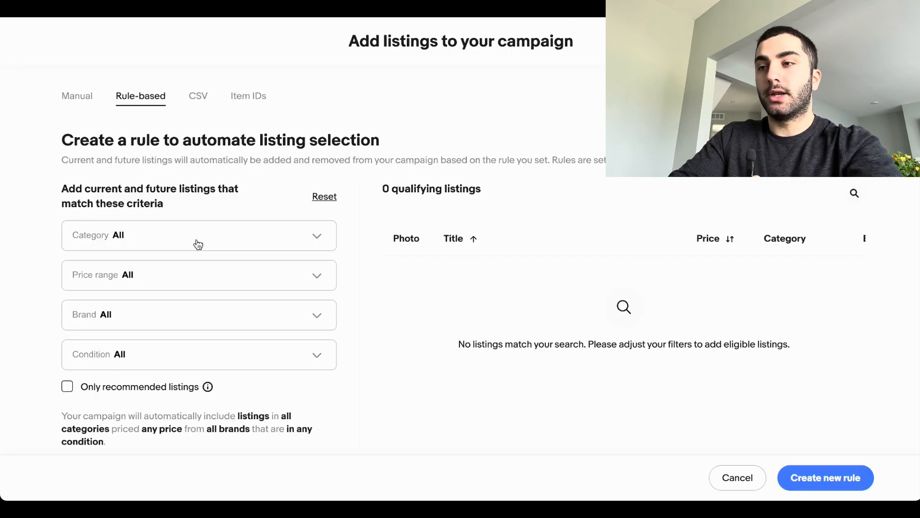
{"action": "left_click", "coordinate": [224, 238]}
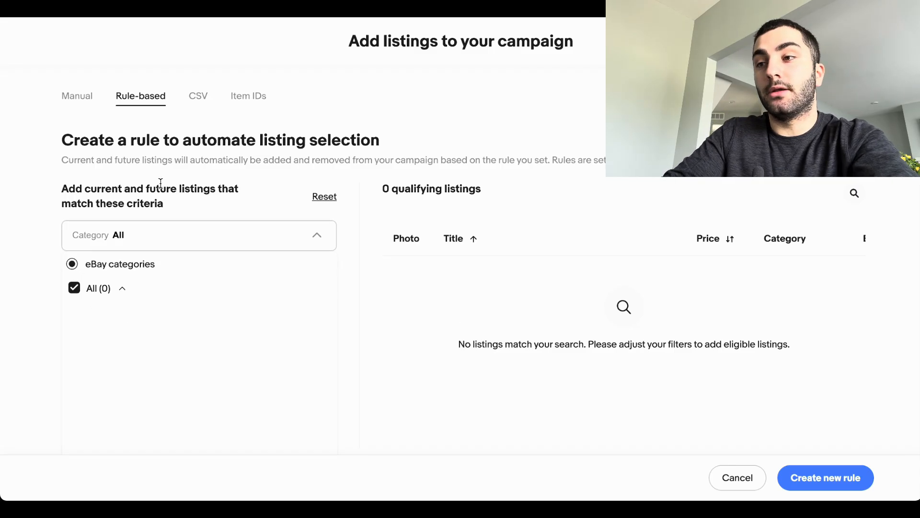
{"action": "left_click", "coordinate": [324, 139]}
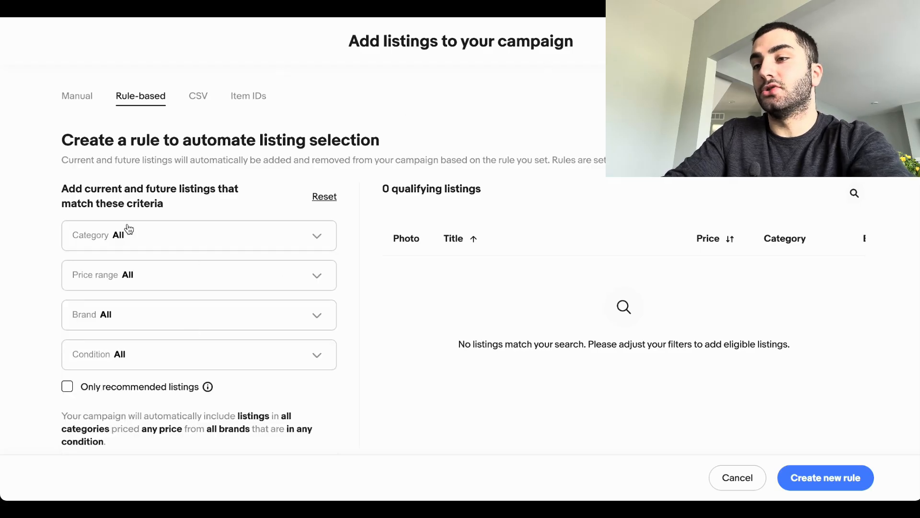
{"action": "left_click", "coordinate": [97, 242]}
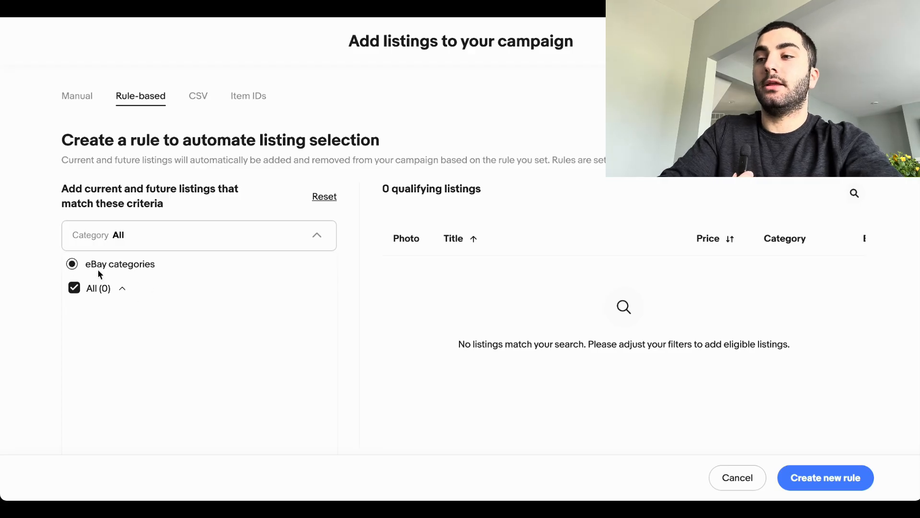
{"action": "left_click", "coordinate": [355, 250]}
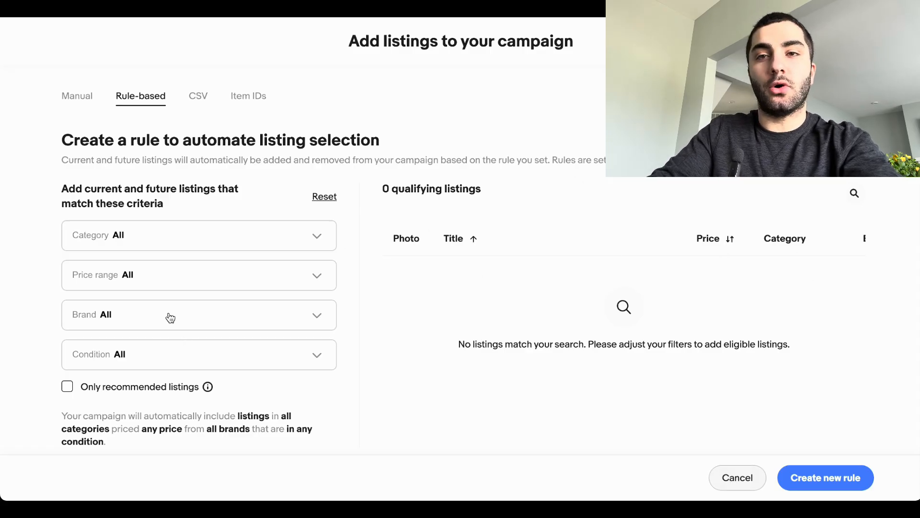
{"action": "left_click", "coordinate": [760, 484]}
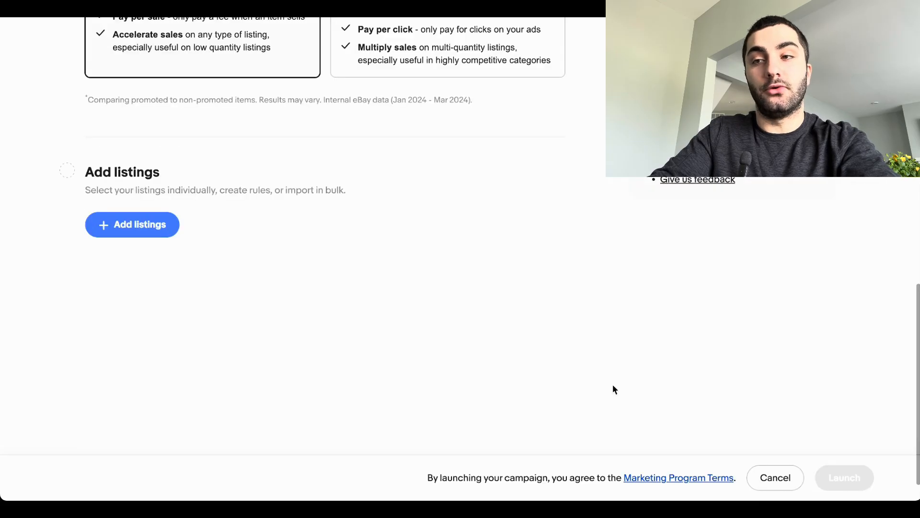
Step: Cancel the new campaign and open the existing Japanese Pokemon campaign from the campaigns list
{"action": "left_click", "coordinate": [774, 485]}
{"action": "left_click", "coordinate": [531, 293]}
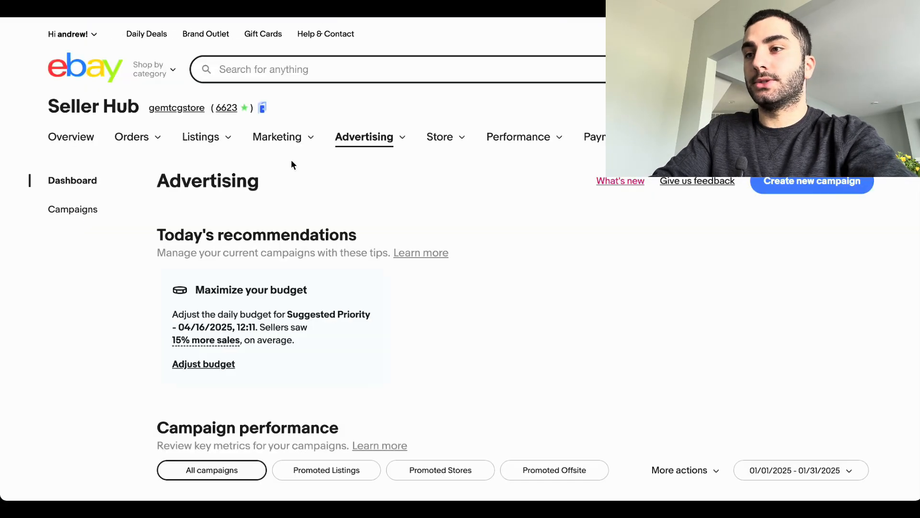
{"action": "left_click", "coordinate": [66, 211]}
{"action": "scroll", "coordinate": [275, 222], "scroll_direction": "down", "scroll_amount": 3}
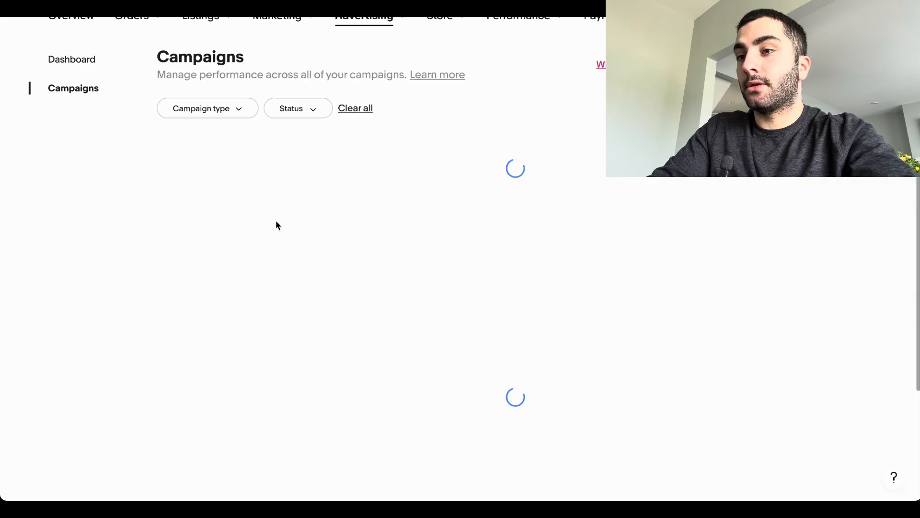
{"action": "scroll", "coordinate": [289, 207], "scroll_direction": "down", "scroll_amount": 5}
{"action": "scroll", "coordinate": [291, 209], "scroll_direction": "up", "scroll_amount": 1}
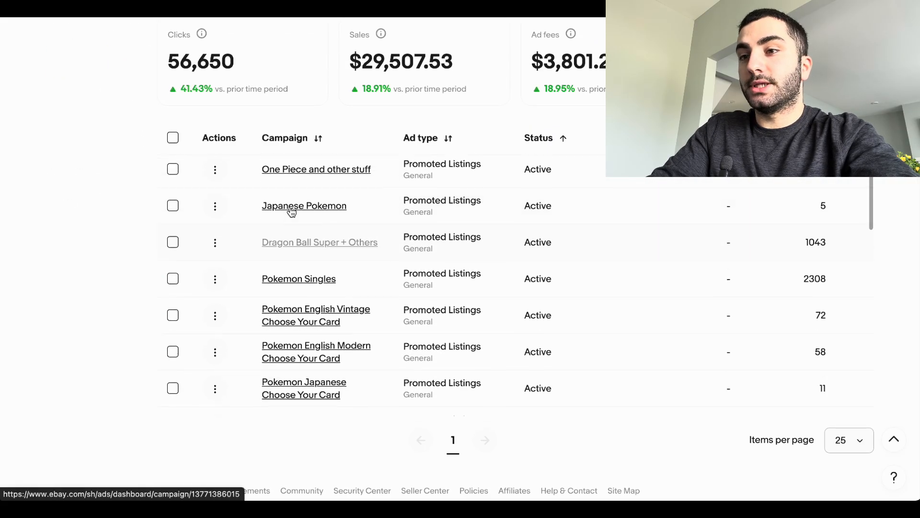
{"action": "left_click", "coordinate": [323, 212]}
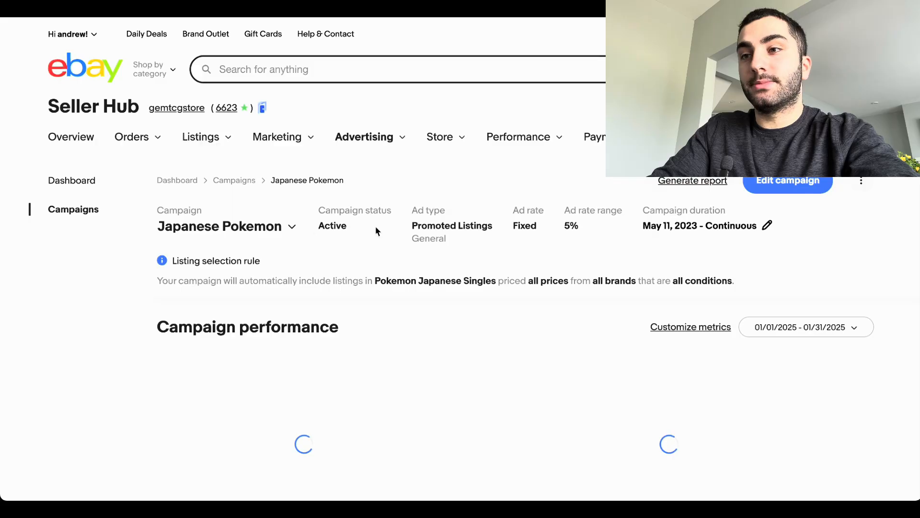
Step: Examine the Japanese Pokemon campaign's category-based selection rule, performance figures and the listings it includes
{"action": "scroll", "coordinate": [537, 232], "scroll_direction": "down", "scroll_amount": 2}
{"action": "scroll", "coordinate": [372, 310], "scroll_direction": "down", "scroll_amount": 1}
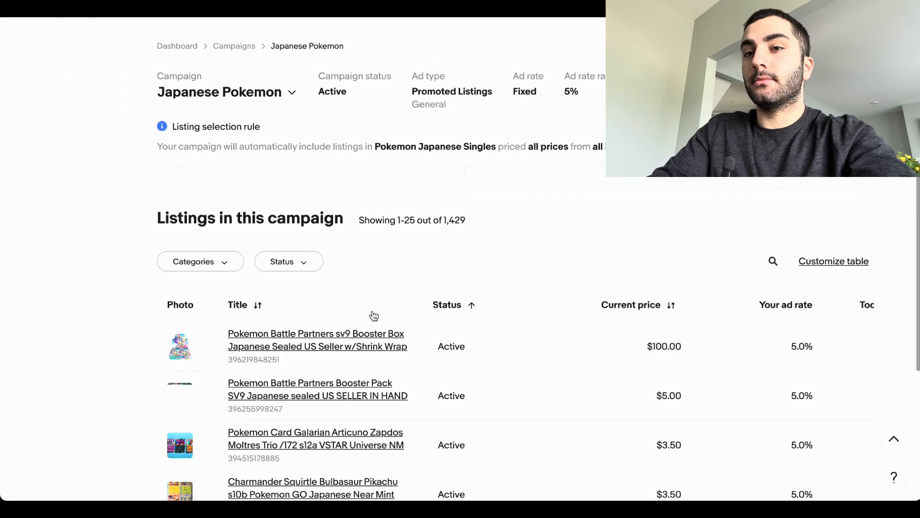
{"action": "scroll", "coordinate": [374, 315], "scroll_direction": "down", "scroll_amount": 3}
{"action": "scroll", "coordinate": [339, 405], "scroll_direction": "down", "scroll_amount": 6}
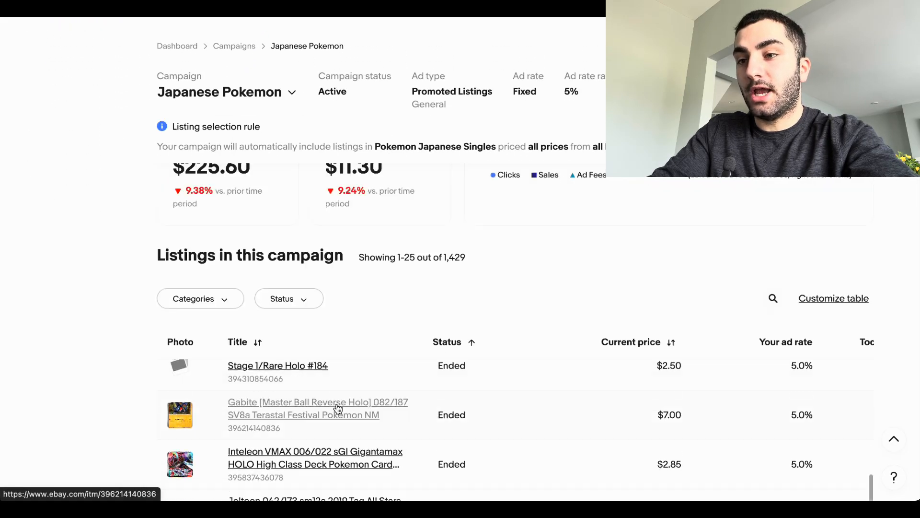
{"action": "scroll", "coordinate": [337, 407], "scroll_direction": "down", "scroll_amount": 3}
{"action": "scroll", "coordinate": [312, 294], "scroll_direction": "down", "scroll_amount": 3}
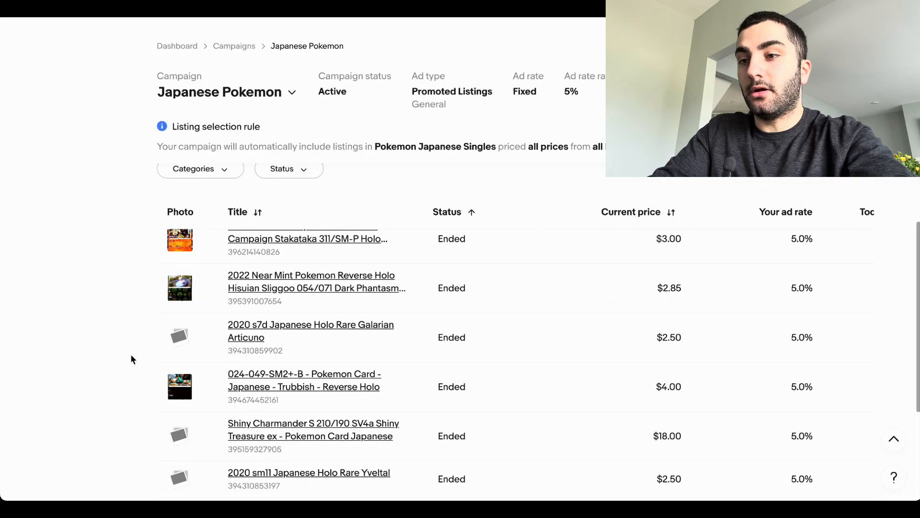
{"action": "left_click_drag", "start_coordinate": [172, 284], "coordinate": [288, 281]}
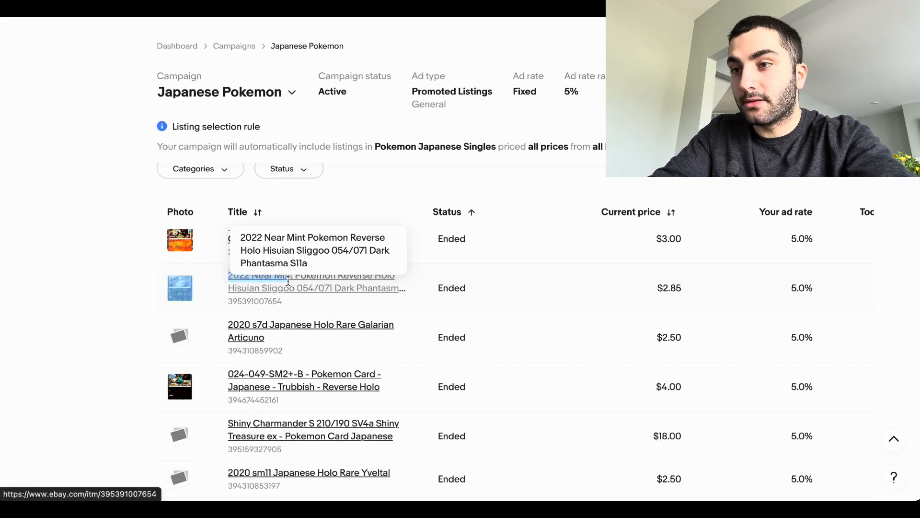
{"action": "left_click", "coordinate": [129, 328]}
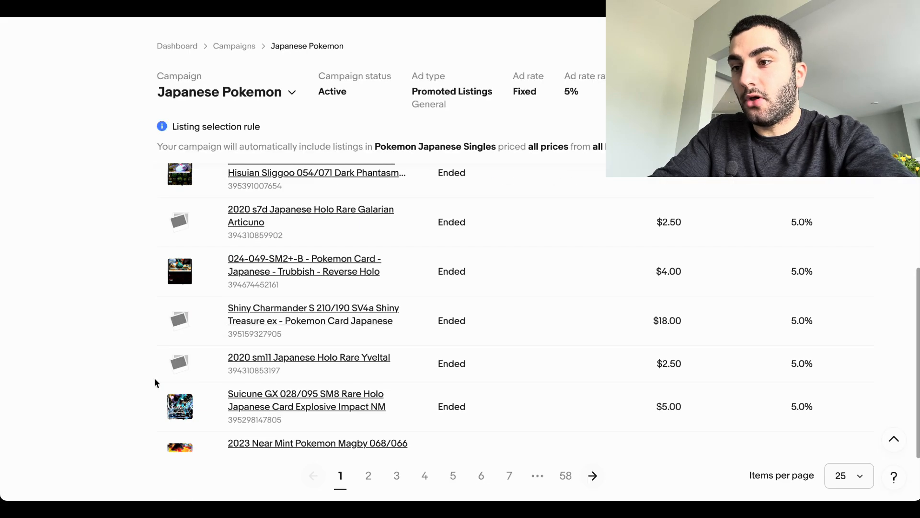
{"action": "scroll", "coordinate": [119, 314], "scroll_direction": "up", "scroll_amount": 3}
{"action": "scroll", "coordinate": [119, 313], "scroll_direction": "up", "scroll_amount": 15}
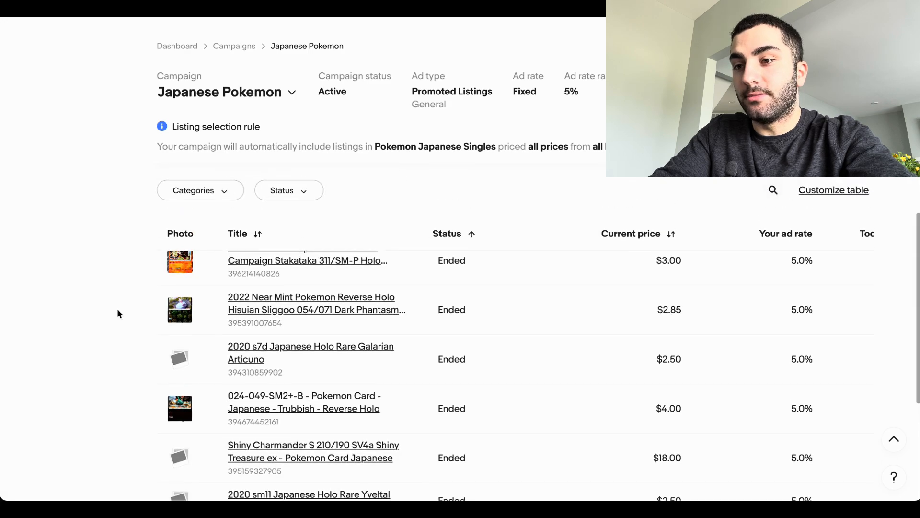
{"action": "scroll", "coordinate": [119, 314], "scroll_direction": "down", "scroll_amount": 2}
{"action": "scroll", "coordinate": [118, 314], "scroll_direction": "down", "scroll_amount": 4}
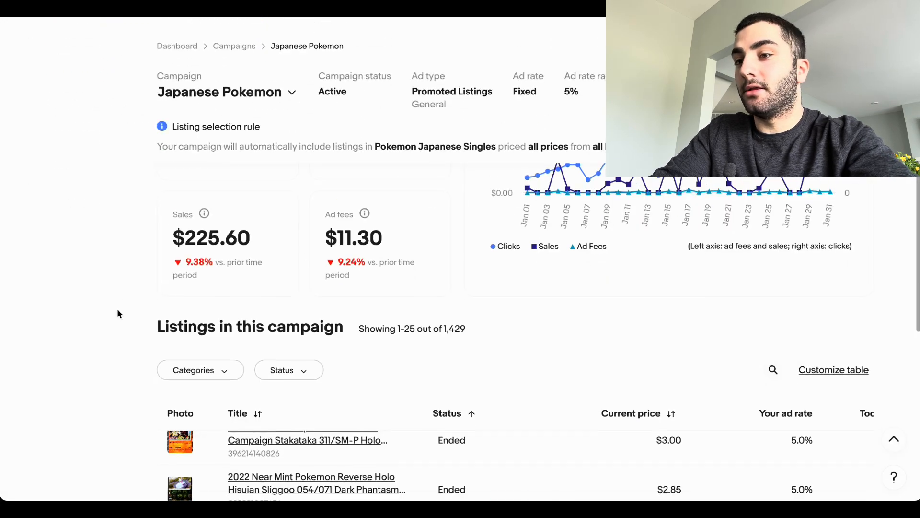
{"action": "scroll", "coordinate": [117, 312], "scroll_direction": "up", "scroll_amount": 7}
{"action": "scroll", "coordinate": [158, 246], "scroll_direction": "down", "scroll_amount": 1}
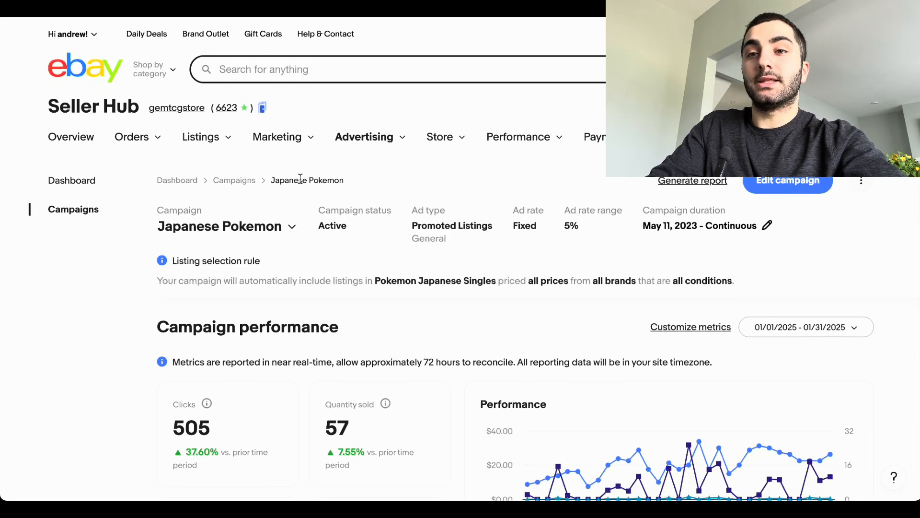
Step: Open the active listings and go to the listings table with its search and filters
{"action": "mouse_move", "coordinate": [210, 141]}
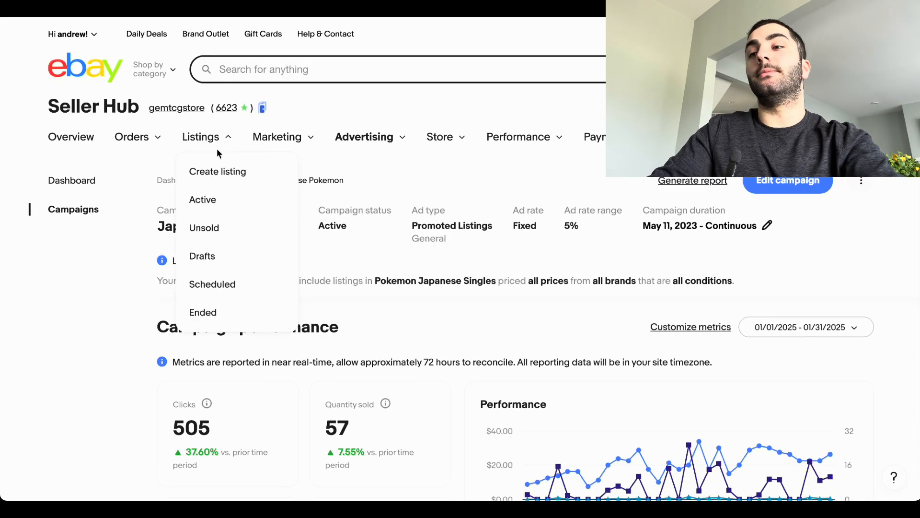
{"action": "left_click", "coordinate": [240, 203]}
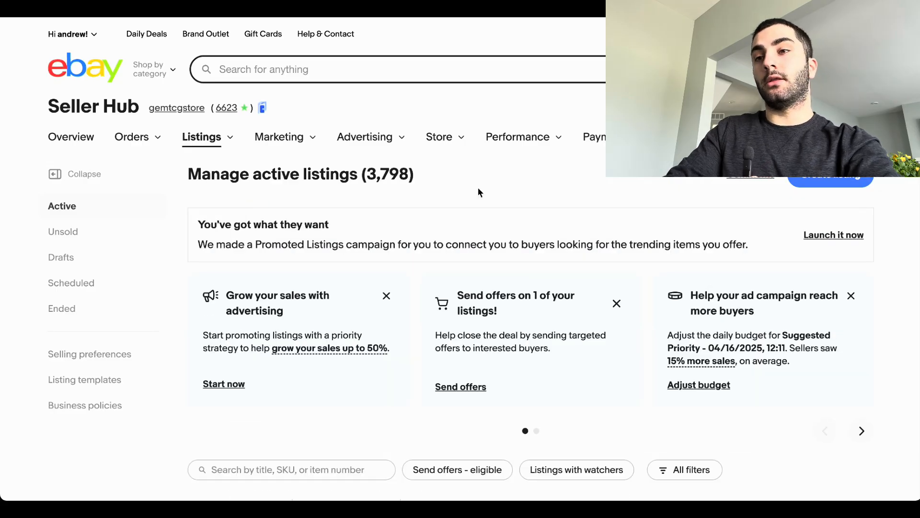
{"action": "scroll", "coordinate": [478, 188], "scroll_direction": "down", "scroll_amount": 3}
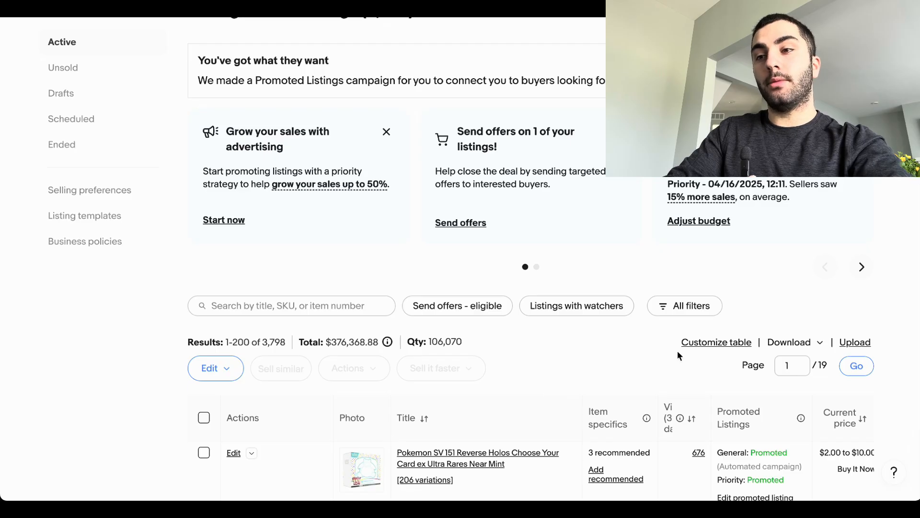
{"action": "left_click", "coordinate": [706, 308]}
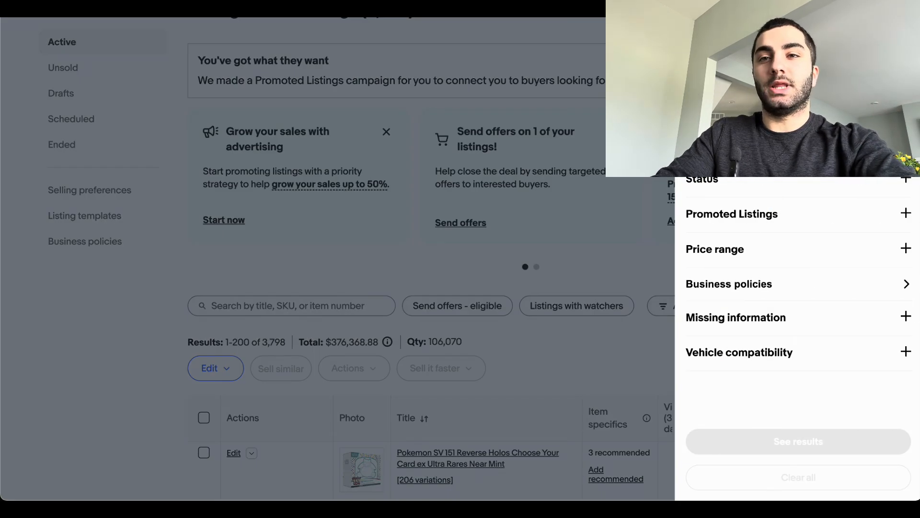
{"action": "left_click", "coordinate": [555, 271]}
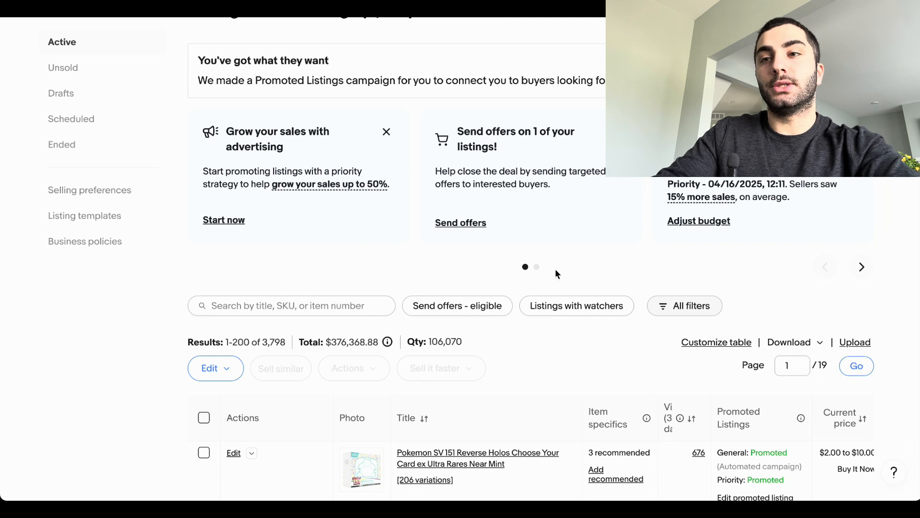
{"action": "left_click", "coordinate": [303, 309]}
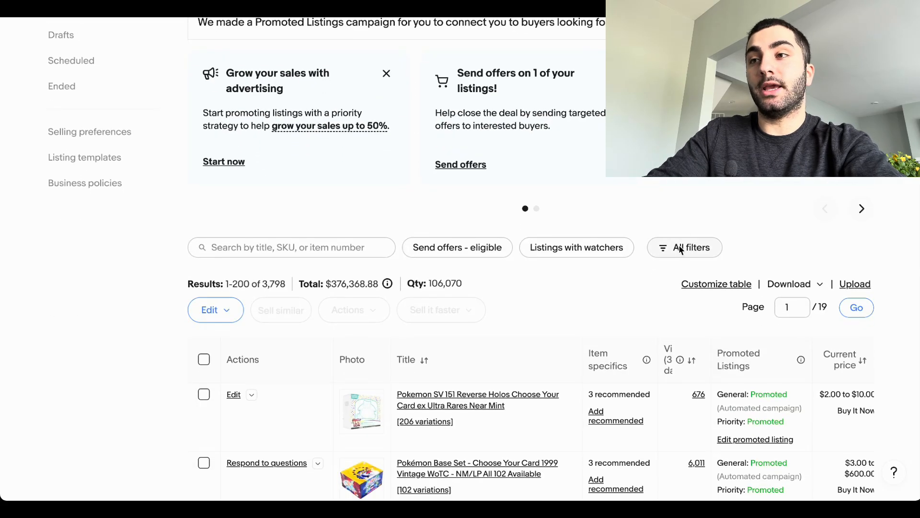
Step: Filter the active listings by the store category Sun & Moon Singles under Pokemon English Singles and show the results
{"action": "left_click", "coordinate": [680, 248]}
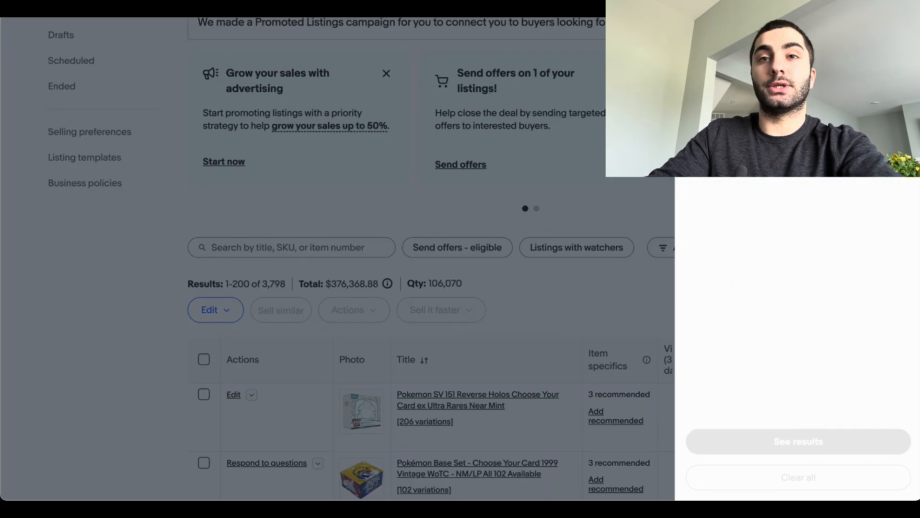
{"action": "scroll", "coordinate": [786, 202], "scroll_direction": "down", "scroll_amount": 8}
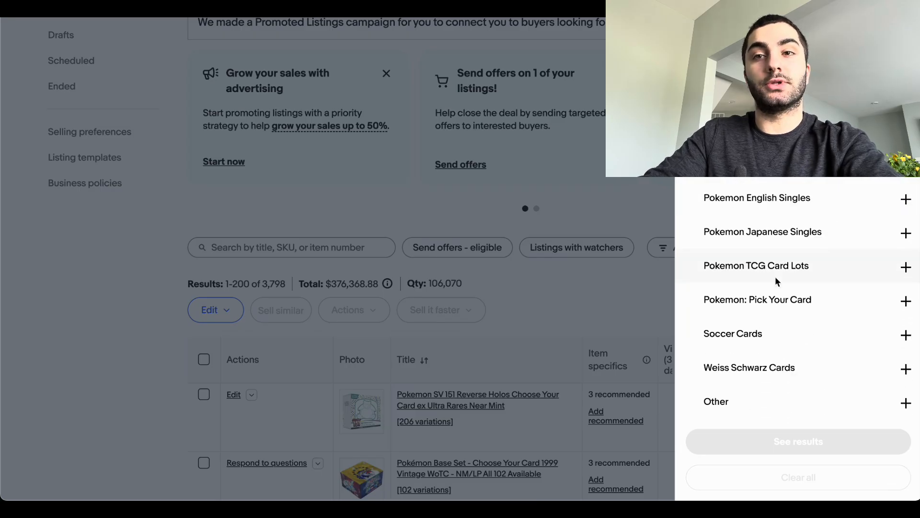
{"action": "scroll", "coordinate": [785, 282], "scroll_direction": "up", "scroll_amount": 2}
{"action": "scroll", "coordinate": [775, 281], "scroll_direction": "up", "scroll_amount": 2}
{"action": "scroll", "coordinate": [775, 282], "scroll_direction": "down", "scroll_amount": 4}
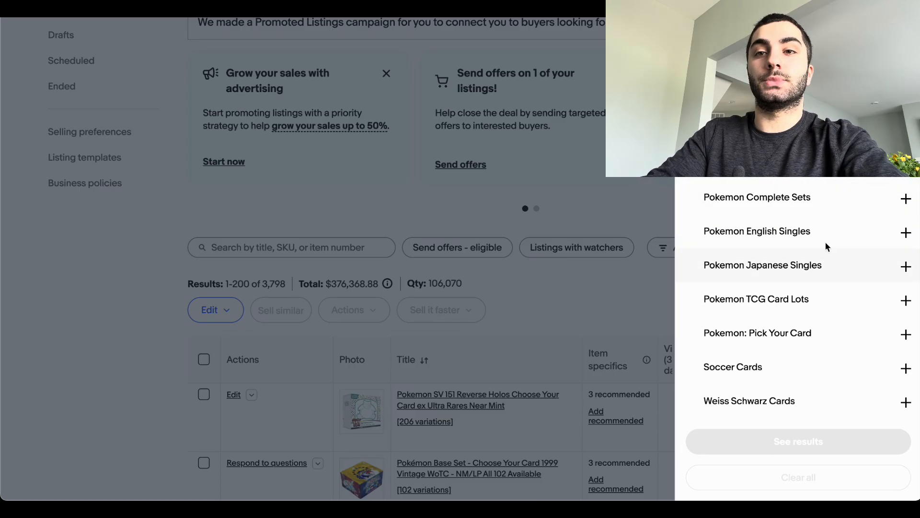
{"action": "left_click", "coordinate": [905, 232]}
{"action": "scroll", "coordinate": [815, 300], "scroll_direction": "down", "scroll_amount": 3}
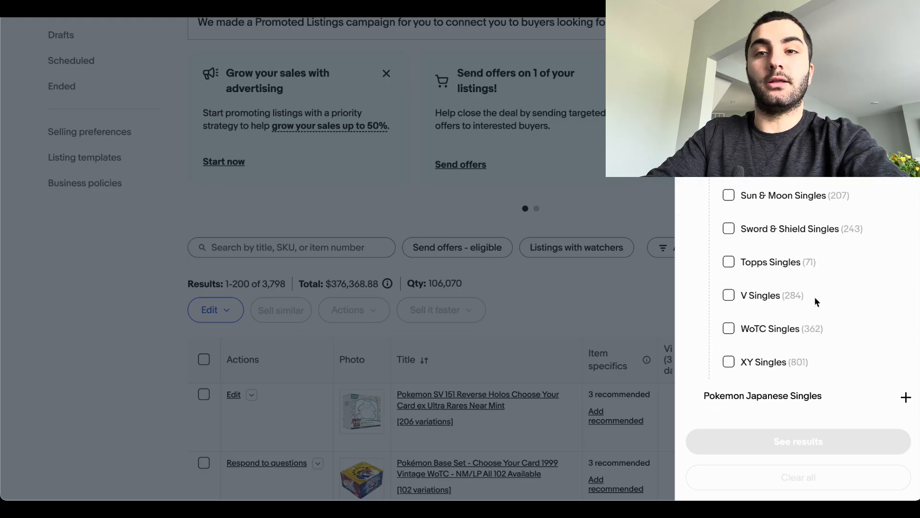
{"action": "left_click", "coordinate": [729, 195]}
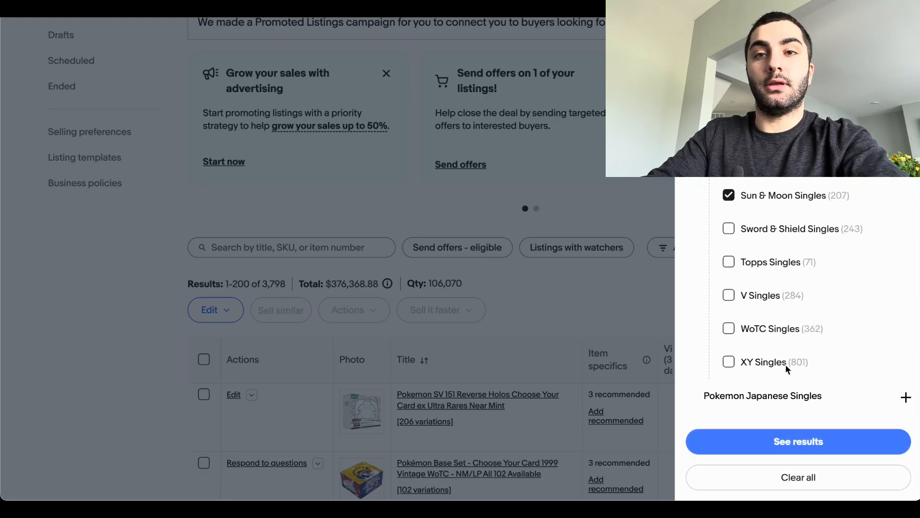
{"action": "left_click", "coordinate": [776, 440]}
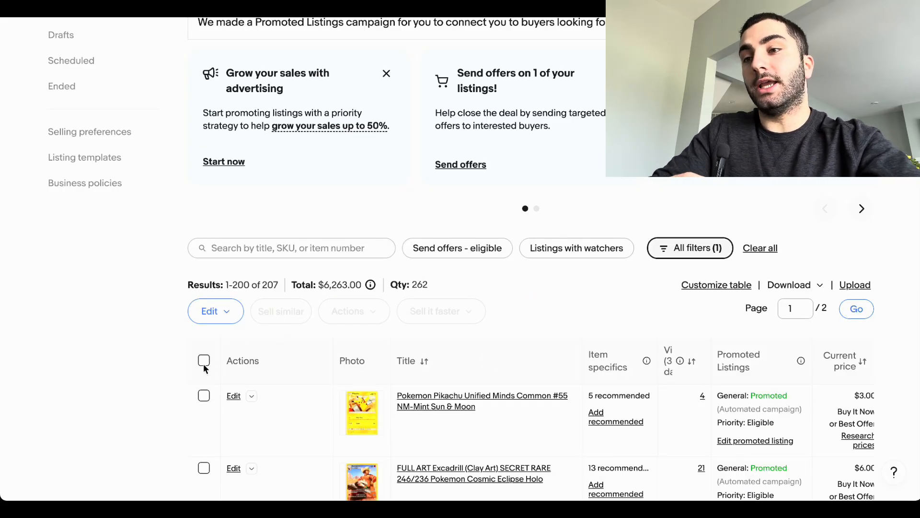
Step: Open all the filtered Sun & Moon listings for bulk revision and look through their titles, quantities and prices
{"action": "left_click", "coordinate": [221, 307]}
{"action": "left_click", "coordinate": [240, 361]}
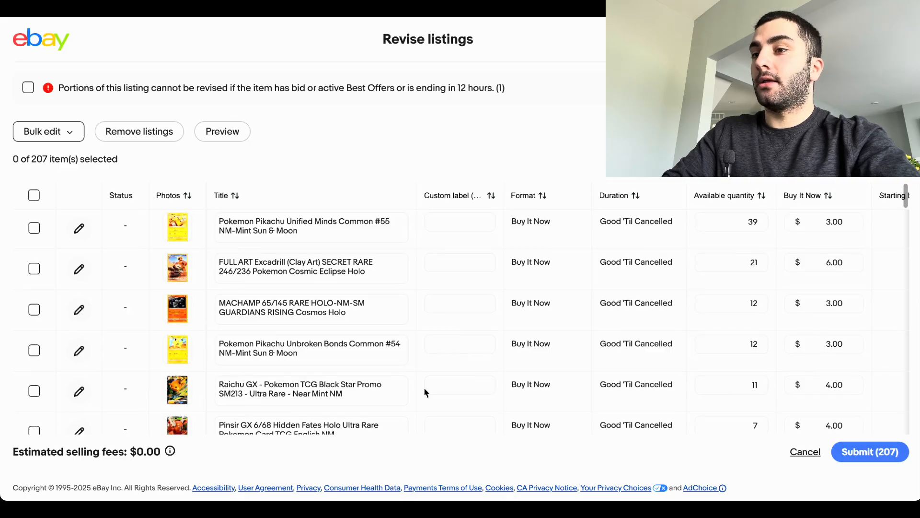
{"action": "scroll", "coordinate": [424, 387], "scroll_direction": "down", "scroll_amount": 20}
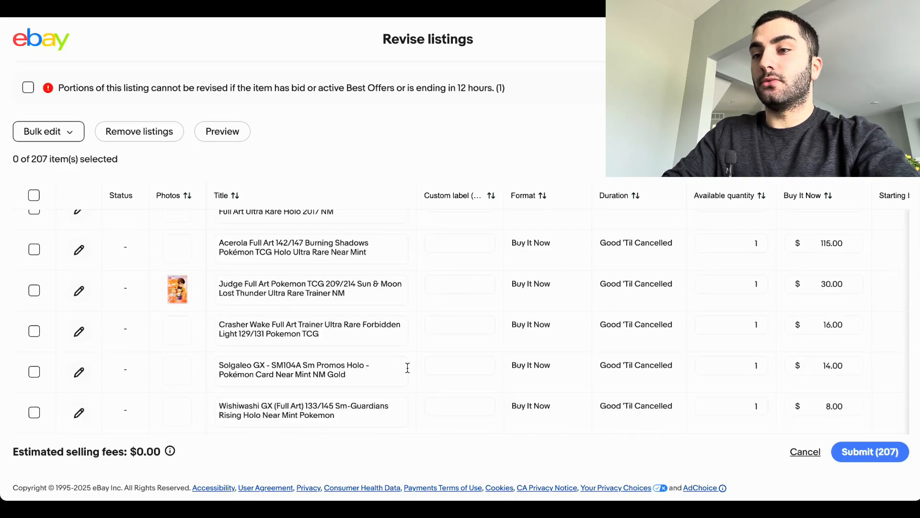
{"action": "scroll", "coordinate": [406, 366], "scroll_direction": "down", "scroll_amount": 10}
{"action": "scroll", "coordinate": [405, 367], "scroll_direction": "down", "scroll_amount": 10}
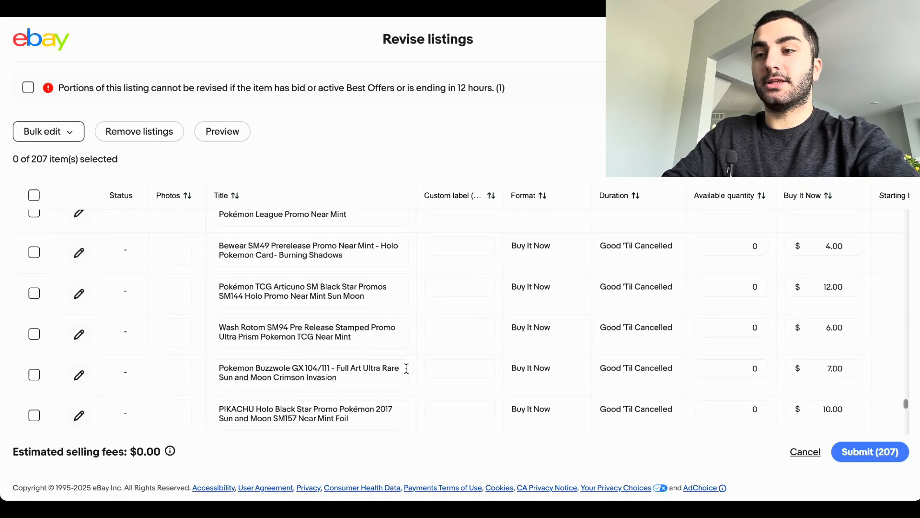
{"action": "scroll", "coordinate": [407, 369], "scroll_direction": "down", "scroll_amount": 10}
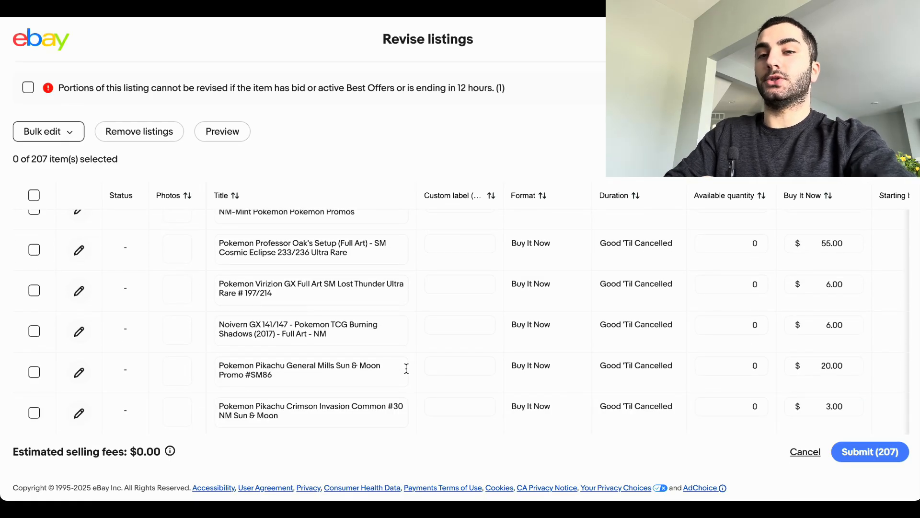
Step: Search the bulk revision page for "pikac" and for "ninetal" to locate particular cards
{"action": "key", "text": "ctrl+f"}
{"action": "type", "text": "pikac"}
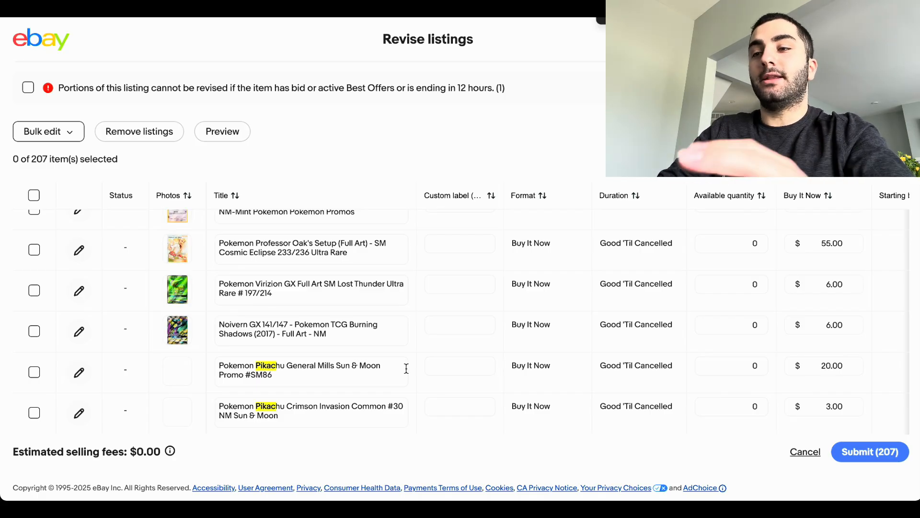
{"action": "type", "text": "ninetal"}
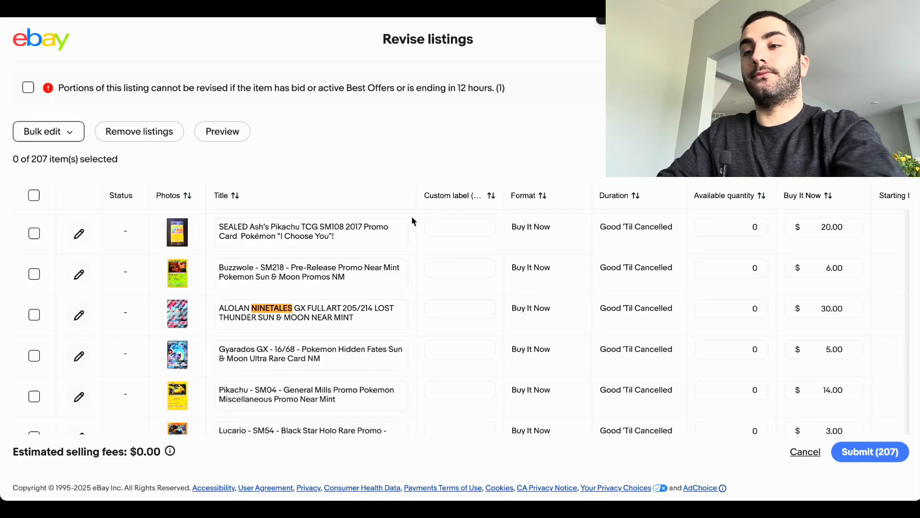
Step: Set the available quantity of the Alolan Ninetales GX listing to 1
{"action": "left_click", "coordinate": [743, 310]}
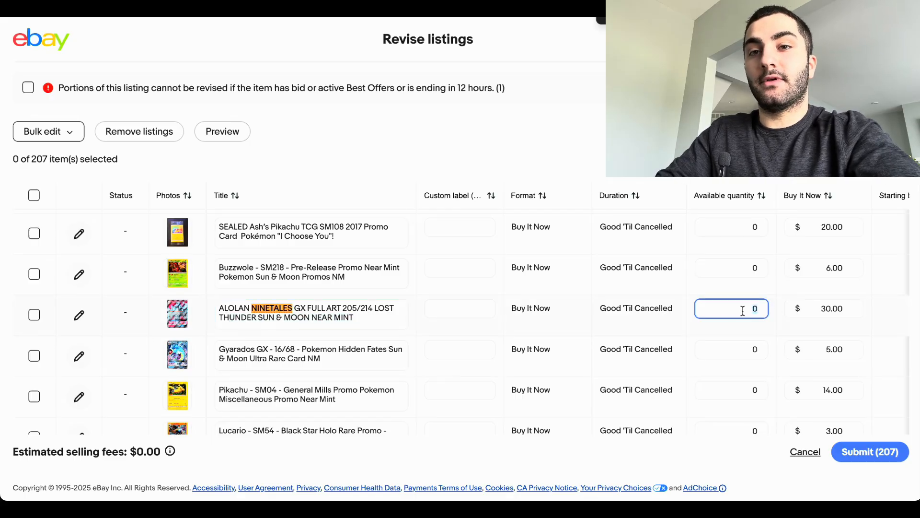
{"action": "type", "text": "1"}
{"action": "left_click", "coordinate": [729, 265]}
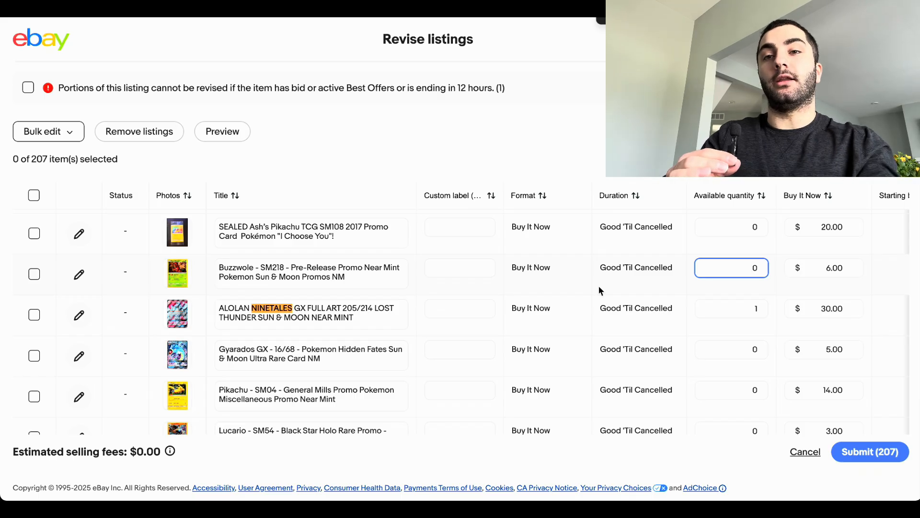
Step: Set the available quantity of the Alolan Ninetales GX listing back to 0
{"action": "left_click", "coordinate": [716, 308]}
{"action": "type", "text": "0"}
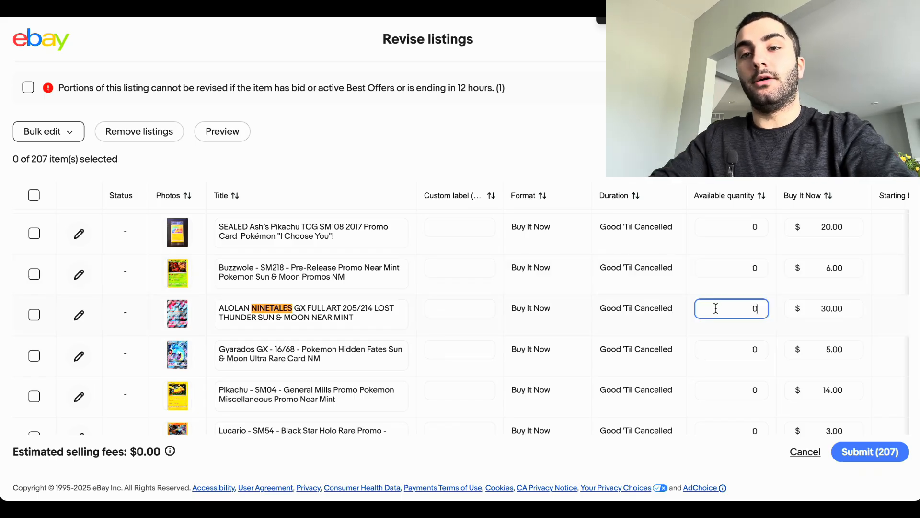
{"action": "left_click", "coordinate": [707, 382]}
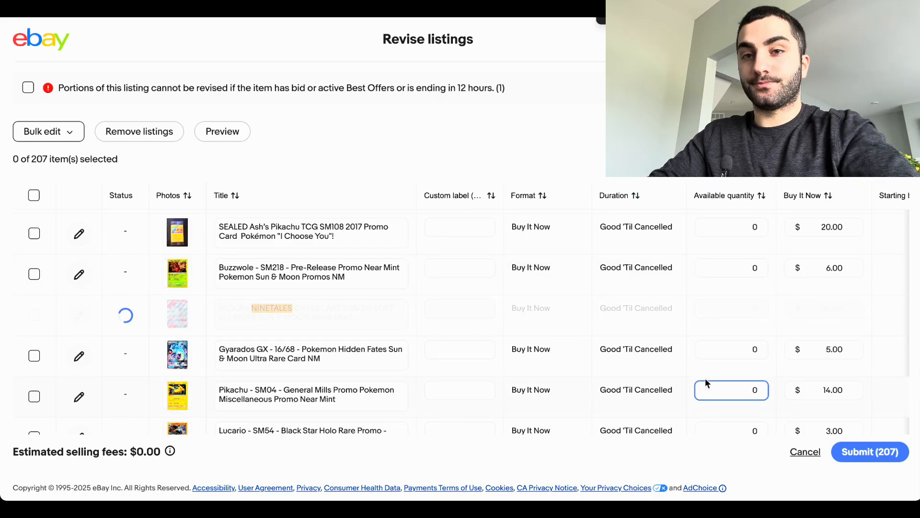
Step: Review the price, store category, condition and offers columns of the bulk revision, and exit it, discarding the changes
{"action": "left_click_drag", "start_coordinate": [826, 264], "coordinate": [846, 265]}
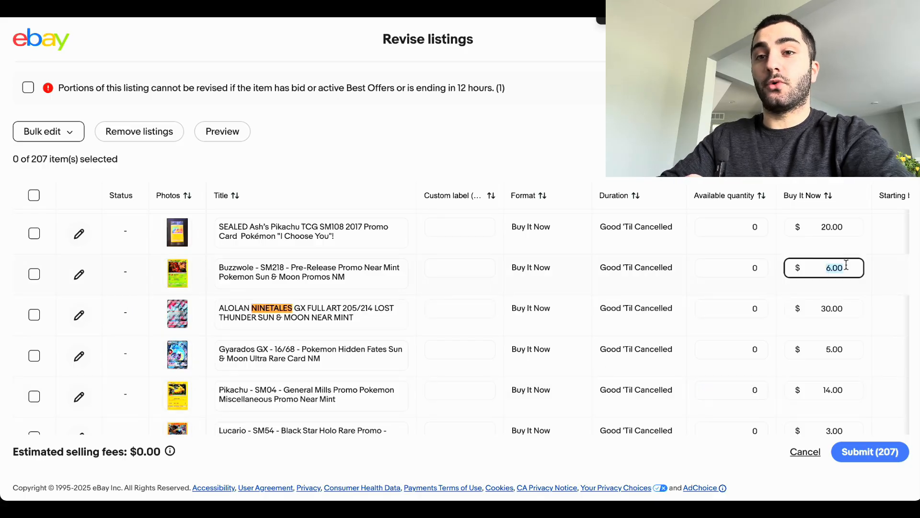
{"action": "scroll", "coordinate": [719, 340], "scroll_direction": "right", "scroll_amount": 10}
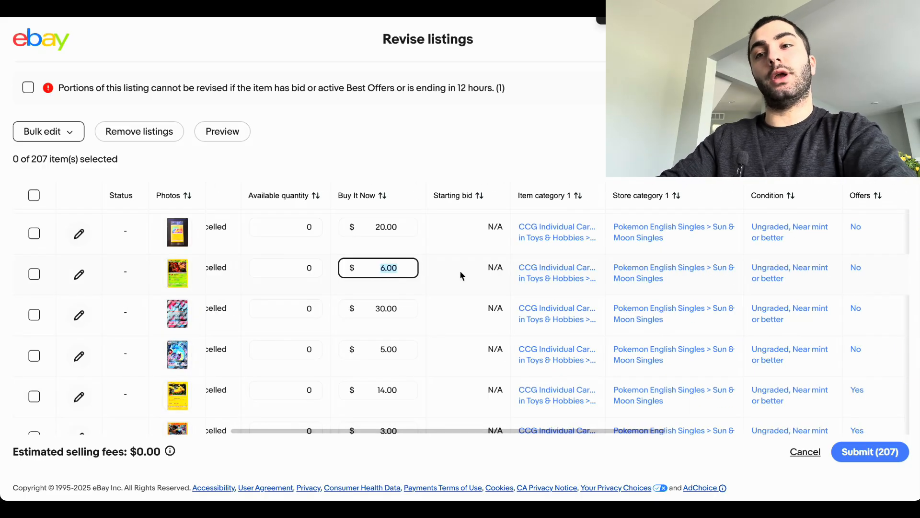
{"action": "scroll", "coordinate": [459, 270], "scroll_direction": "up", "scroll_amount": 4}
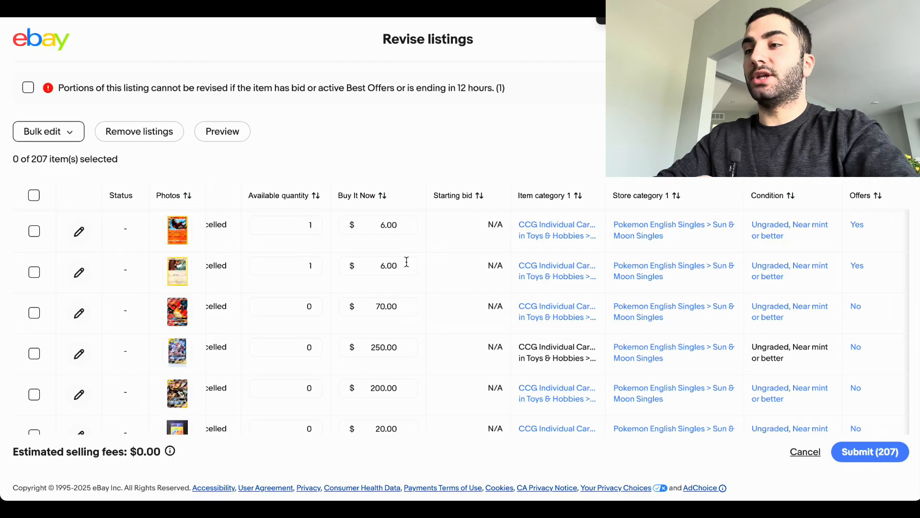
{"action": "left_click", "coordinate": [809, 452]}
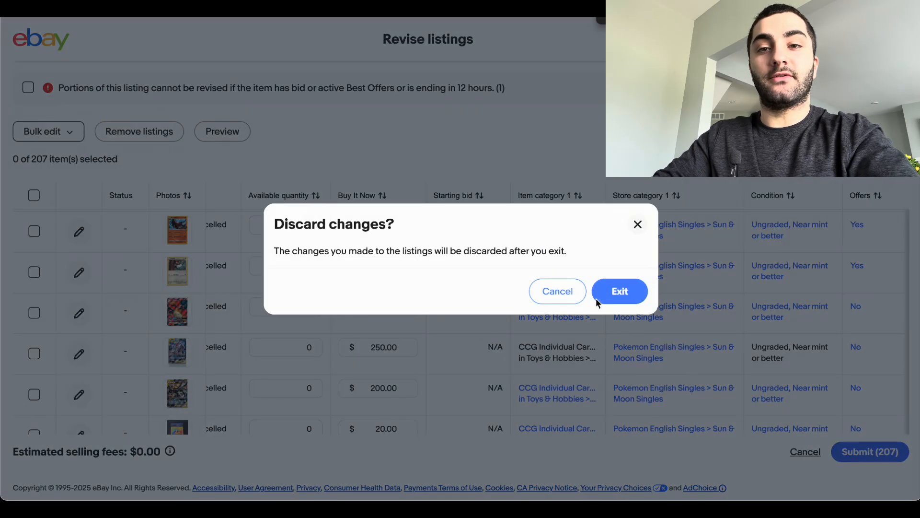
{"action": "left_click", "coordinate": [598, 301]}
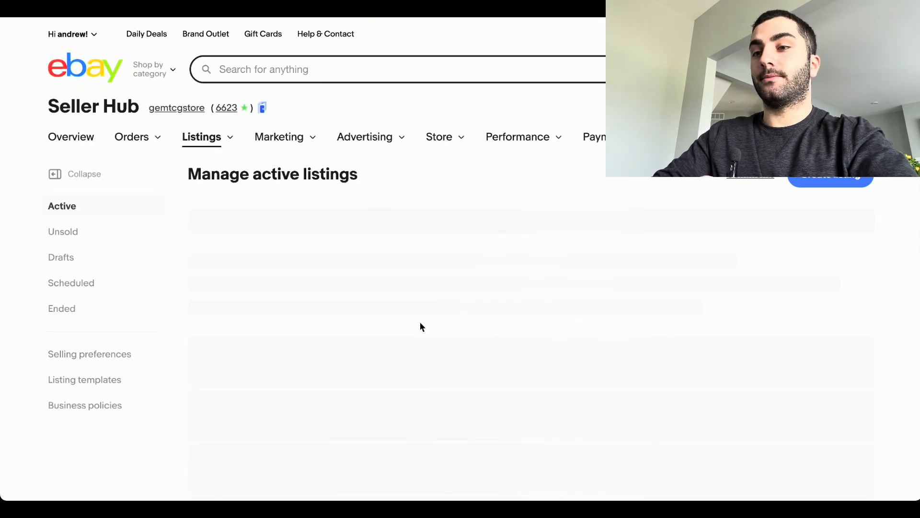
Step: Set the available quantity of the Pikachu Unified Minds Common #55 listing to 40 directly in the active listings table
{"action": "scroll", "coordinate": [420, 323], "scroll_direction": "down", "scroll_amount": 5}
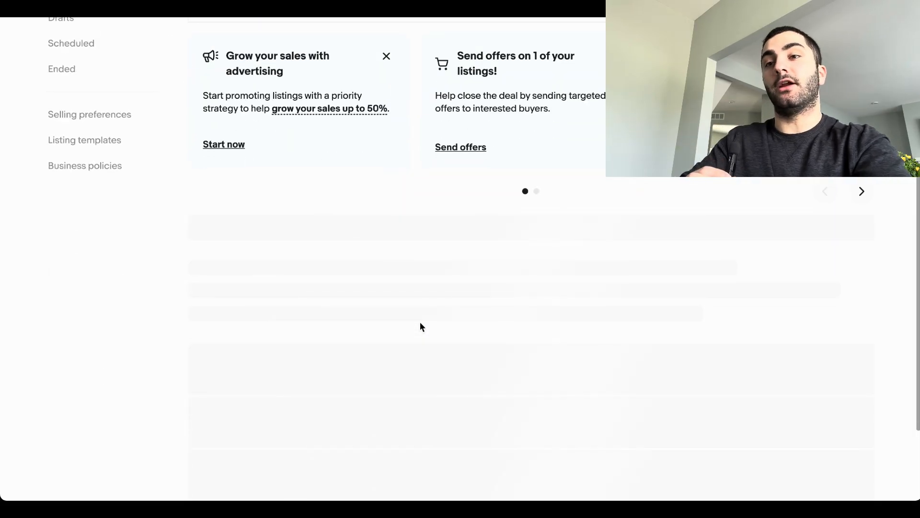
{"action": "scroll", "coordinate": [420, 327], "scroll_direction": "down", "scroll_amount": 5}
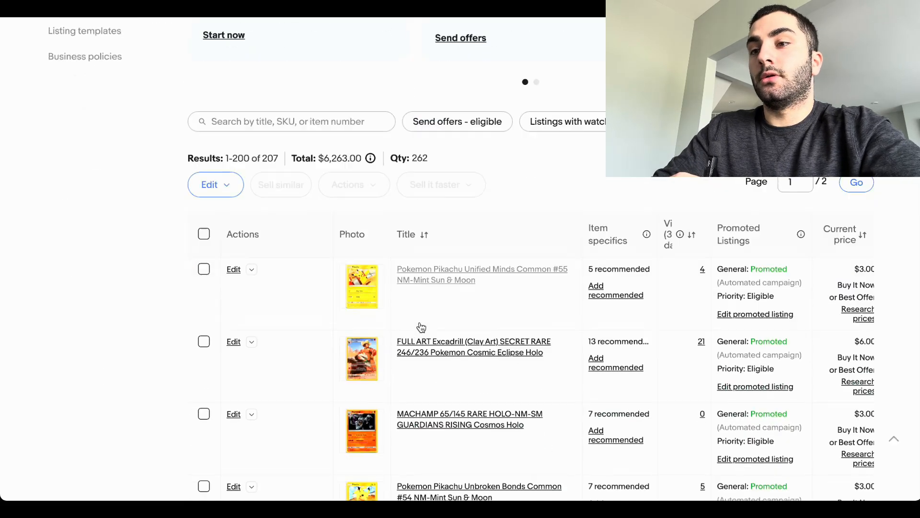
{"action": "scroll", "coordinate": [421, 327], "scroll_direction": "down", "scroll_amount": 1}
{"action": "scroll", "coordinate": [534, 282], "scroll_direction": "right", "scroll_amount": 3}
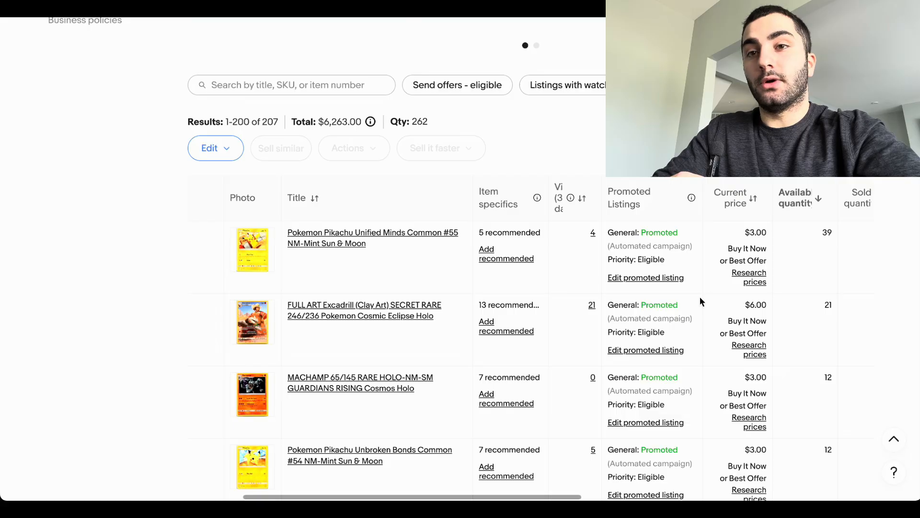
{"action": "left_click", "coordinate": [846, 232]}
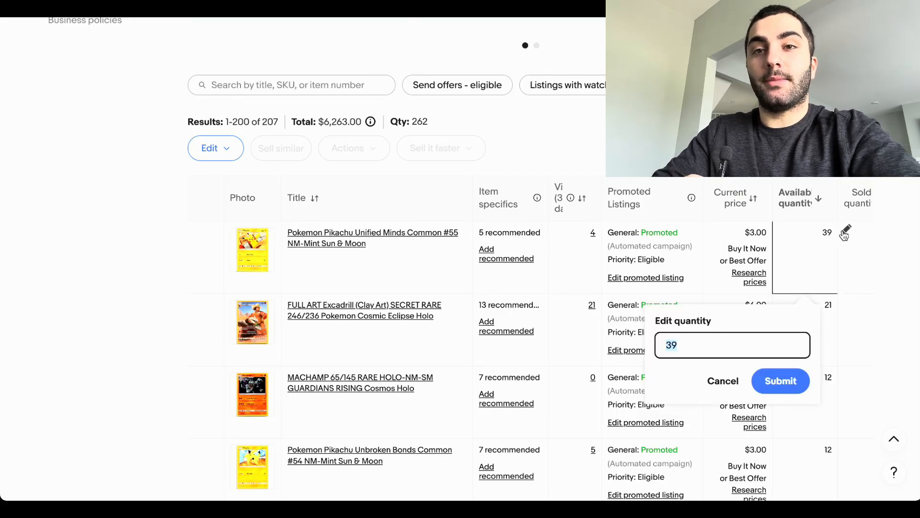
{"action": "type", "text": "40"}
{"action": "key", "text": "Return"}
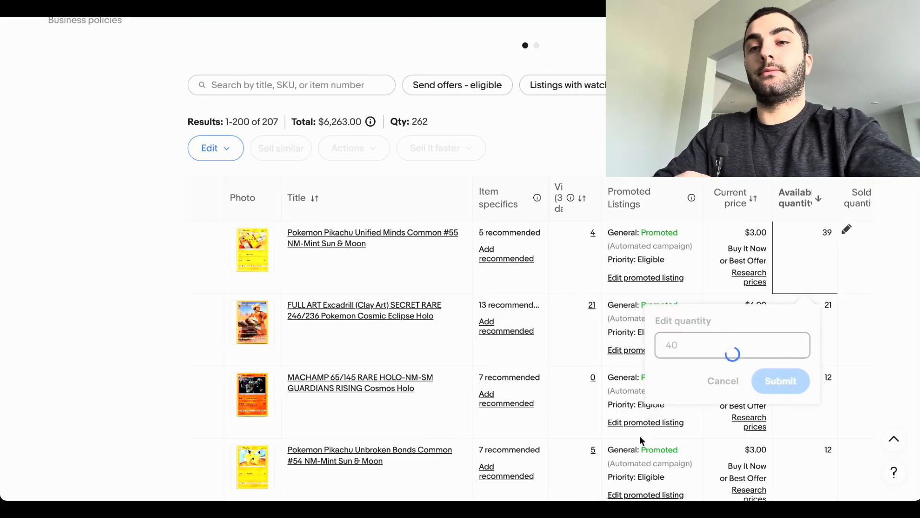
Step: Set the available quantity of the Pikachu Unified Minds Common #55 listing back to 39
{"action": "scroll", "coordinate": [714, 434], "scroll_direction": "down", "scroll_amount": 4}
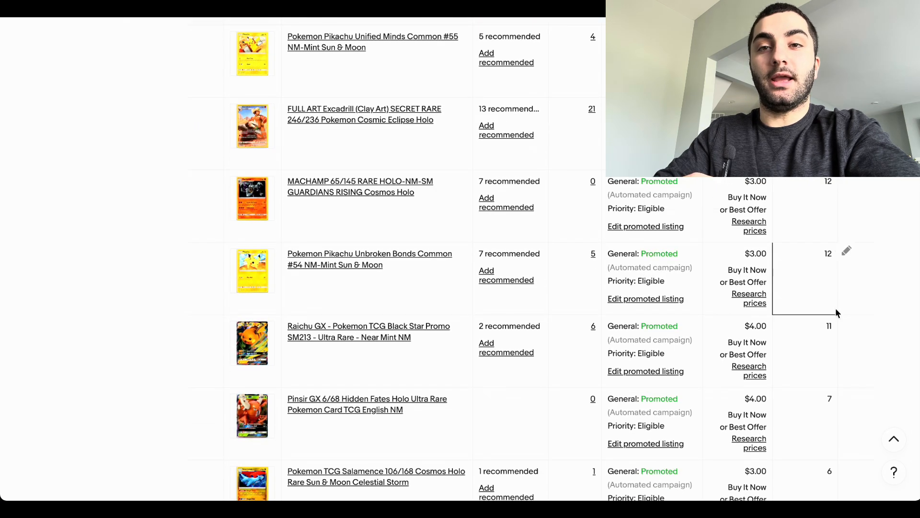
{"action": "scroll", "coordinate": [847, 251], "scroll_direction": "up", "scroll_amount": 2}
{"action": "left_click", "coordinate": [846, 143]}
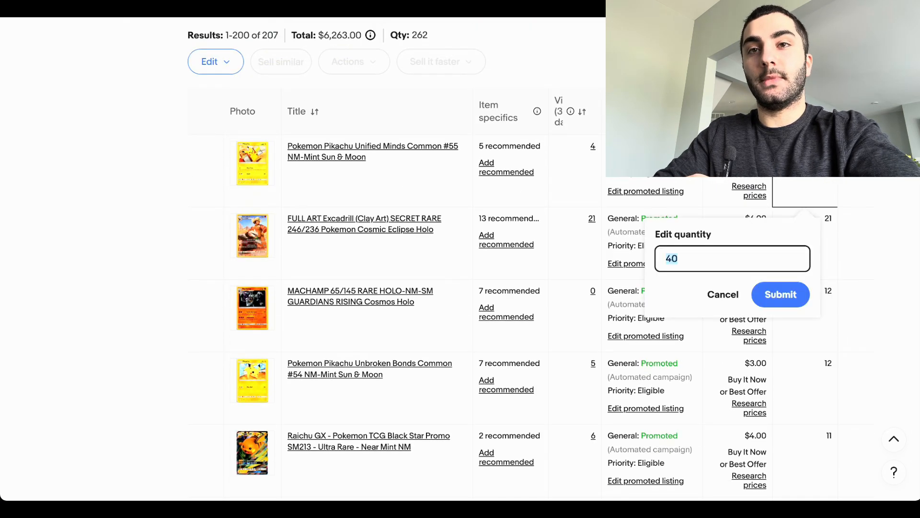
{"action": "type", "text": "39"}
{"action": "key", "text": "Return"}
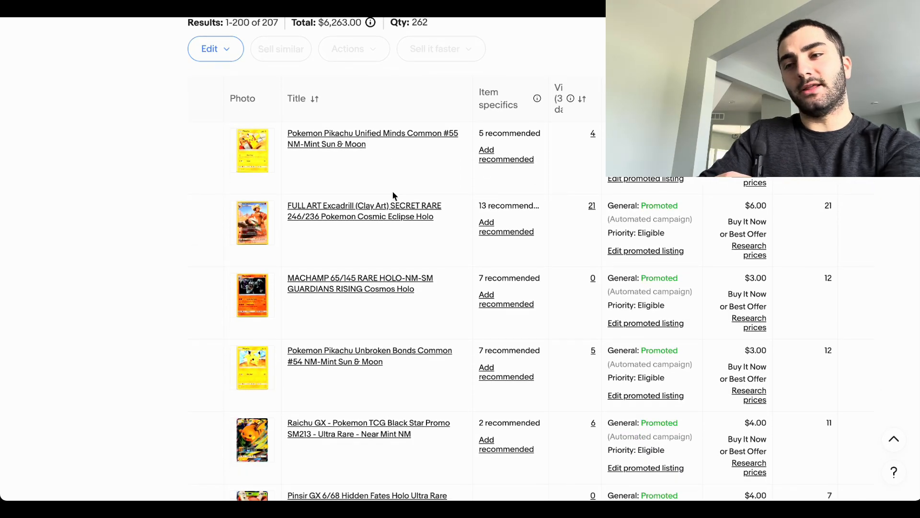
Step: Look through the filtered Sun & Moon active listings, examining their titles, promotion status, prices and available quantities
{"action": "scroll", "coordinate": [223, 128], "scroll_direction": "up", "scroll_amount": 1}
{"action": "scroll", "coordinate": [281, 204], "scroll_direction": "down", "scroll_amount": 2}
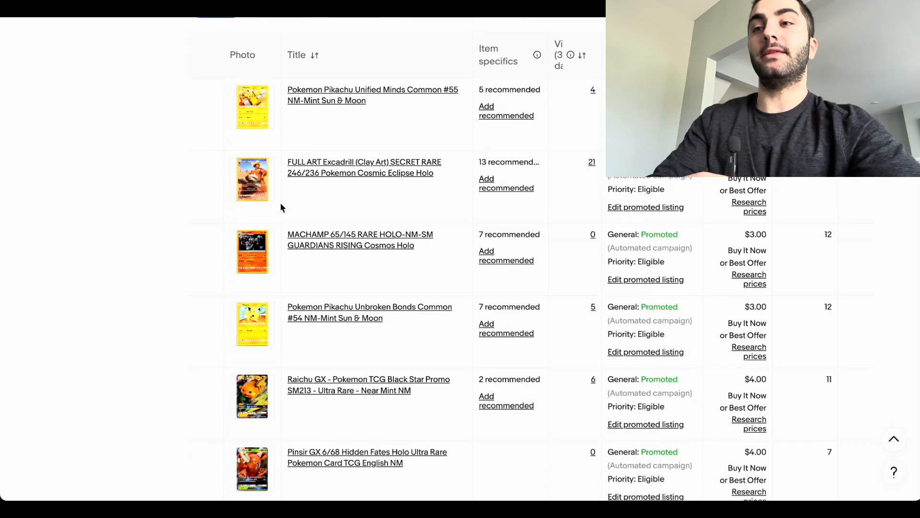
{"action": "scroll", "coordinate": [280, 202], "scroll_direction": "left", "scroll_amount": 3}
{"action": "scroll", "coordinate": [280, 203], "scroll_direction": "up", "scroll_amount": 3}
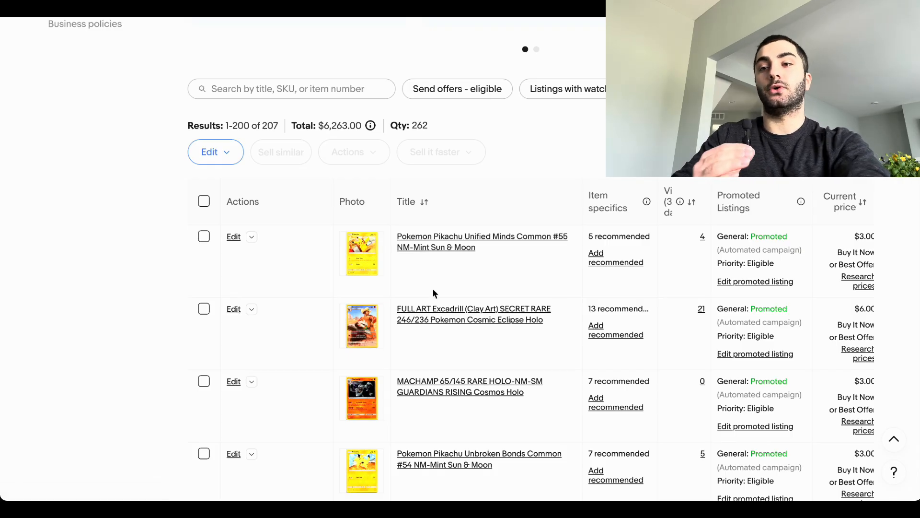
{"action": "scroll", "coordinate": [433, 291], "scroll_direction": "down", "scroll_amount": 5}
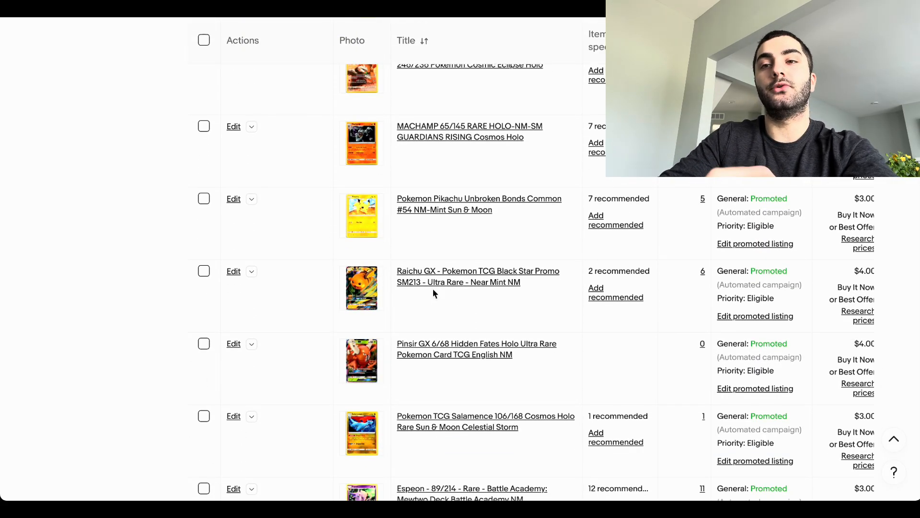
{"action": "scroll", "coordinate": [539, 346], "scroll_direction": "right", "scroll_amount": 7}
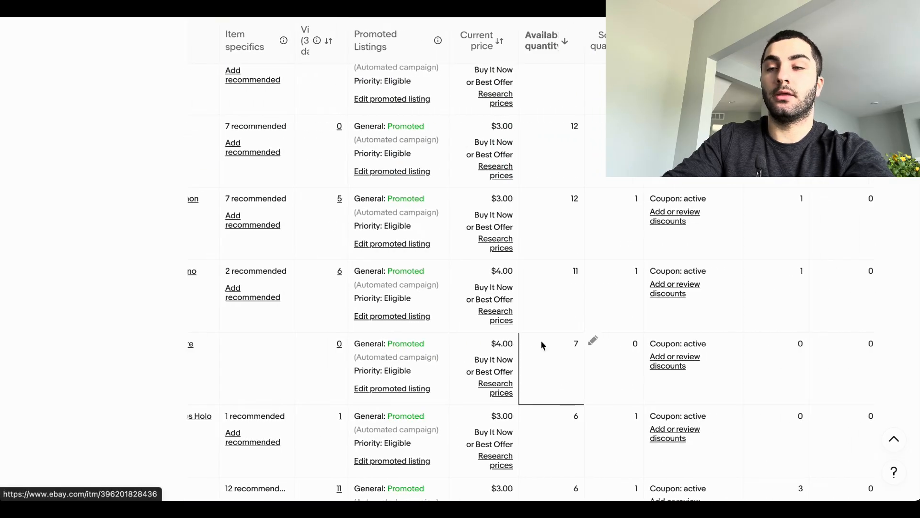
{"action": "scroll", "coordinate": [542, 342], "scroll_direction": "left", "scroll_amount": 7}
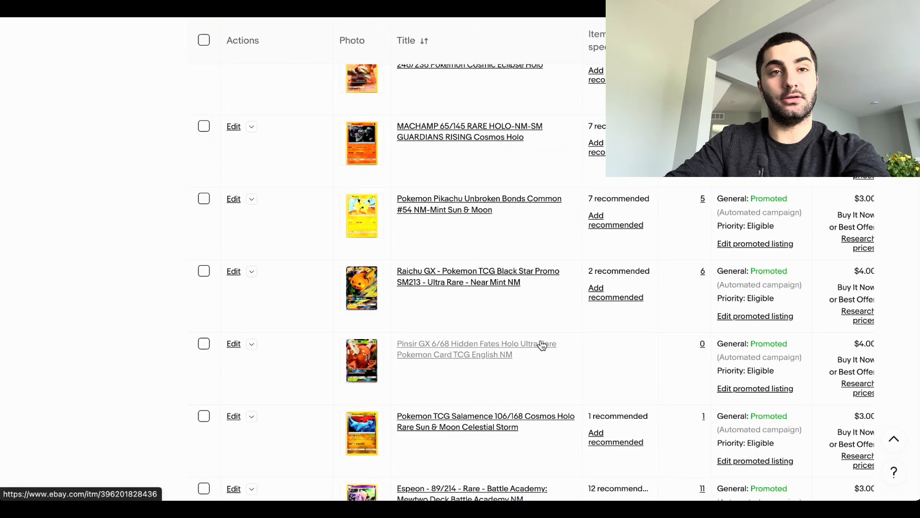
{"action": "scroll", "coordinate": [542, 344], "scroll_direction": "down", "scroll_amount": 20}
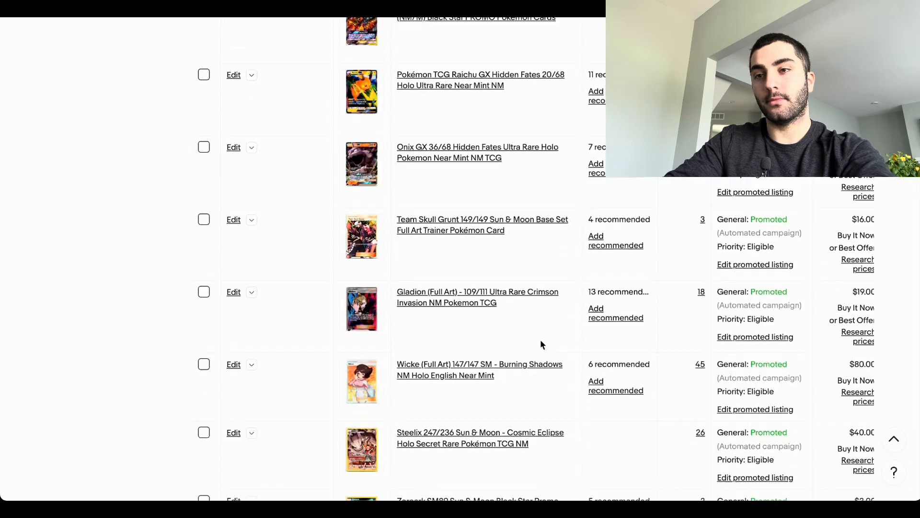
{"action": "scroll", "coordinate": [539, 339], "scroll_direction": "down", "scroll_amount": 20}
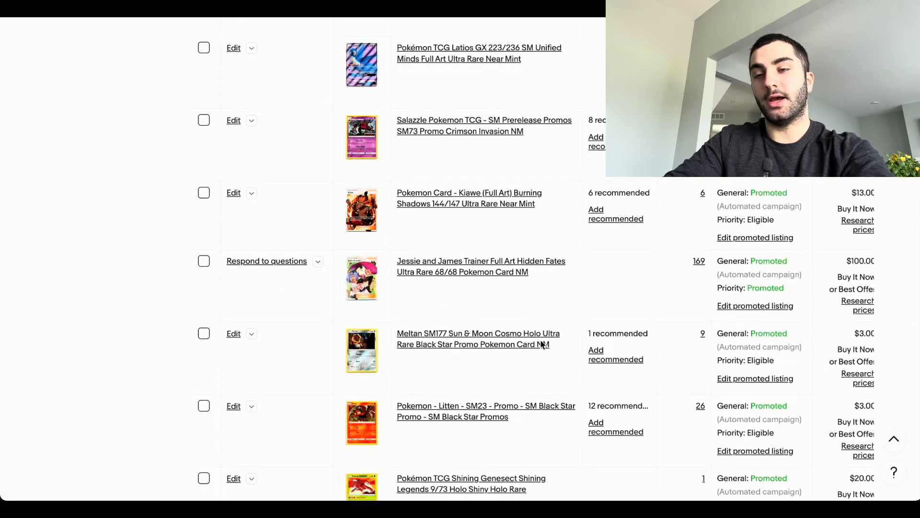